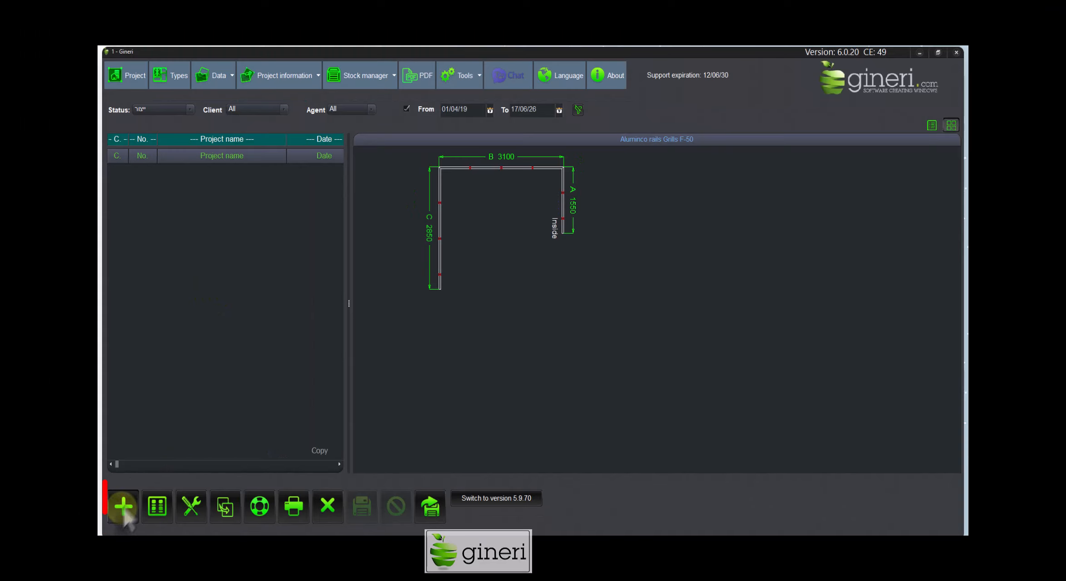
Create a new project named "Aluminco Rails F-50" and save its details.
{"action": "left_click", "coordinate": [41, 516]}
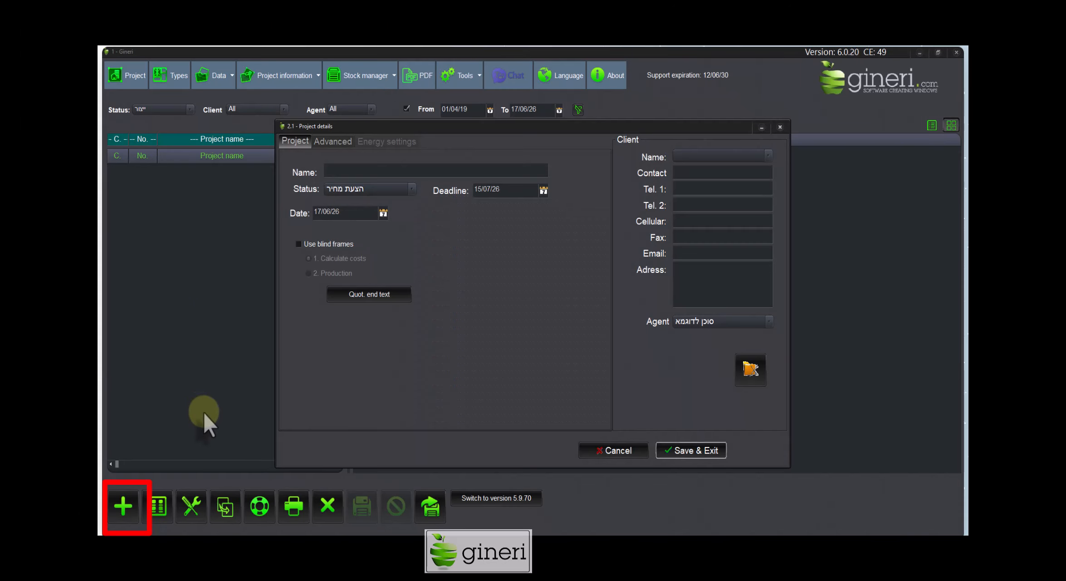
{"action": "left_click", "coordinate": [338, 170]}
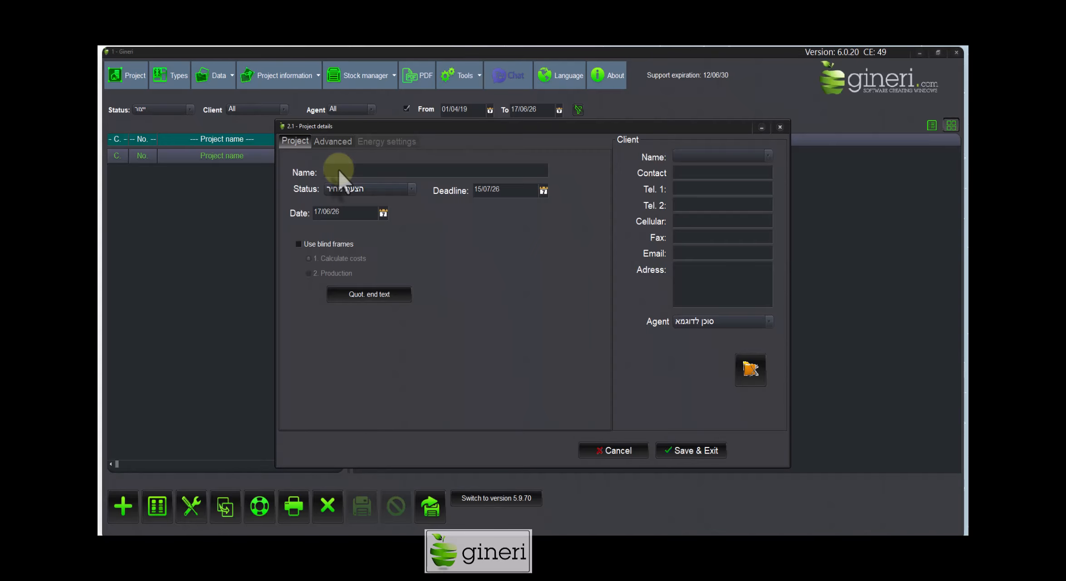
{"action": "type", "text": "A"}
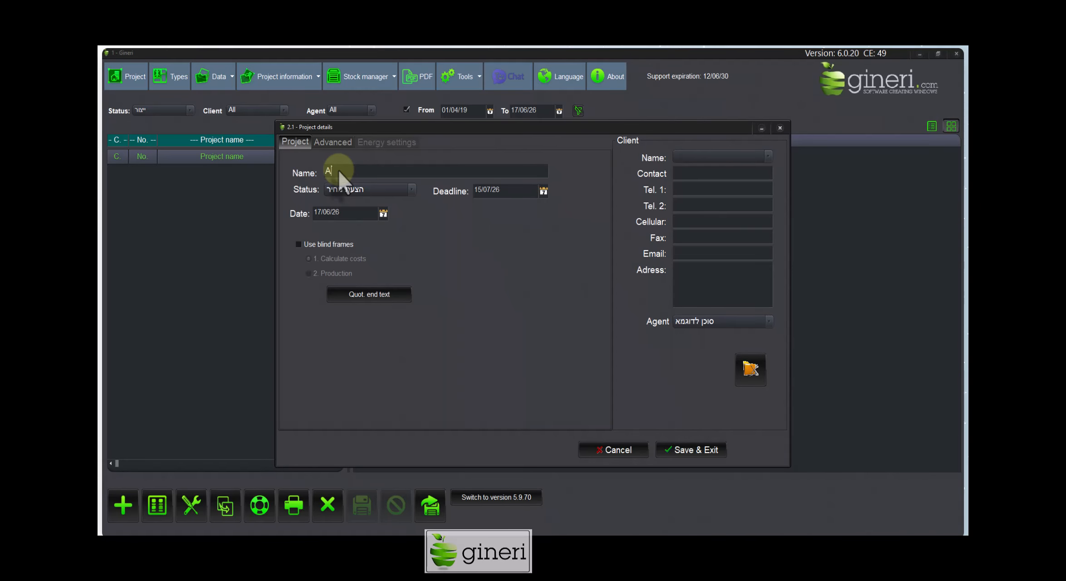
{"action": "type", "text": "luminco"}
{"action": "type", "text": "Rails F-50"}
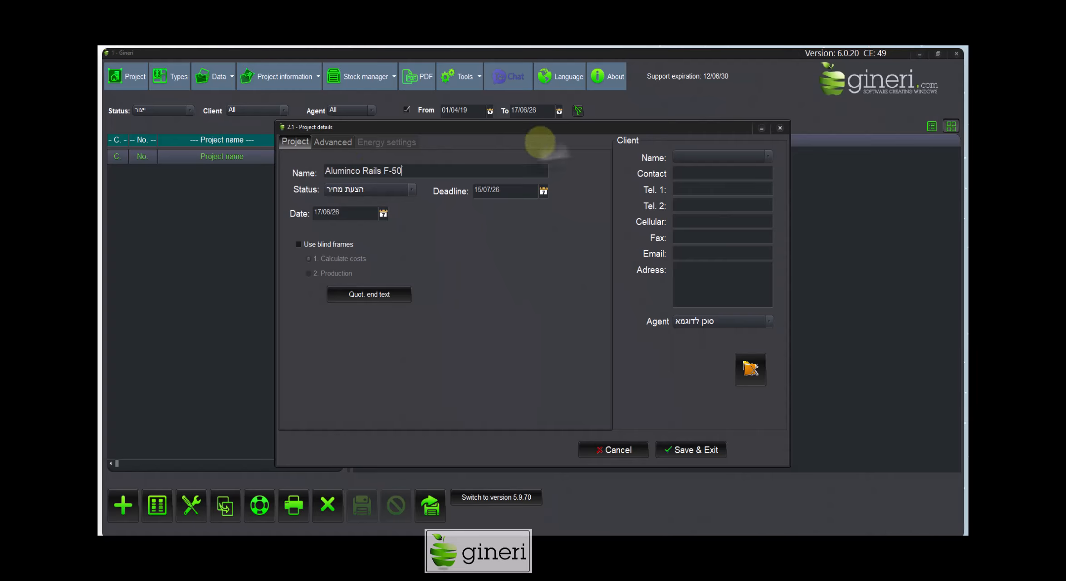
{"action": "left_click", "coordinate": [709, 451]}
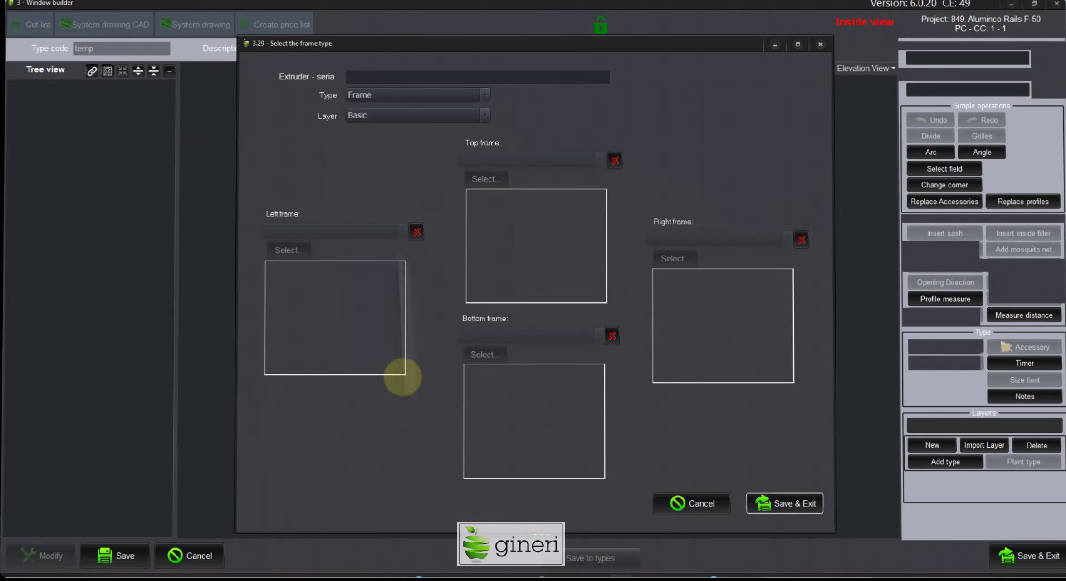
Choose the ALUMINCO F50 extruder series for the new frame.
{"action": "left_click", "coordinate": [420, 75]}
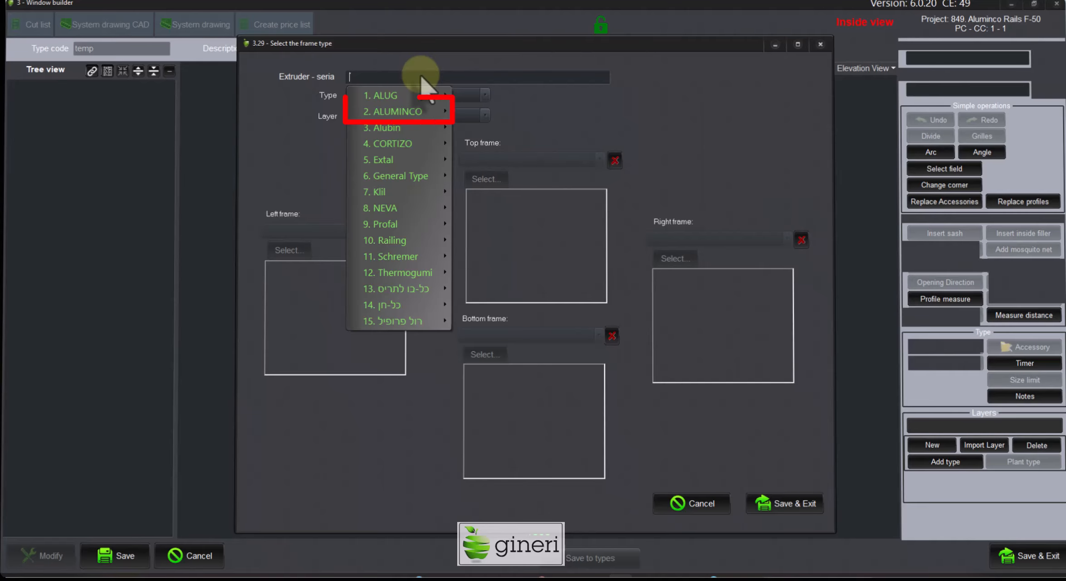
{"action": "mouse_move", "coordinate": [415, 111]}
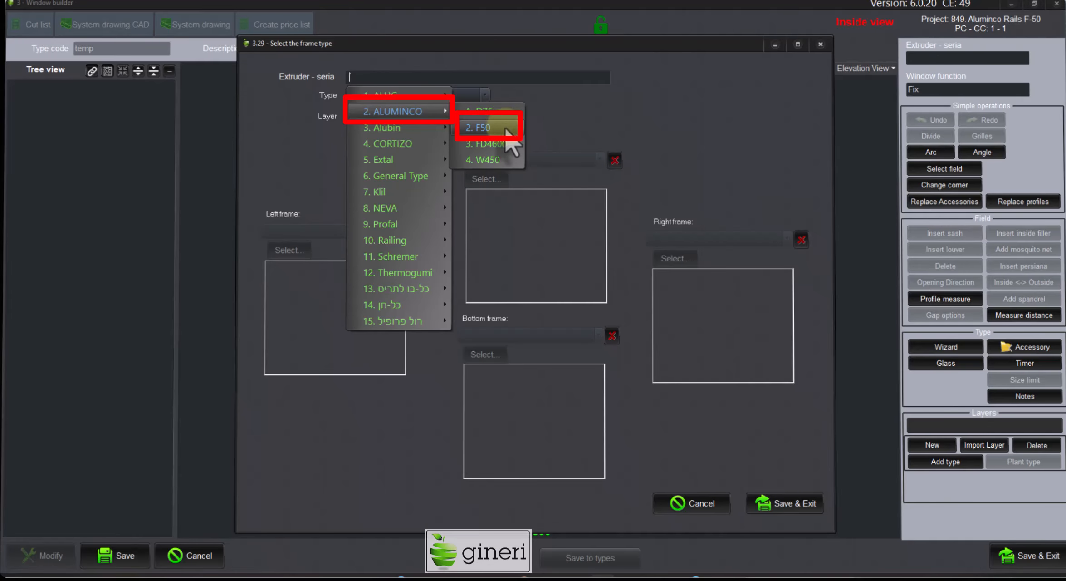
{"action": "left_click", "coordinate": [506, 130]}
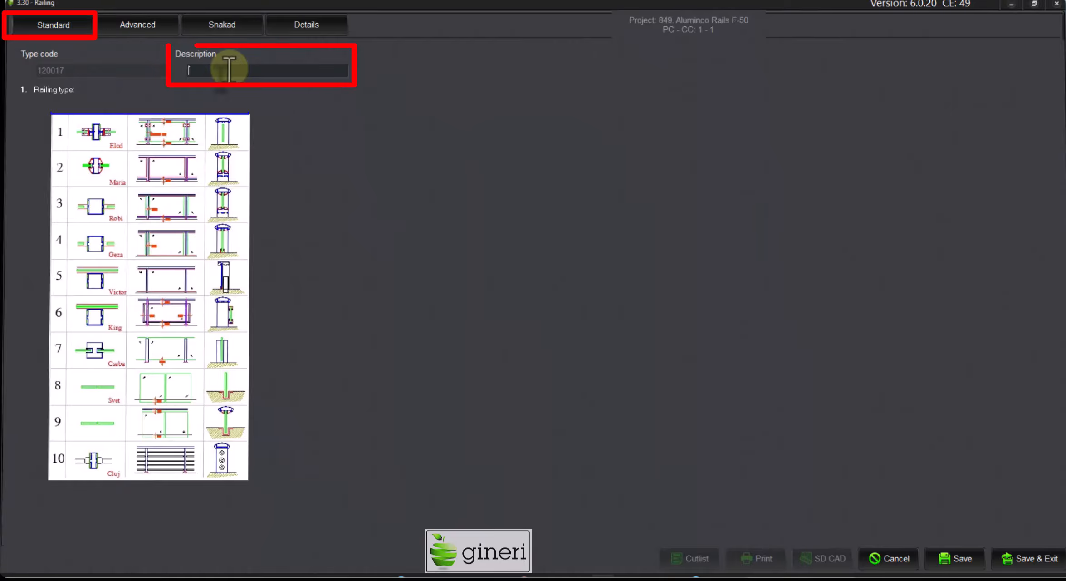
Describe the railing as "F-50 Aluminco Railing" and choose railing type 10.
{"action": "type", "text": "F-50 Aluminco Railing"}
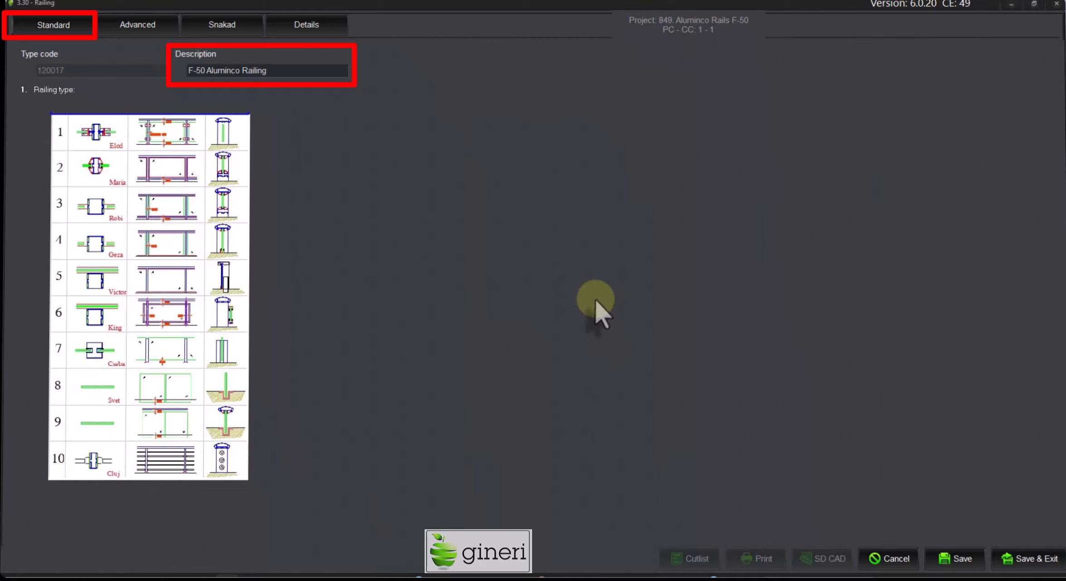
{"action": "left_click", "coordinate": [108, 470]}
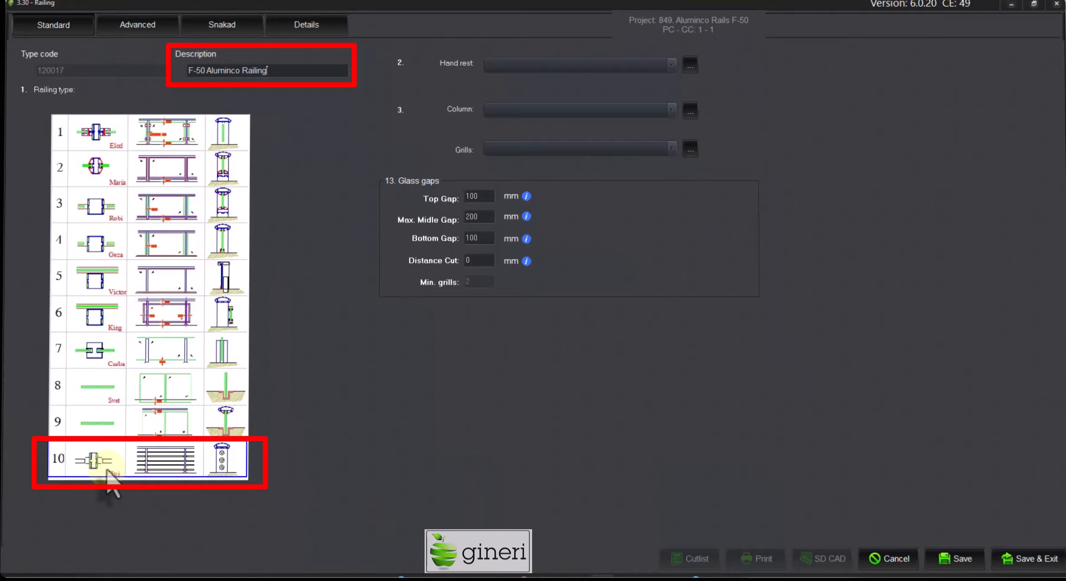
Assign the railing profiles: F50-200 Handrail Ø50 as hand rest, F50-100 Support column Ø42 as column and F50-300 Profile Ø16X1.3 as grills.
{"action": "left_click", "coordinate": [672, 66]}
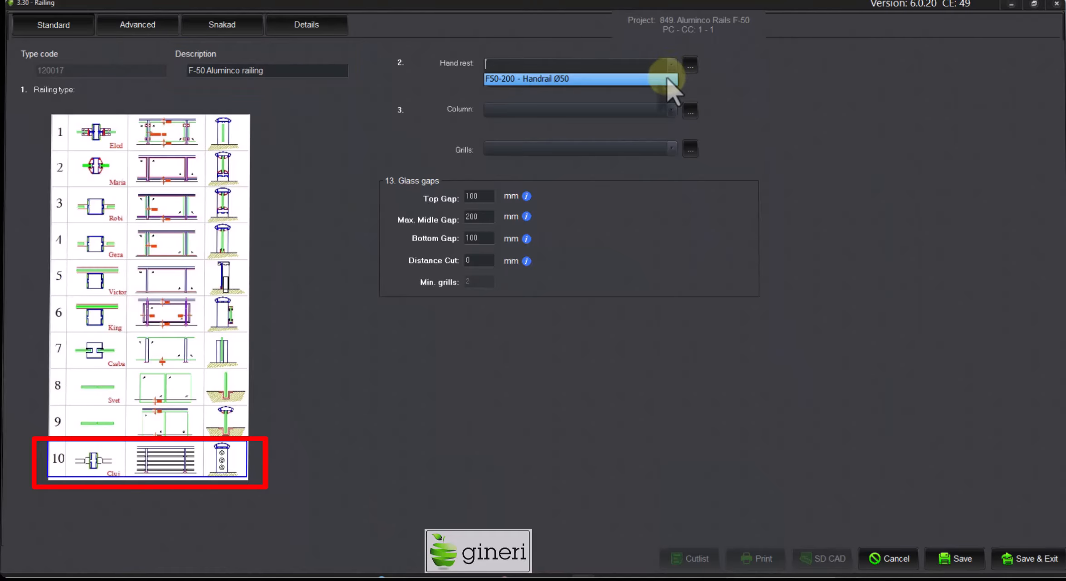
{"action": "left_click", "coordinate": [666, 77]}
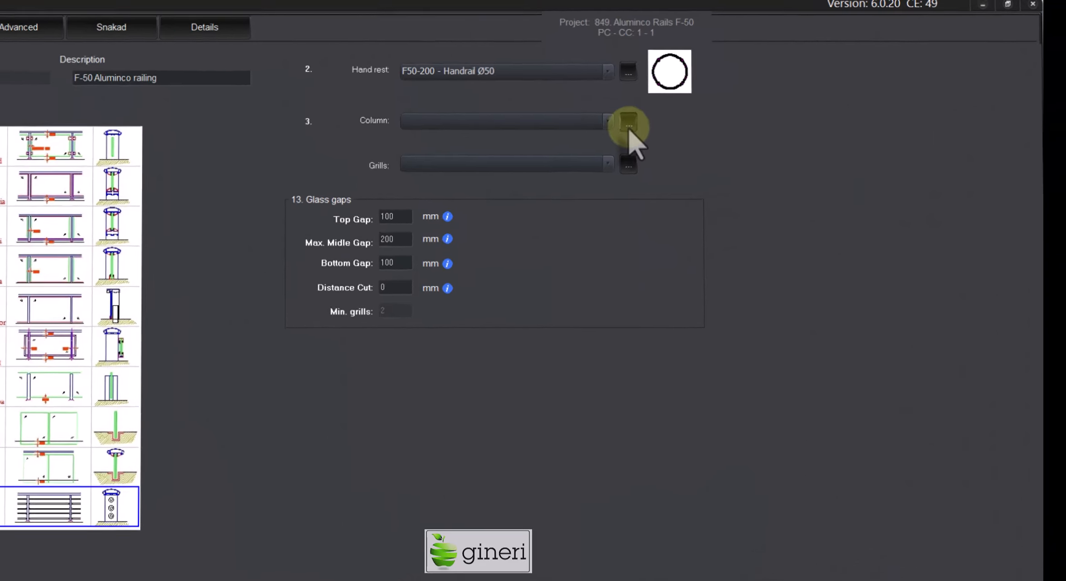
{"action": "left_click", "coordinate": [629, 124]}
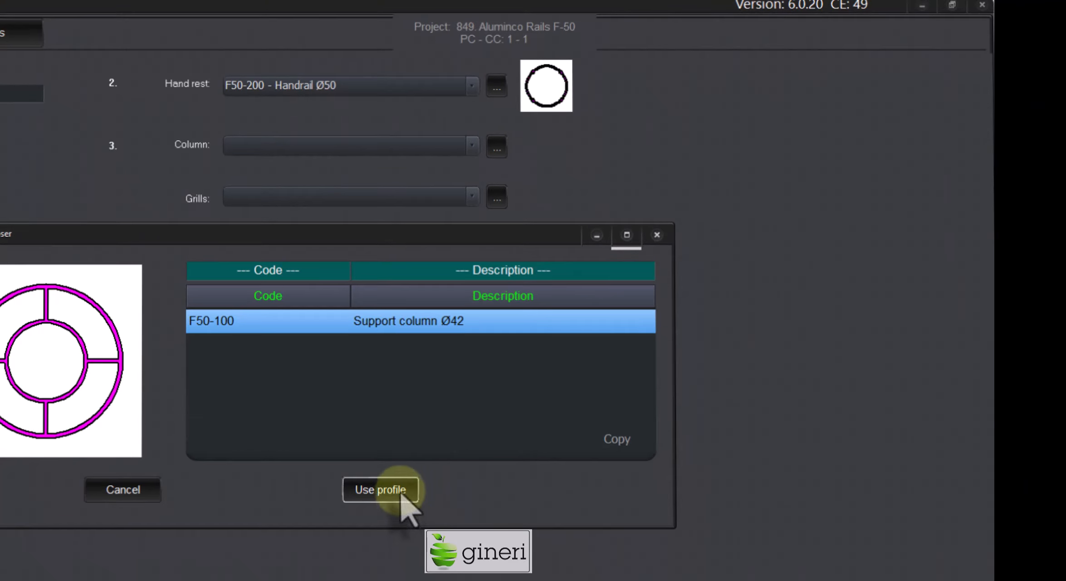
{"action": "left_click", "coordinate": [401, 490]}
{"action": "left_click", "coordinate": [496, 198]}
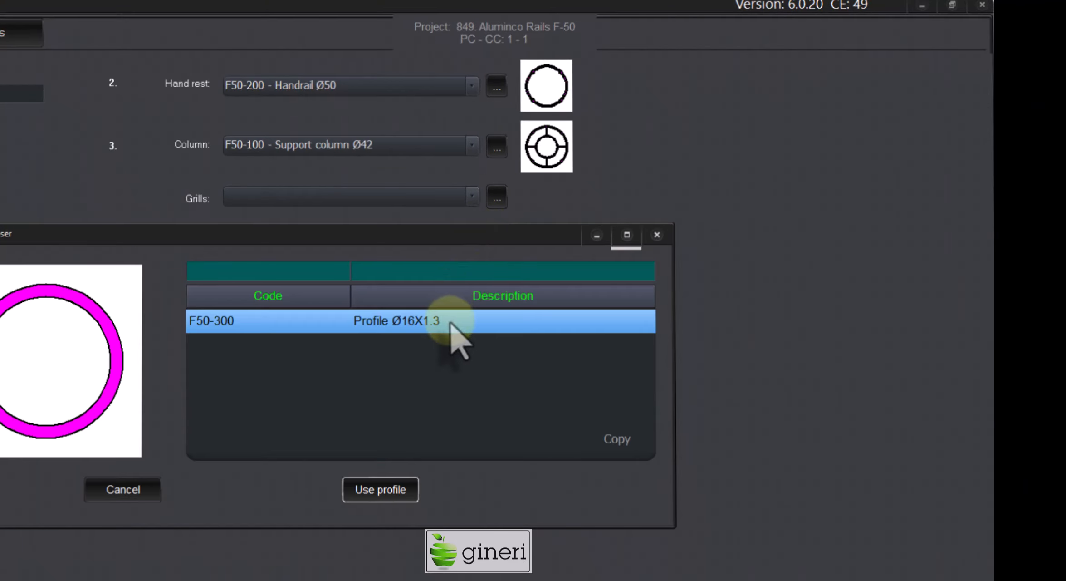
{"action": "left_click", "coordinate": [380, 490]}
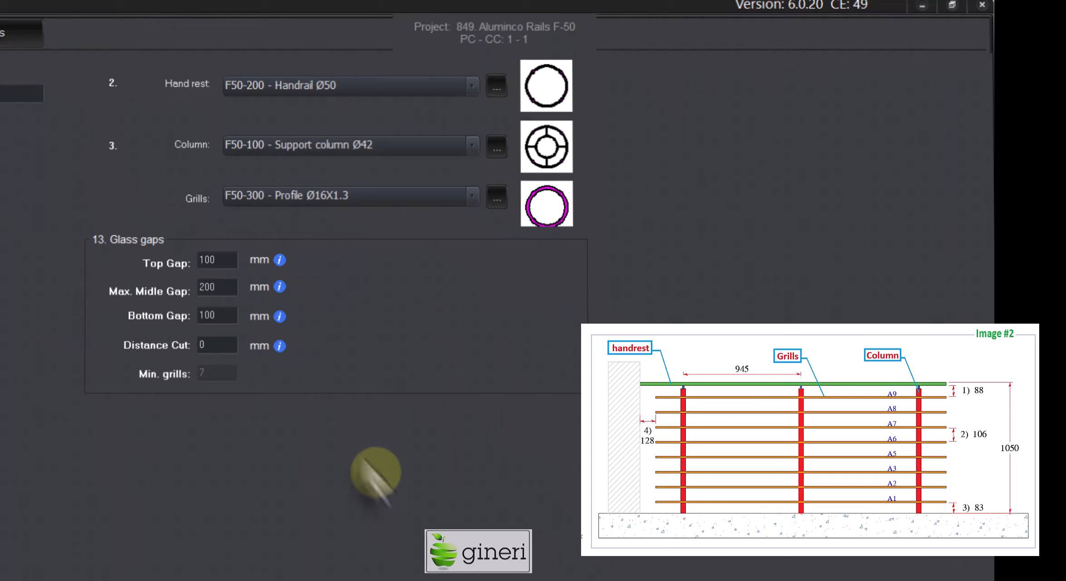
Set the top gap to 88 mm, maximum middle gap to 106 mm, bottom gap to 83 mm and distance cut to 128 mm.
{"action": "double_click", "coordinate": [230, 260]}
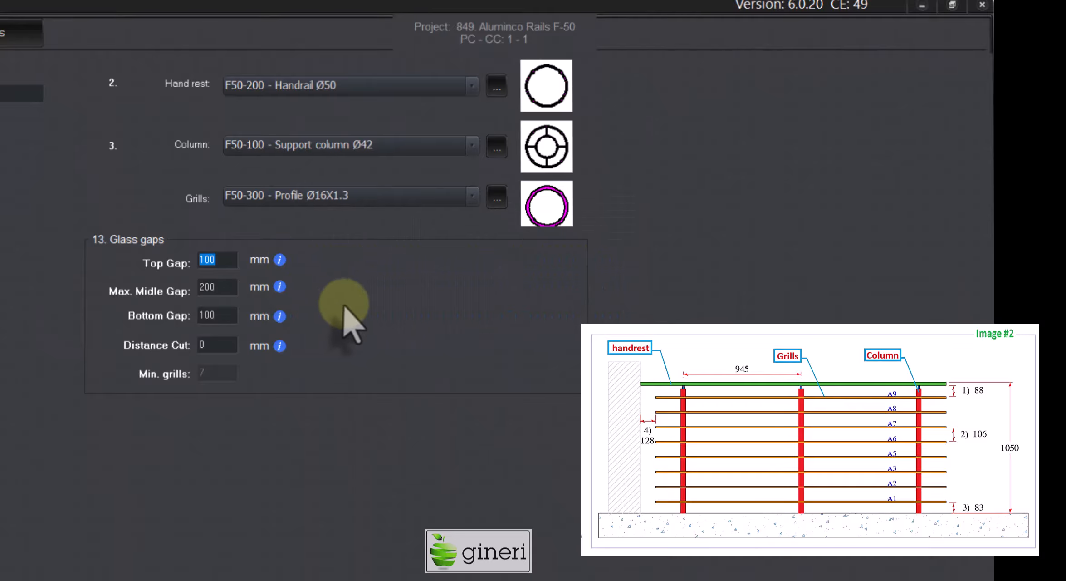
{"action": "type", "text": "88"}
{"action": "mouse_move", "coordinate": [280, 259]}
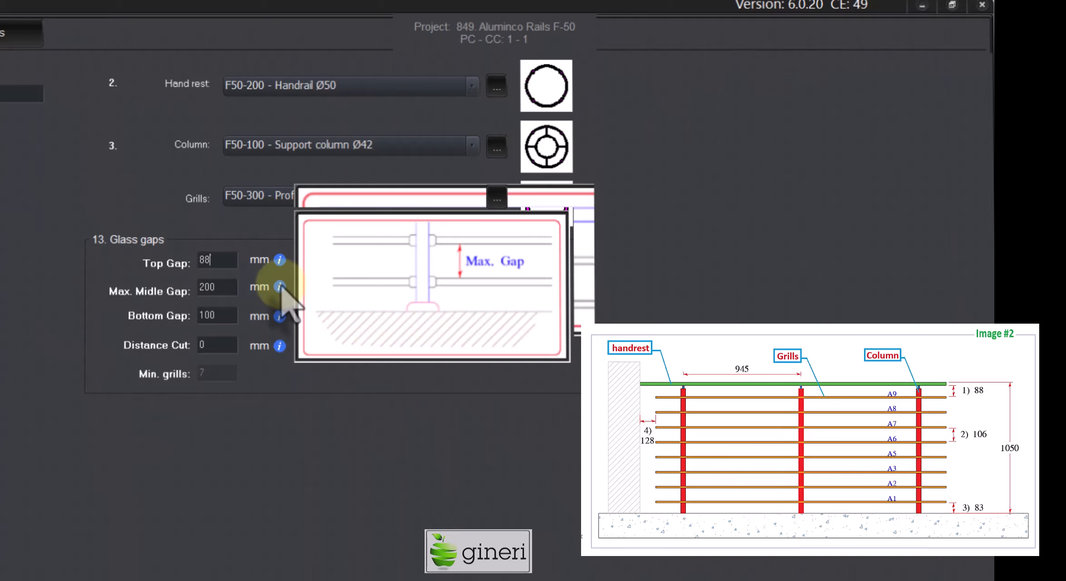
{"action": "double_click", "coordinate": [223, 289]}
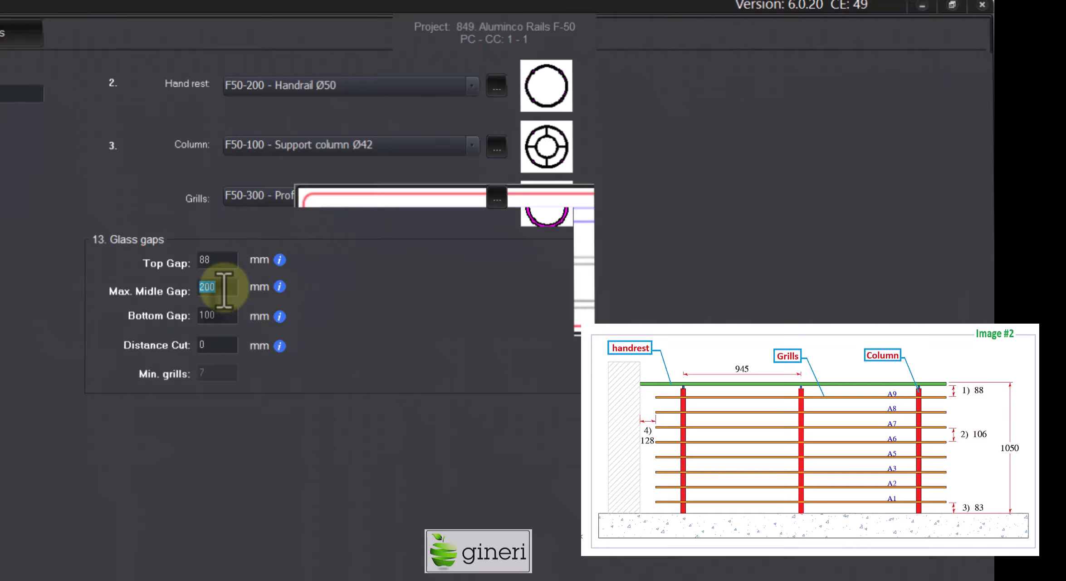
{"action": "type", "text": "106"}
{"action": "mouse_move", "coordinate": [280, 317]}
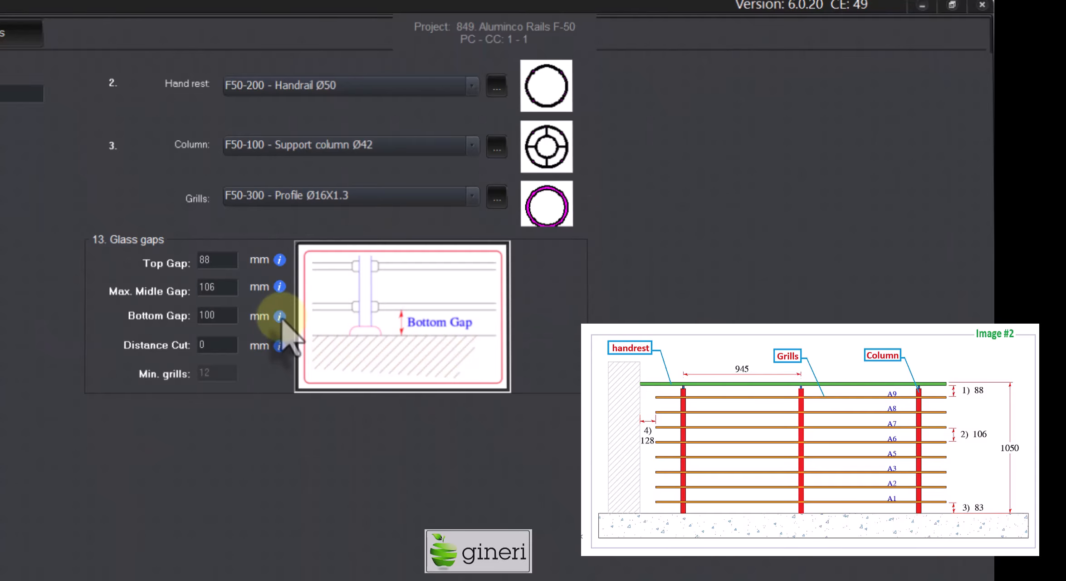
{"action": "double_click", "coordinate": [222, 315]}
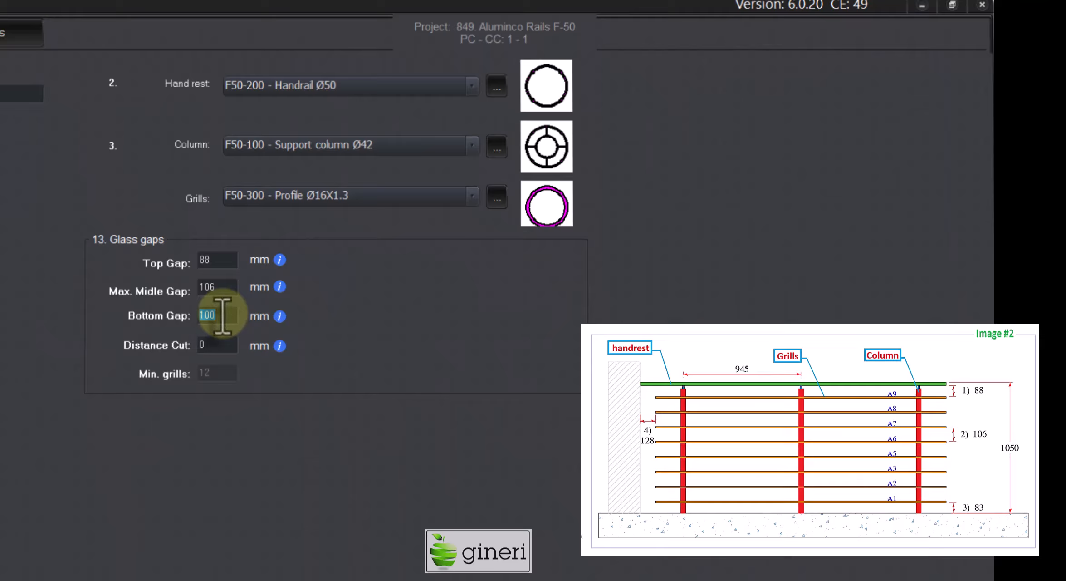
{"action": "type", "text": "83"}
{"action": "mouse_move", "coordinate": [280, 348]}
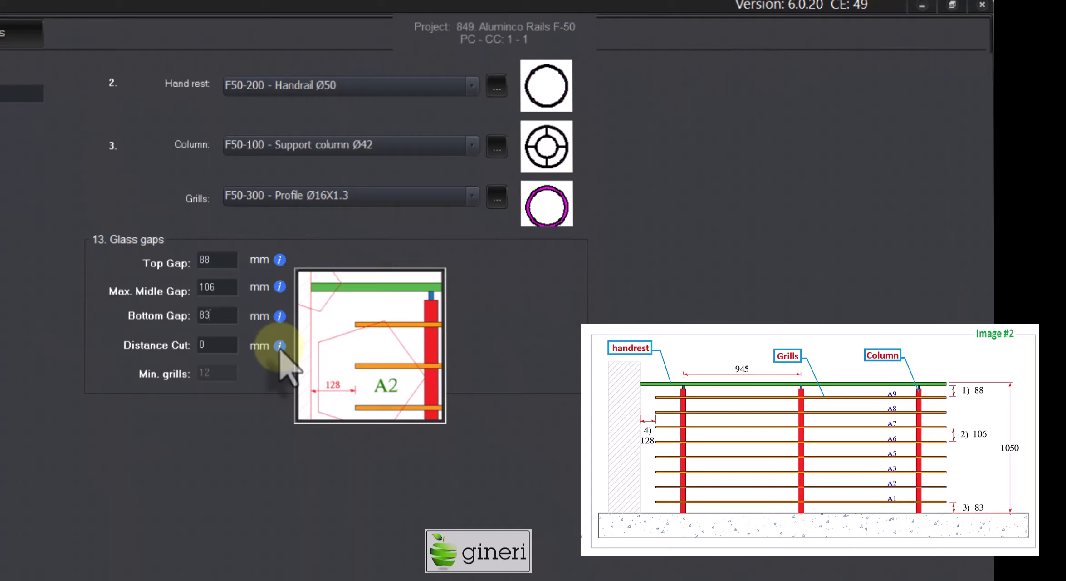
{"action": "double_click", "coordinate": [226, 345]}
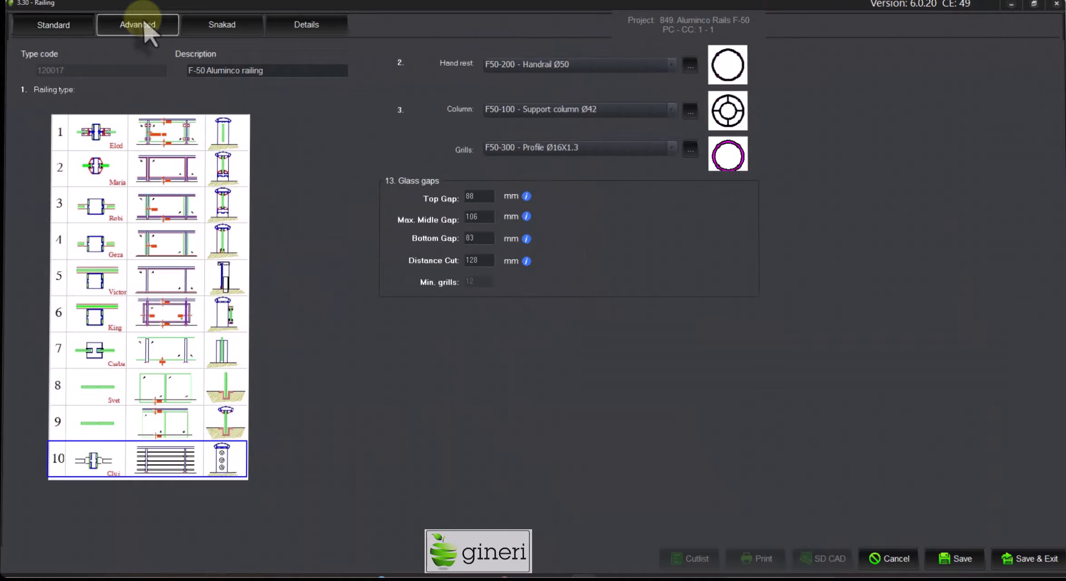
Set the maximum column distance to 945 mm in the advanced railing settings.
{"action": "left_click", "coordinate": [141, 25]}
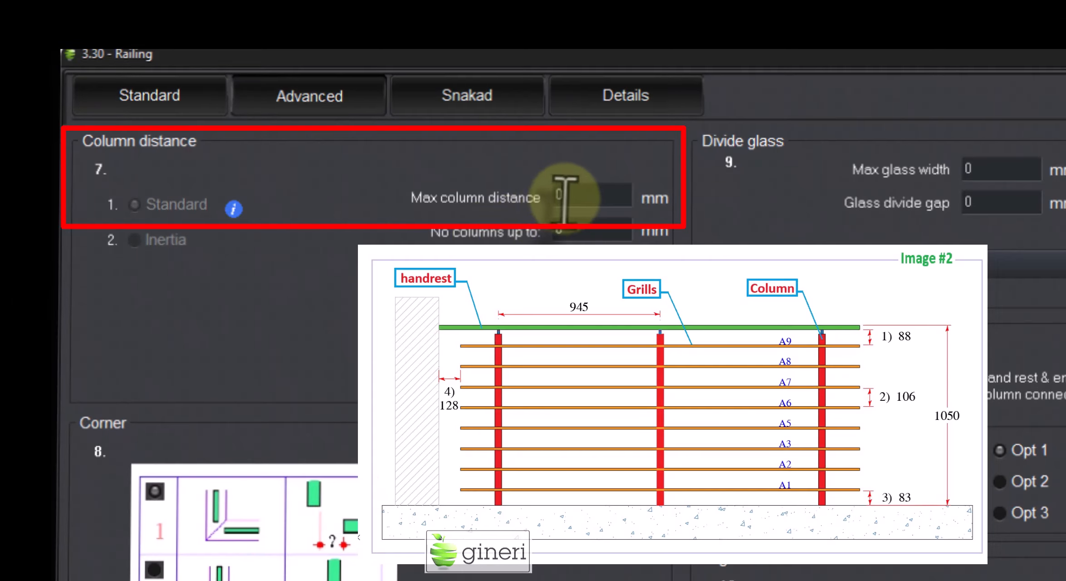
{"action": "double_click", "coordinate": [573, 196]}
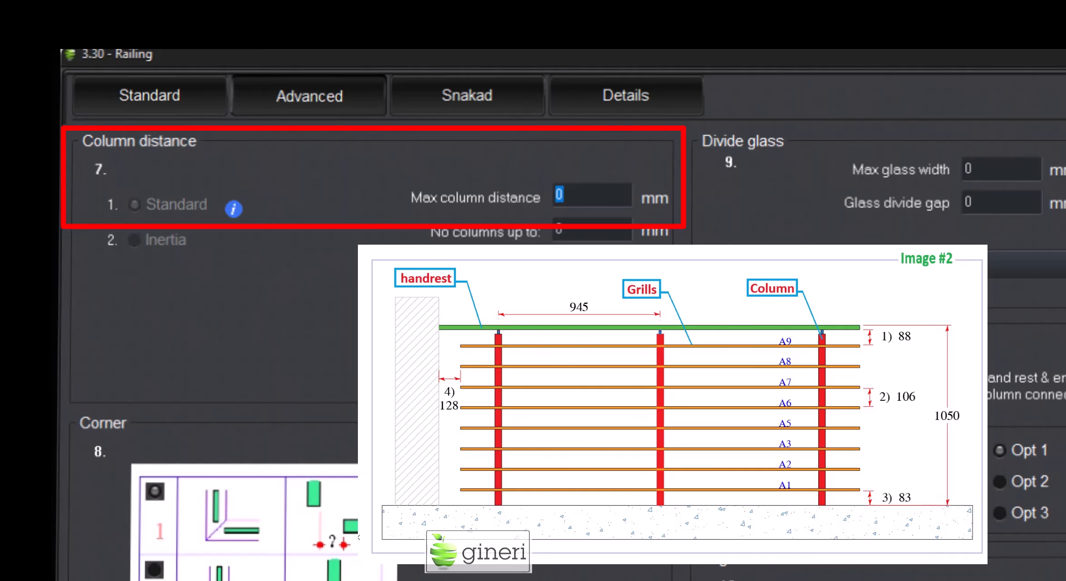
{"action": "type", "text": "945"}
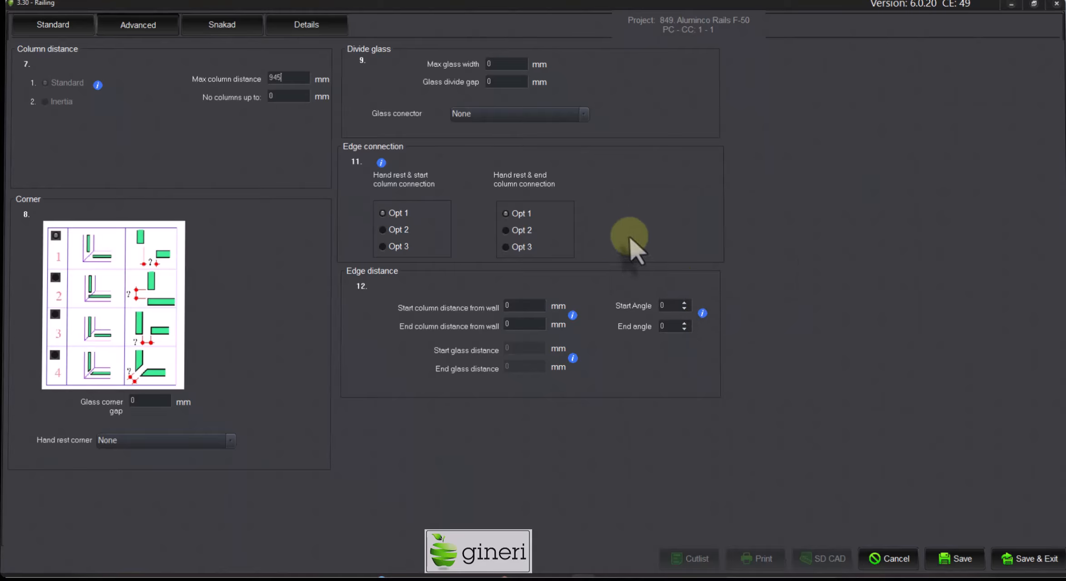
{"action": "mouse_move", "coordinate": [97, 86]}
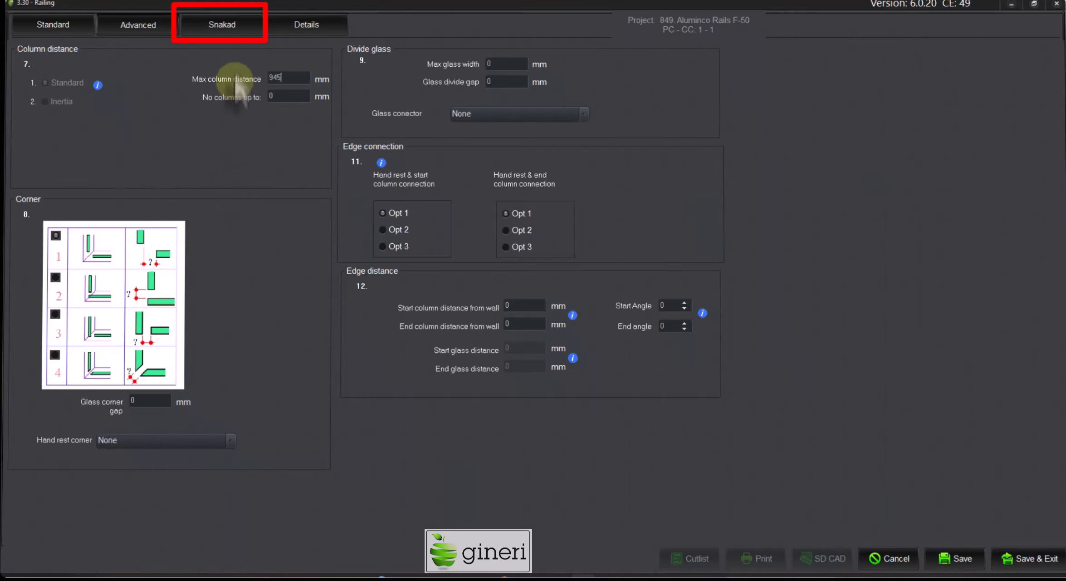
In the Snakad settings, set the subtype count to 3 and the railing height to 1050 mm.
{"action": "left_click", "coordinate": [222, 25]}
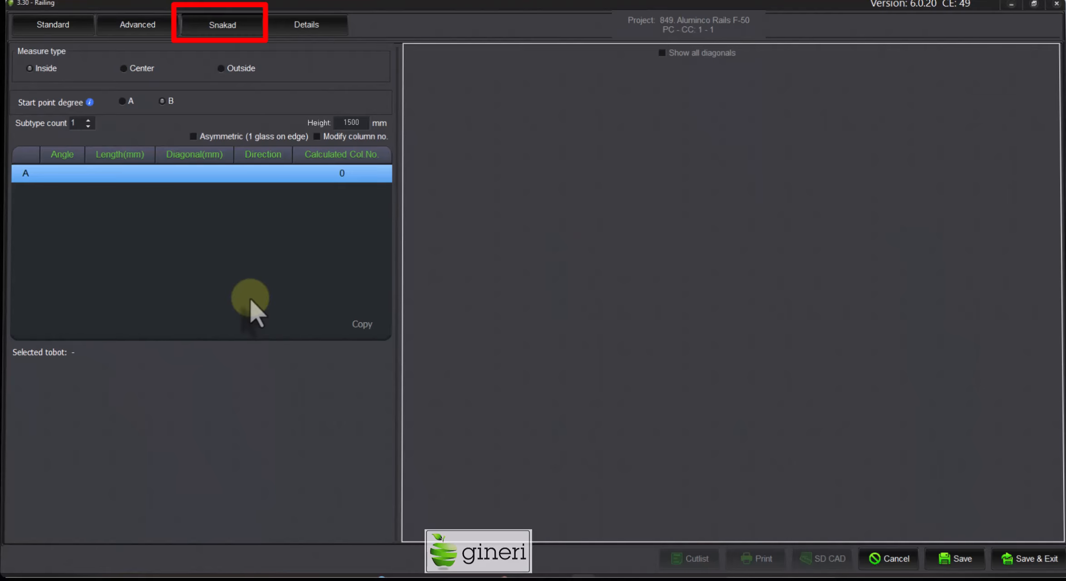
{"action": "mouse_move", "coordinate": [90, 103]}
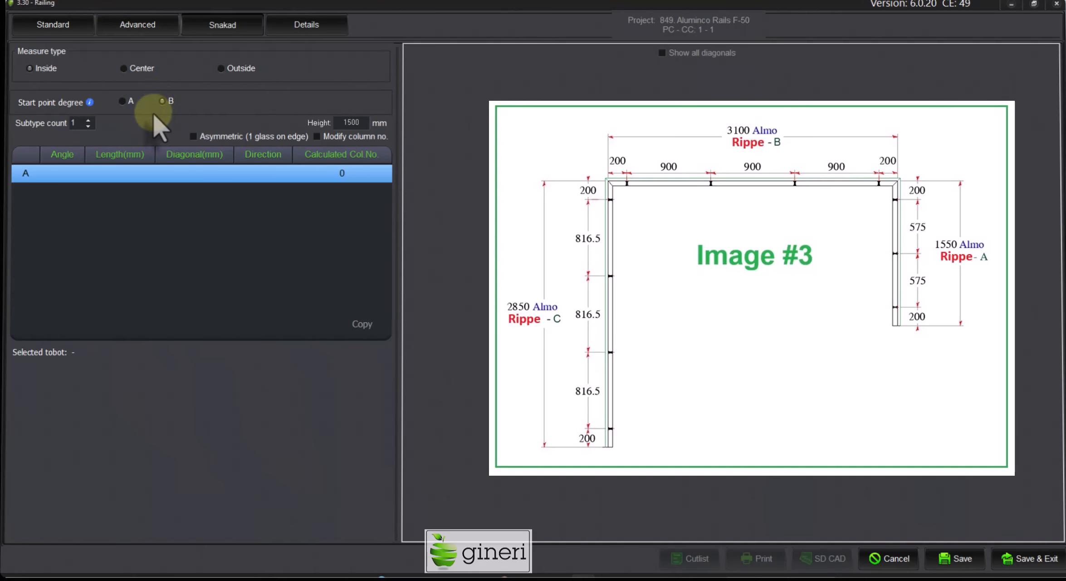
{"action": "left_click", "coordinate": [88, 120]}
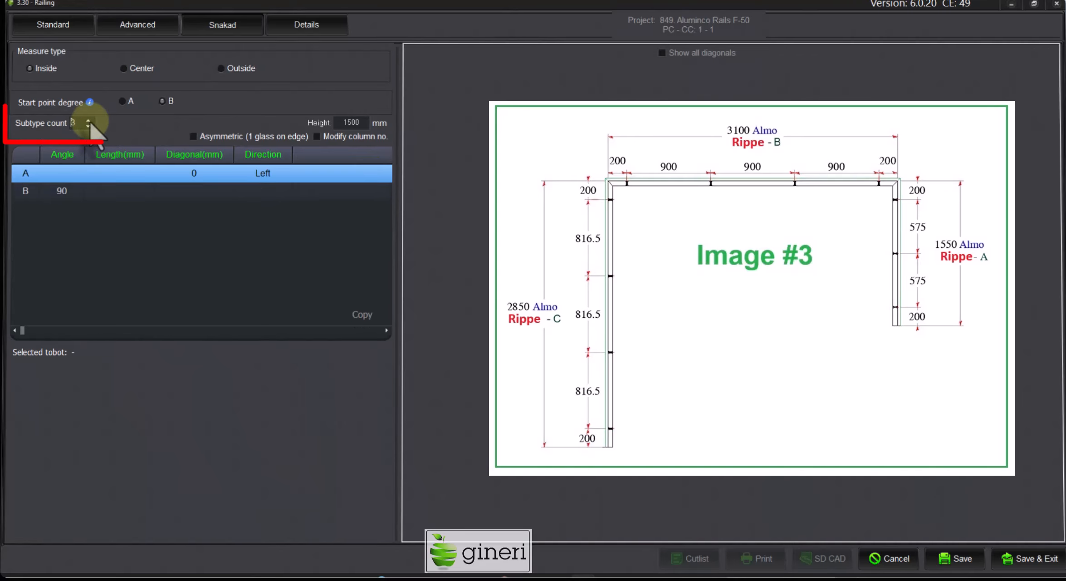
{"action": "left_click", "coordinate": [88, 120]}
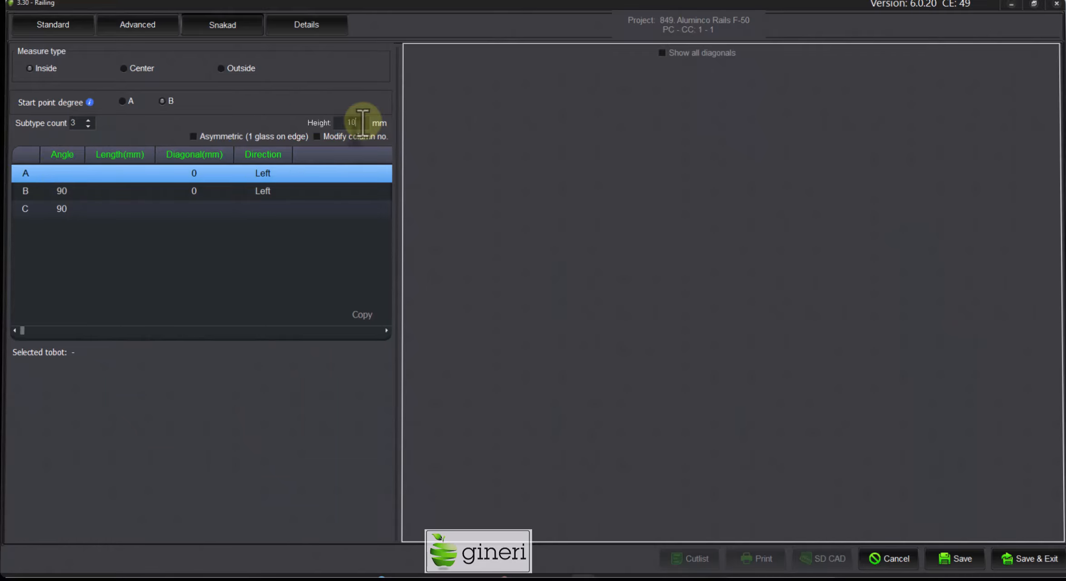
{"action": "type", "text": "50"}
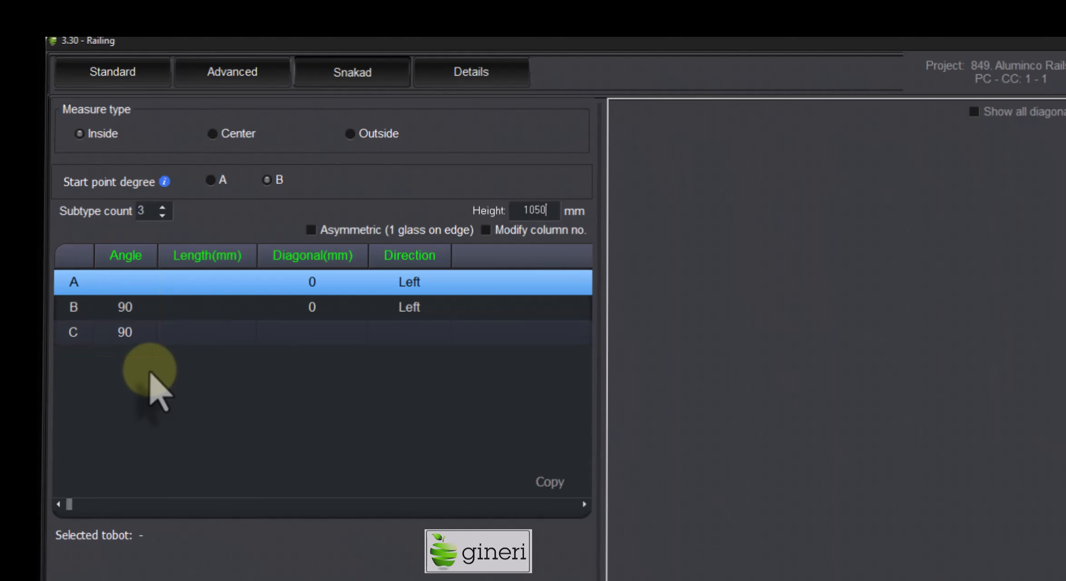
Enter lengths of 1550 mm for side A, 3100 mm for B and 2850 mm for C, and show all diagonals.
{"action": "left_click", "coordinate": [200, 282]}
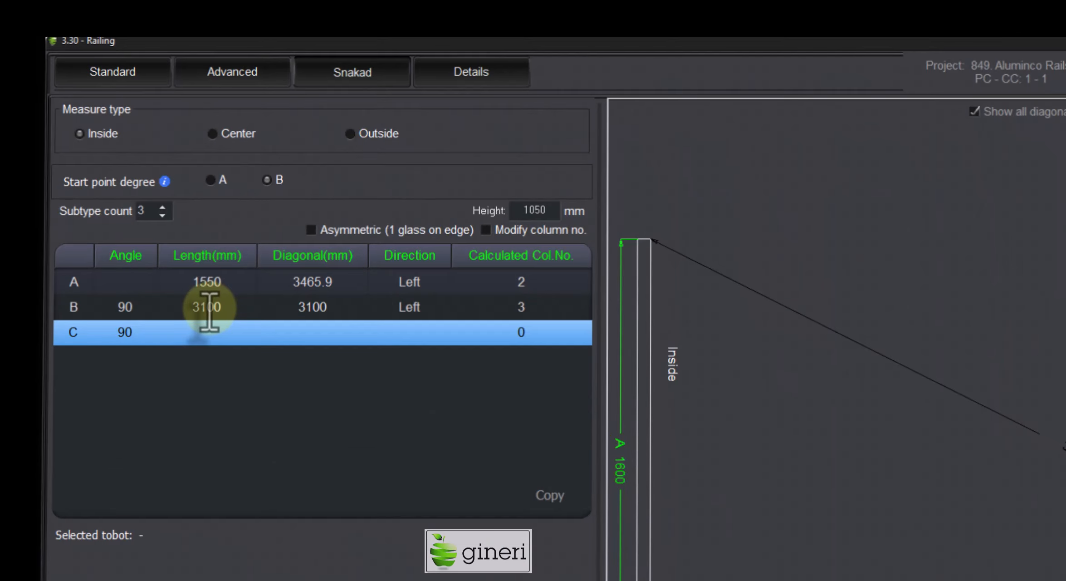
{"action": "type", "text": "28"}
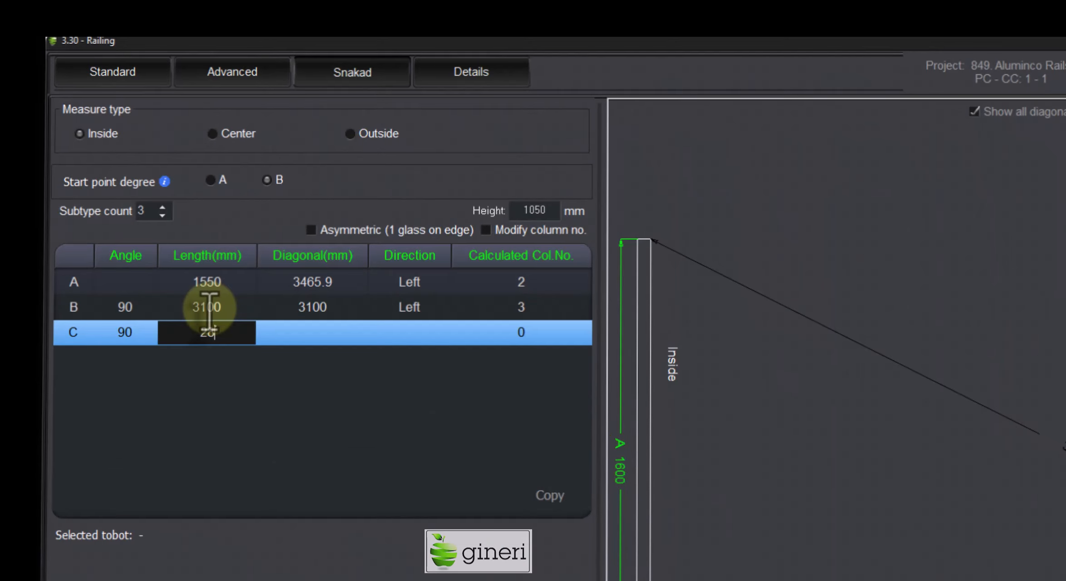
{"action": "type", "text": "50"}
{"action": "key", "text": "Return"}
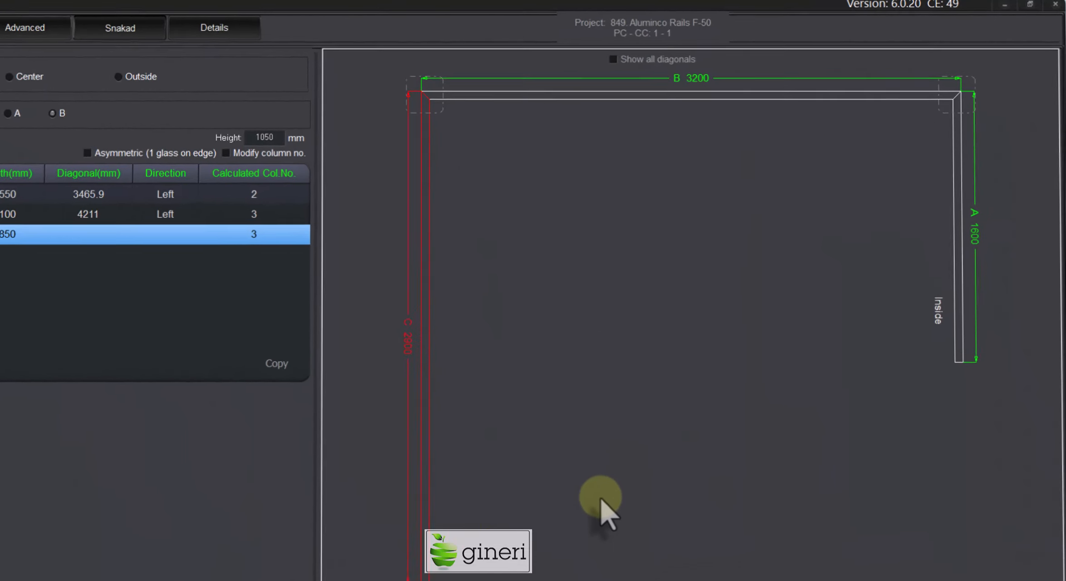
{"action": "left_click", "coordinate": [550, 67]}
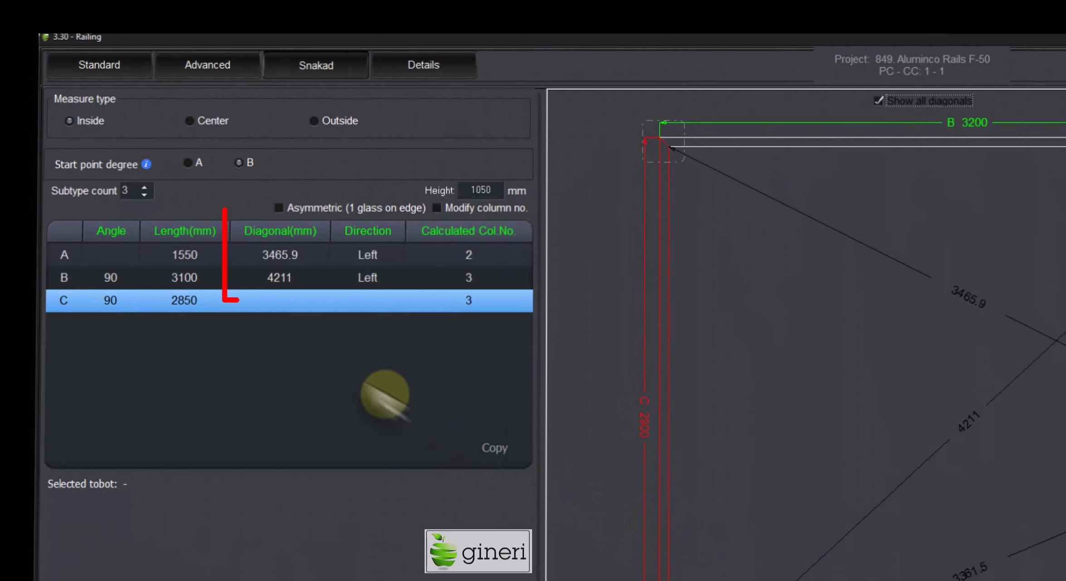
Re-enter side A's diagonal as 3465.9 mm.
{"action": "left_click", "coordinate": [256, 256]}
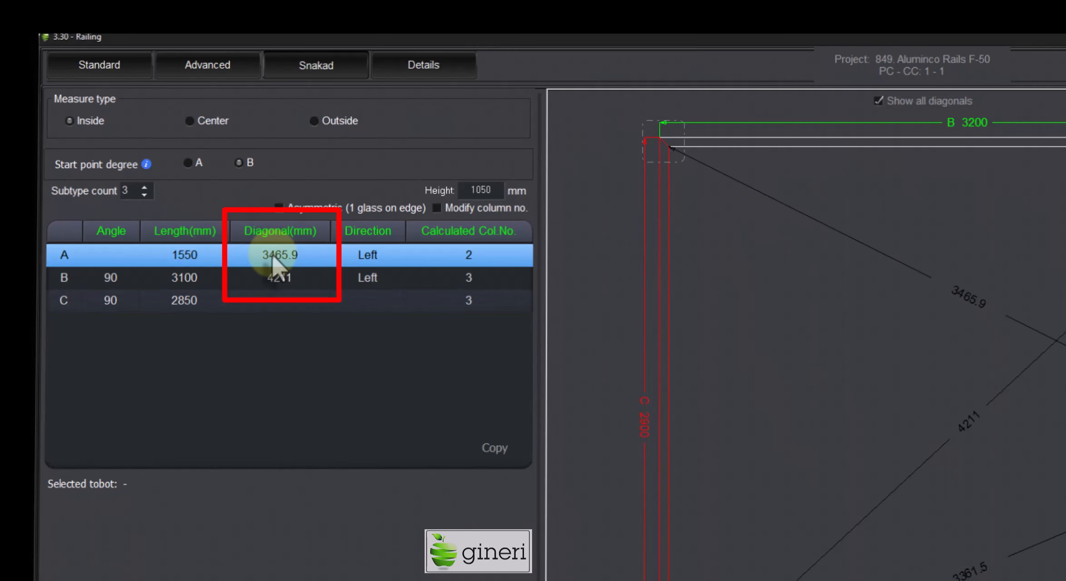
{"action": "left_click", "coordinate": [252, 255]}
{"action": "left_click_drag", "start_coordinate": [252, 255], "coordinate": [302, 263]}
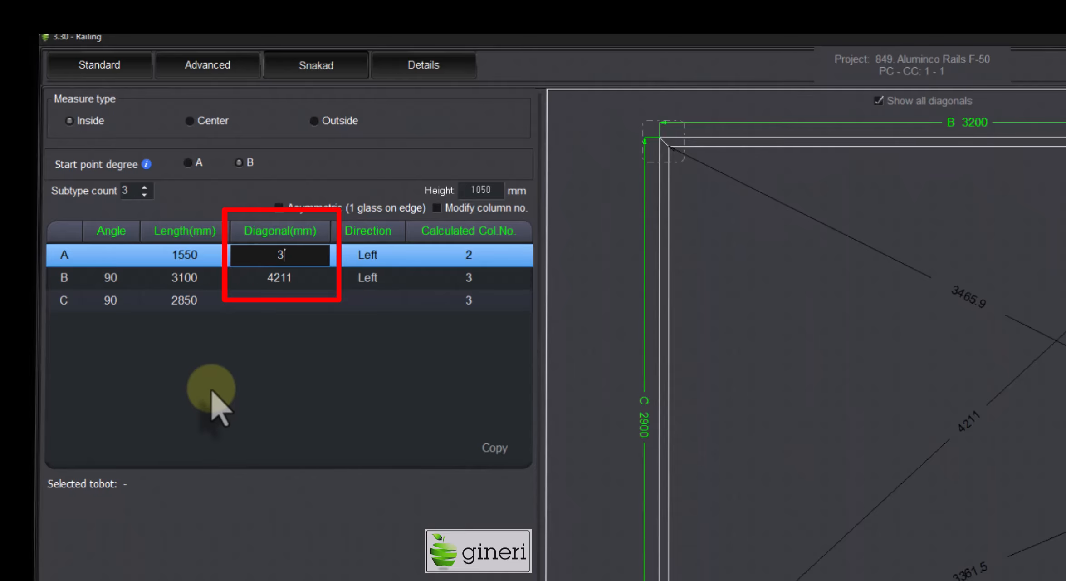
{"action": "key", "text": "Return"}
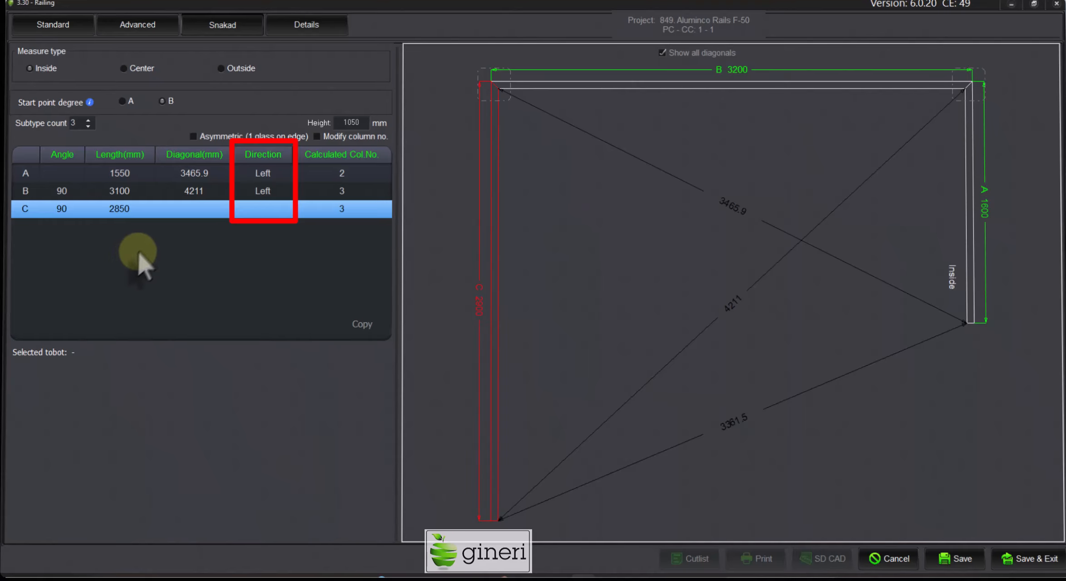
Try the Right direction for side A, then switch it to Continous.
{"action": "left_click", "coordinate": [271, 174]}
{"action": "left_click", "coordinate": [267, 211]}
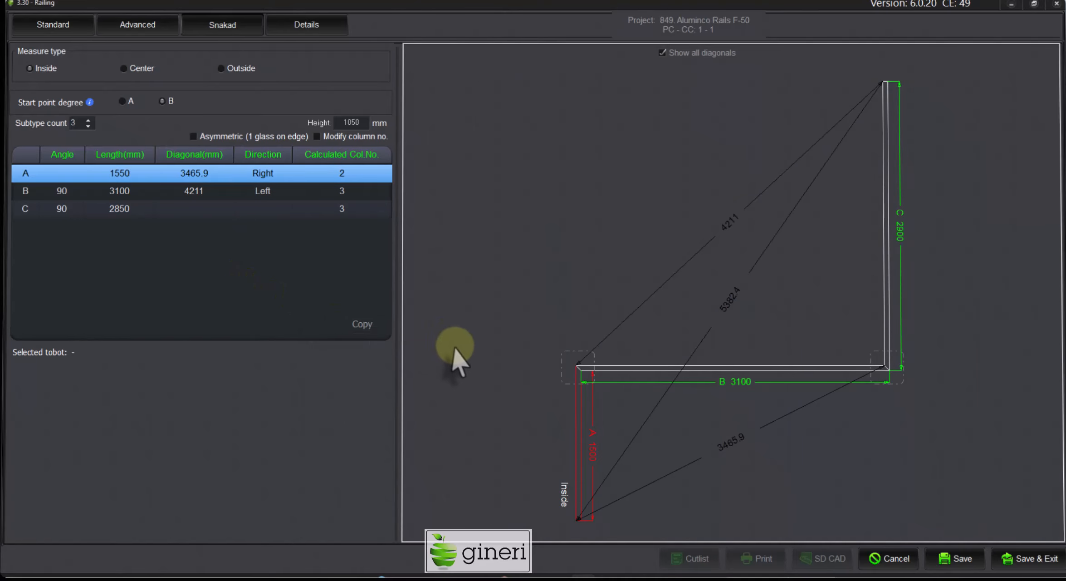
{"action": "left_click", "coordinate": [278, 173]}
{"action": "left_click", "coordinate": [261, 221]}
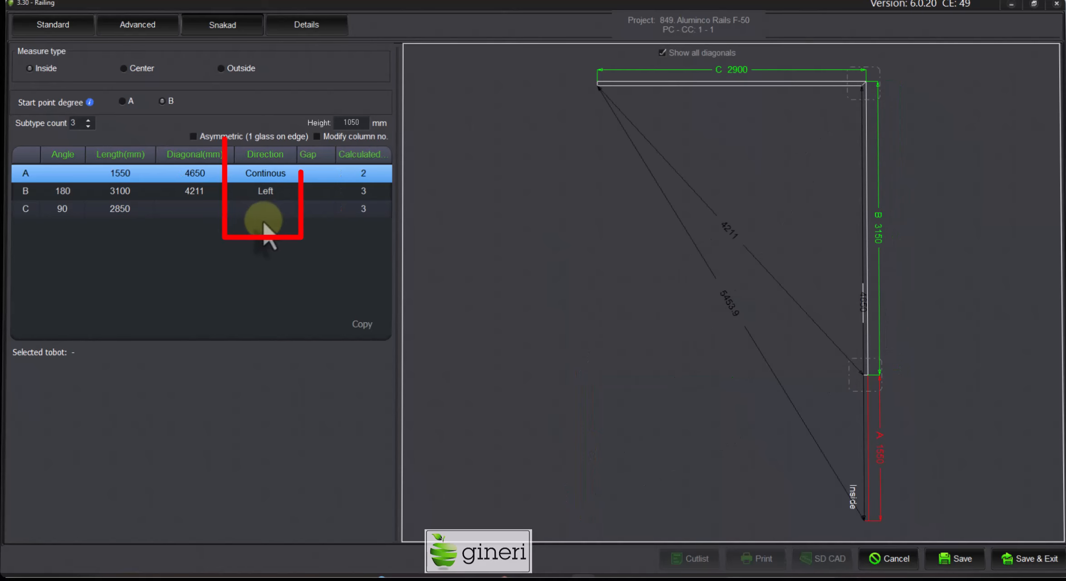
{"action": "left_click", "coordinate": [250, 190]}
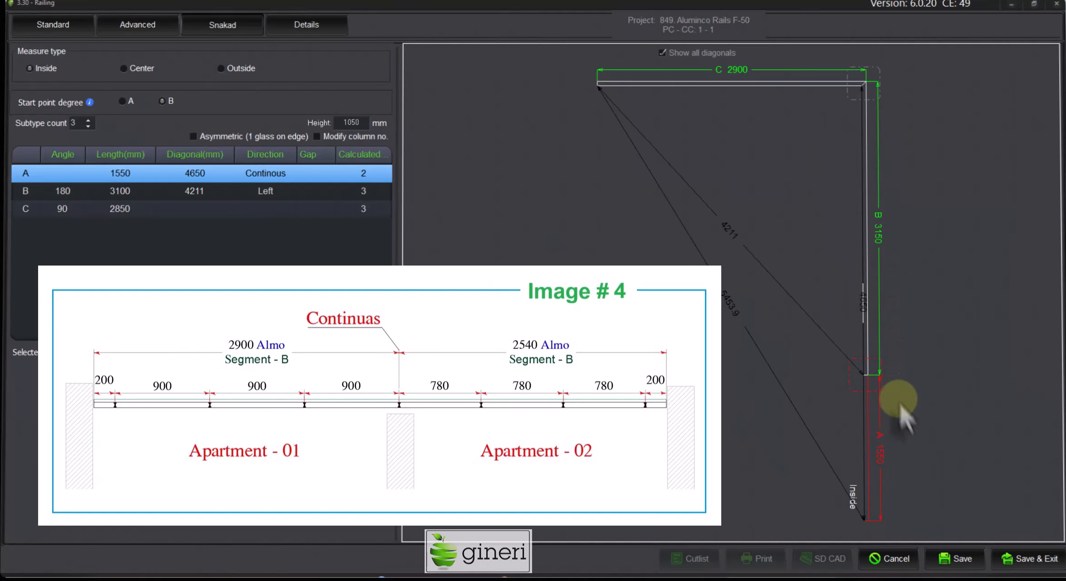
Set the length of side A to 2900 mm and of side B to 2540 mm.
{"action": "double_click", "coordinate": [137, 173]}
{"action": "type", "text": "2900"}
{"action": "key", "text": "Down"}
{"action": "type", "text": "2540"}
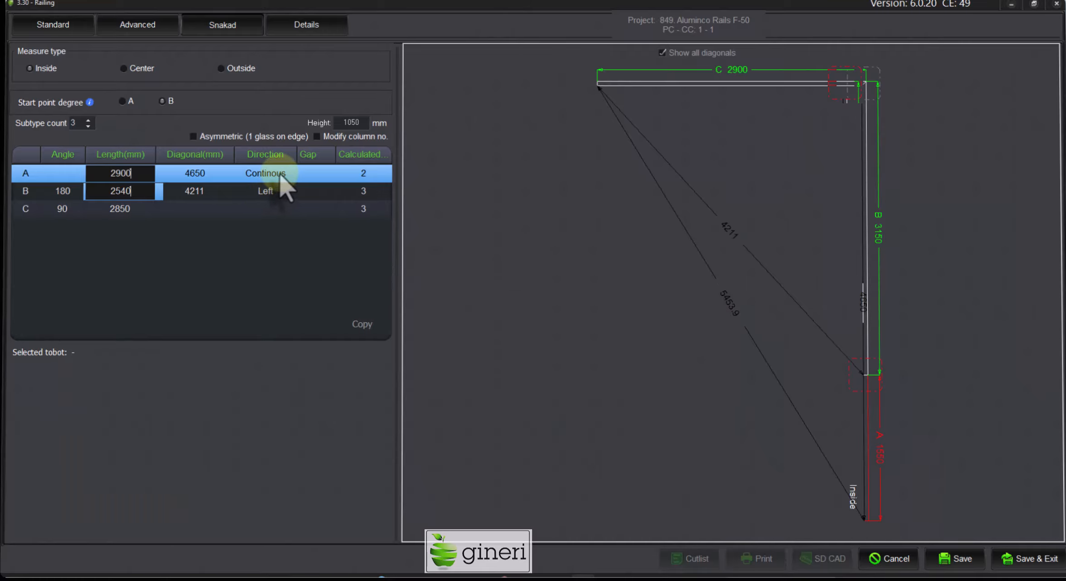
Set side A's direction back to Left.
{"action": "left_click", "coordinate": [280, 173]}
{"action": "left_click", "coordinate": [279, 172]}
{"action": "left_click", "coordinate": [273, 191]}
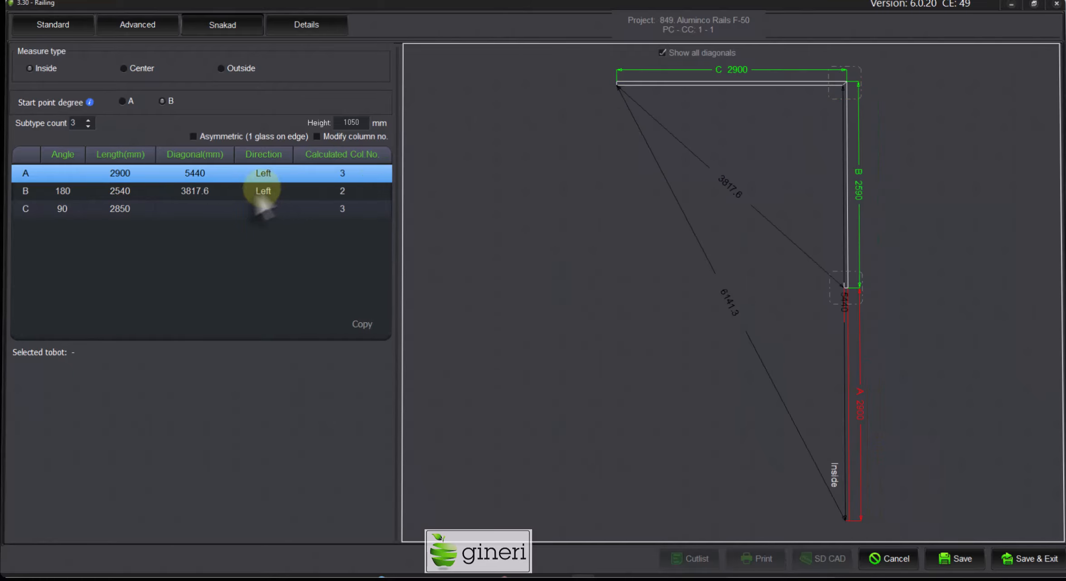
Set the length of side A back to 1550 mm and of side B to 3100 mm.
{"action": "left_click", "coordinate": [143, 176]}
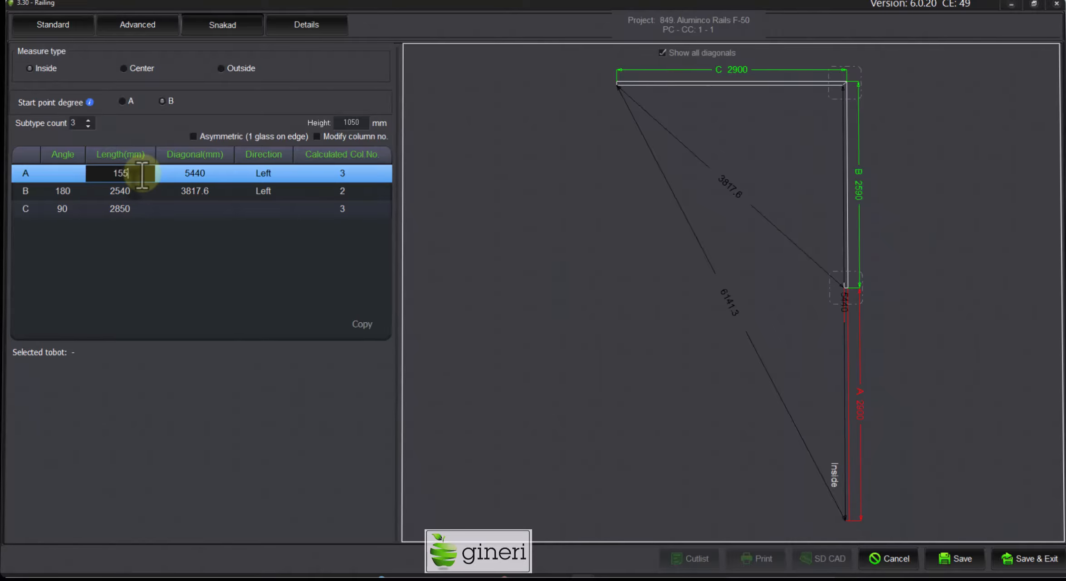
{"action": "key", "text": "Return"}
{"action": "type", "text": "3100"}
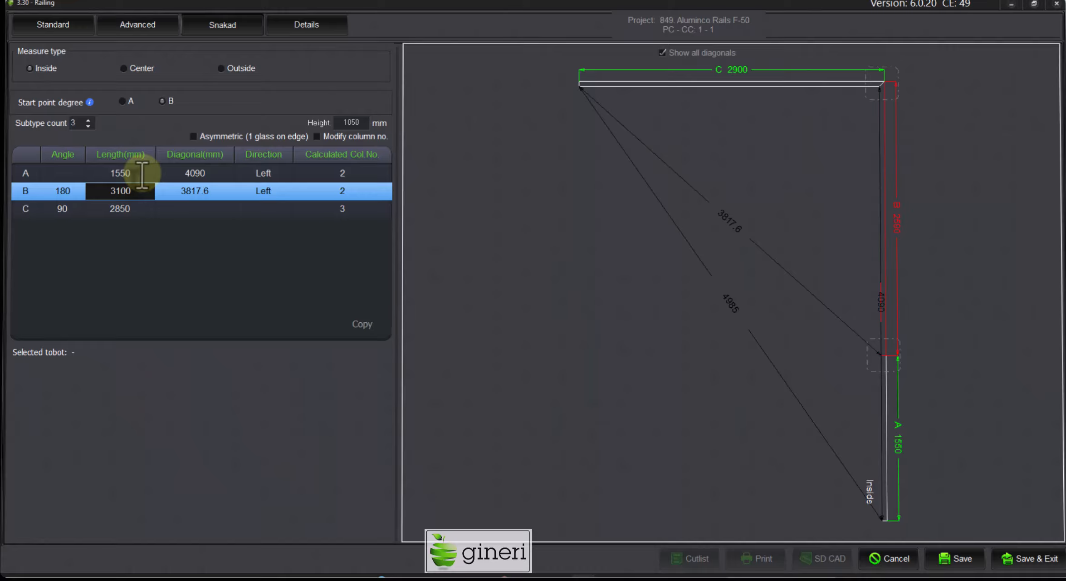
{"action": "key", "text": "Return"}
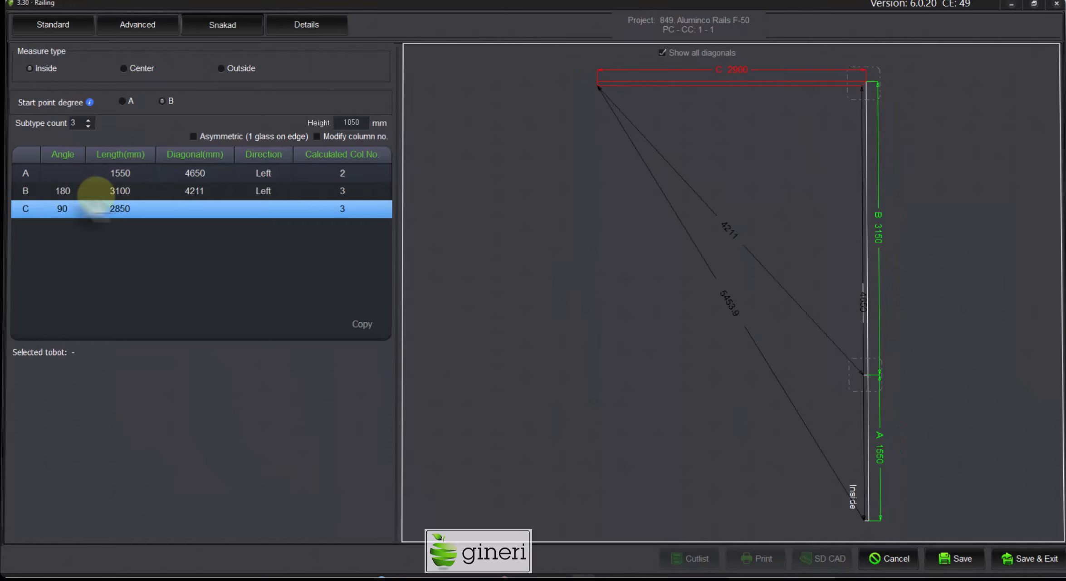
Set side B's angle to 90 degrees.
{"action": "left_click", "coordinate": [76, 192]}
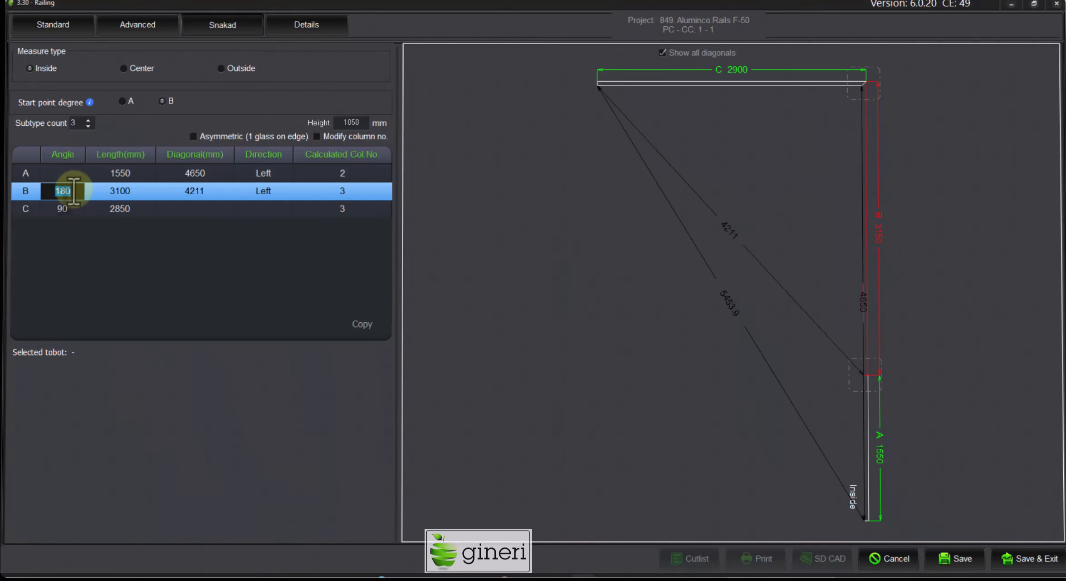
{"action": "type", "text": "90"}
{"action": "key", "text": "Return"}
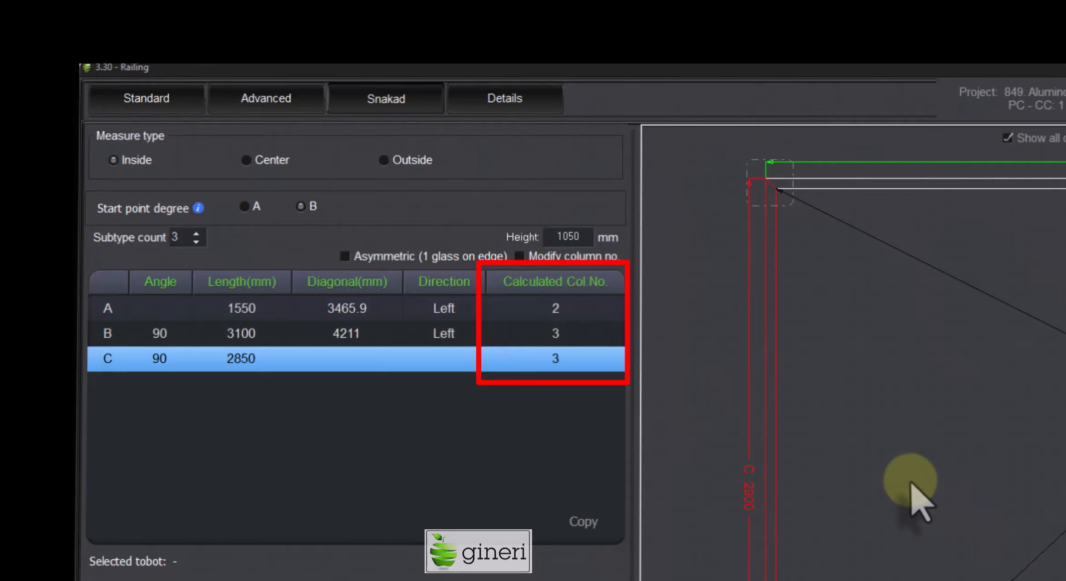
Allow the column numbers to be modified and set side A's column number to 3.
{"action": "left_click", "coordinate": [534, 259]}
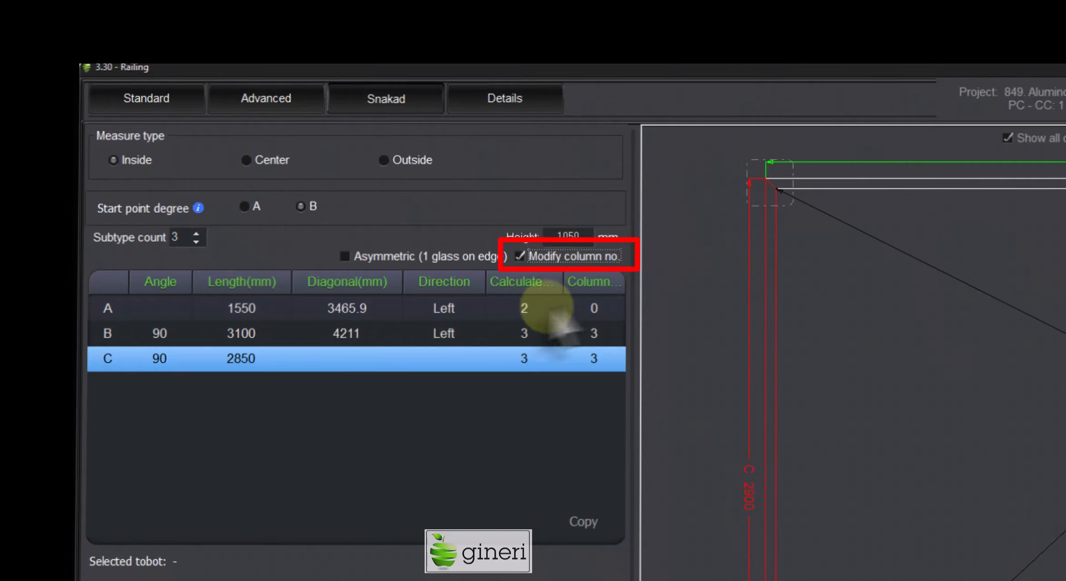
{"action": "left_click_drag", "start_coordinate": [564, 285], "coordinate": [532, 288]}
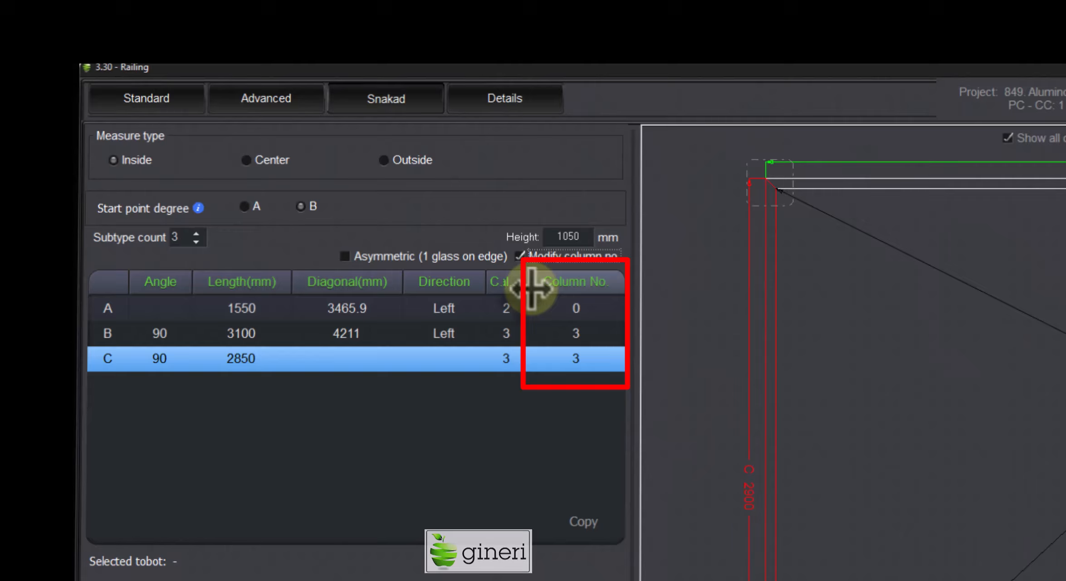
{"action": "double_click", "coordinate": [585, 309]}
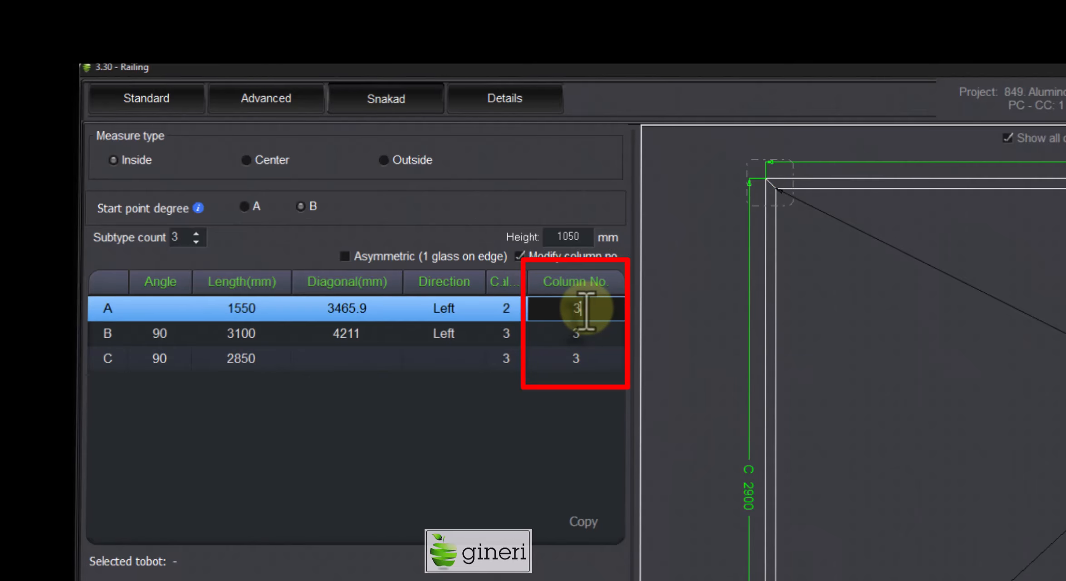
{"action": "left_click", "coordinate": [546, 333]}
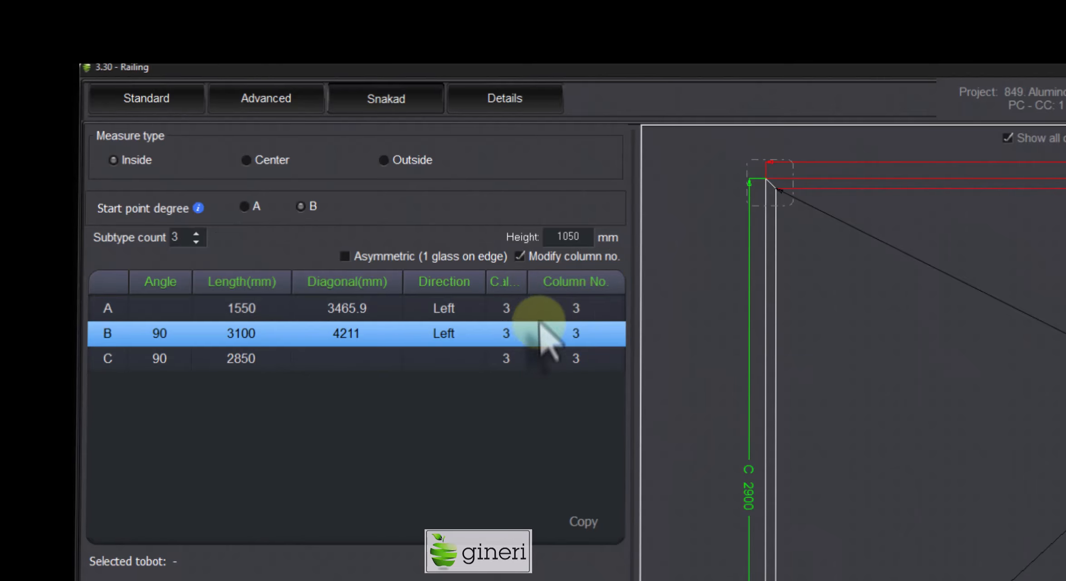
Set the railing's pricing method to Standard in the details settings.
{"action": "left_click", "coordinate": [505, 98]}
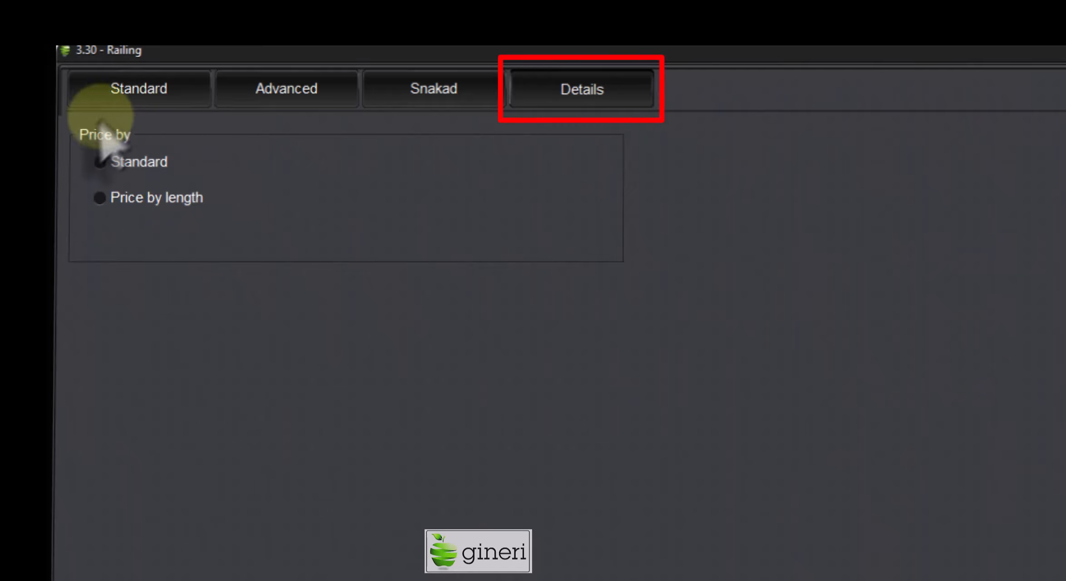
{"action": "left_click", "coordinate": [112, 162]}
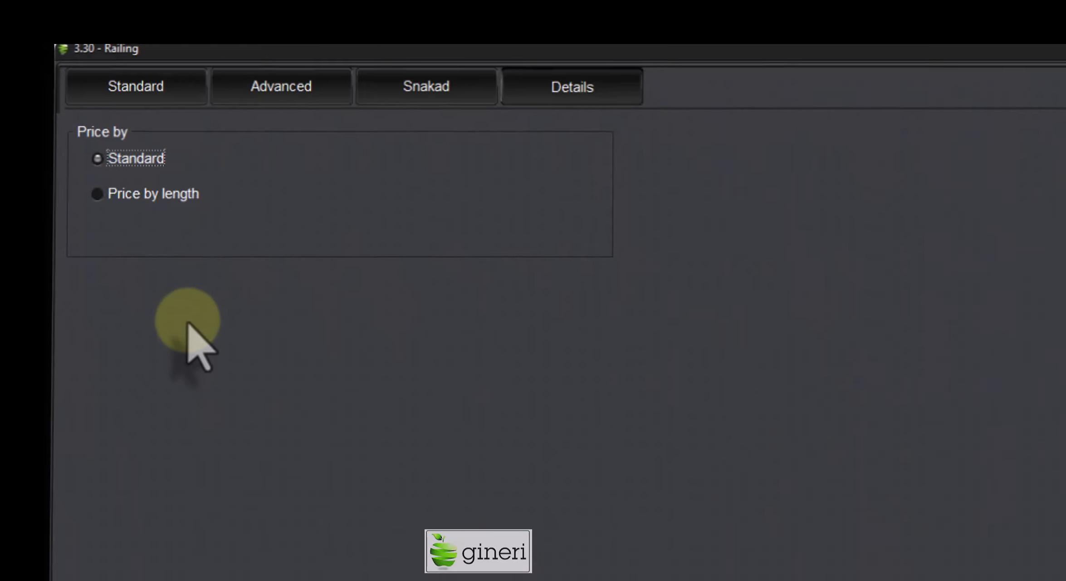
Return to the standard settings, review the railing's cut list and close it.
{"action": "left_click", "coordinate": [139, 88]}
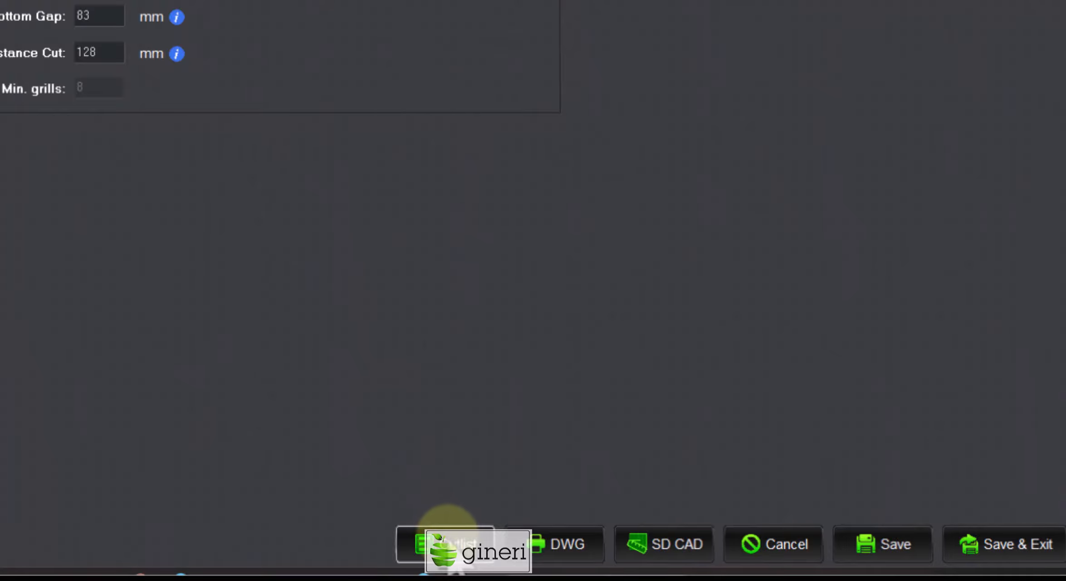
{"action": "left_click", "coordinate": [437, 526]}
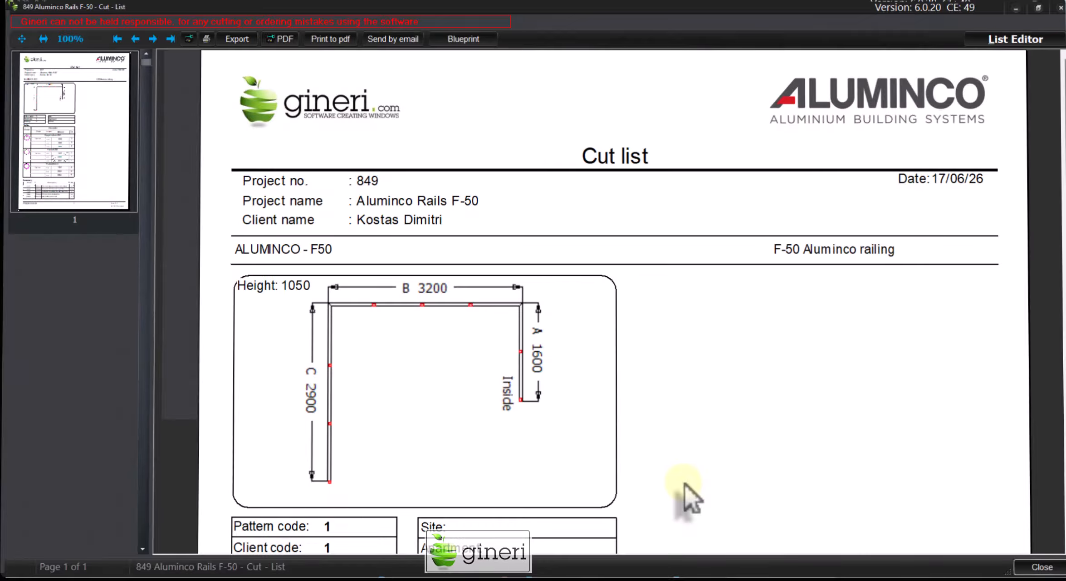
{"action": "left_click", "coordinate": [1043, 567]}
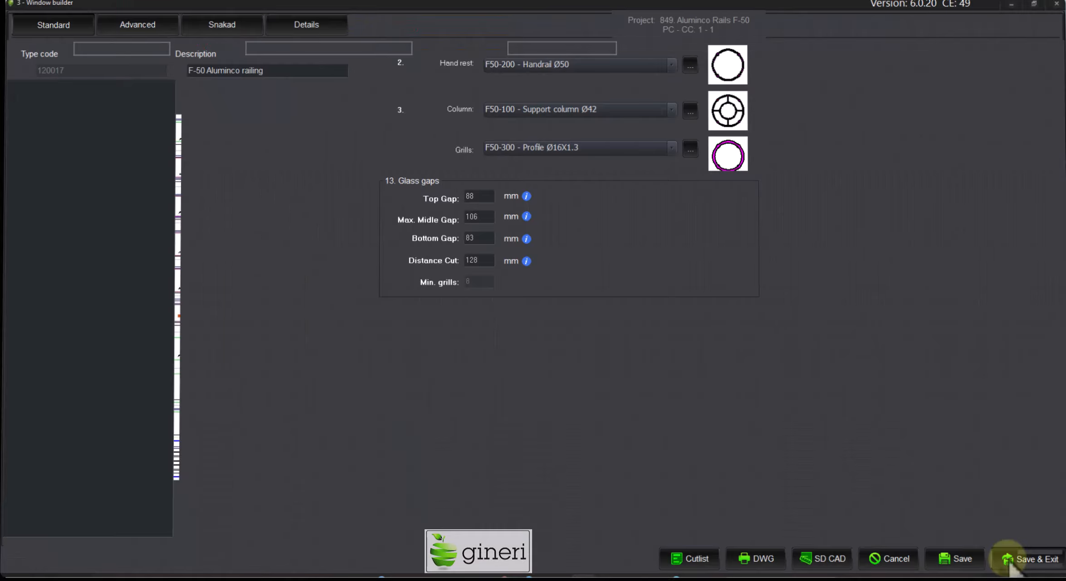
Save and exit the railing settings, display side B in the window builder and start modifying it.
{"action": "left_click", "coordinate": [1007, 560]}
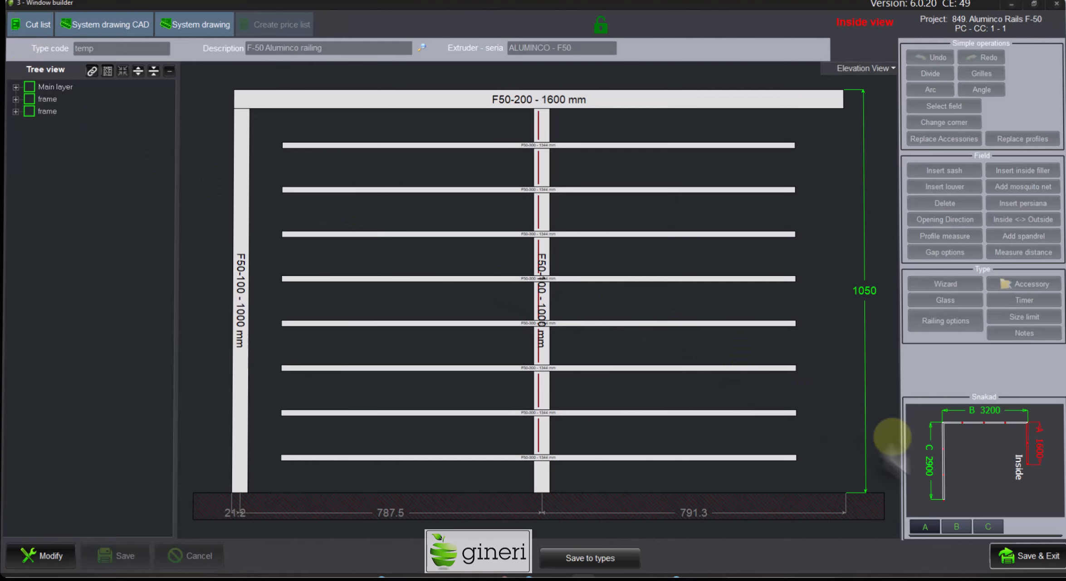
{"action": "left_click", "coordinate": [957, 526]}
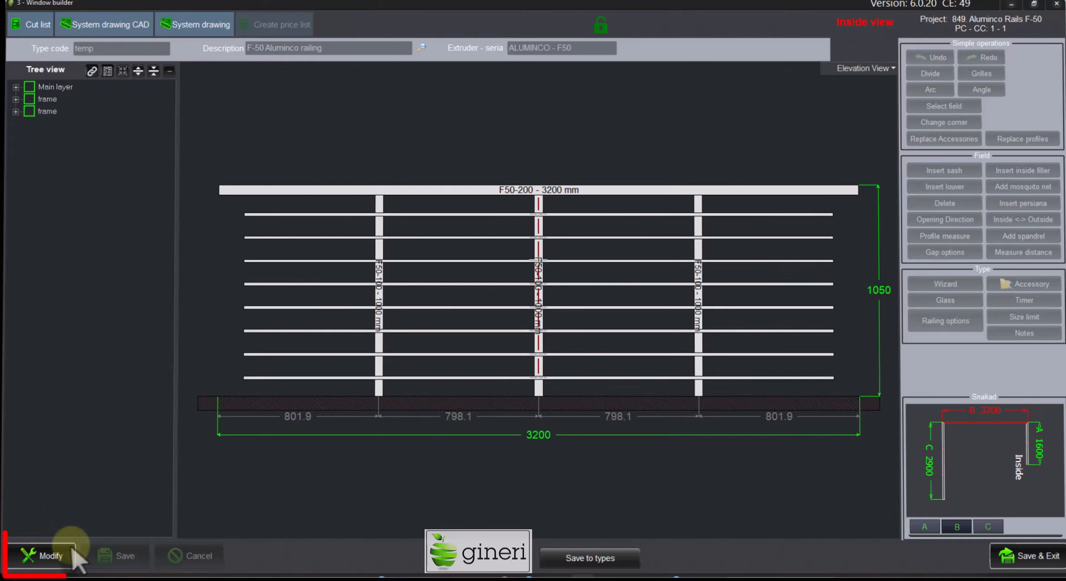
{"action": "left_click", "coordinate": [54, 553]}
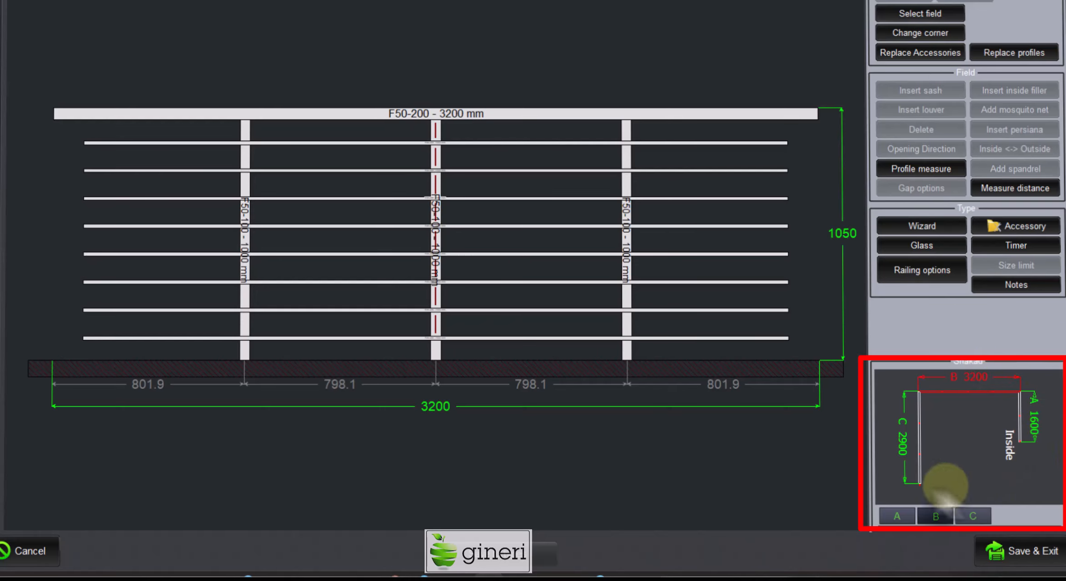
Examine the elevations of railing sides A, B and C, ending with side B displayed.
{"action": "left_click", "coordinate": [901, 516]}
{"action": "left_click", "coordinate": [936, 516]}
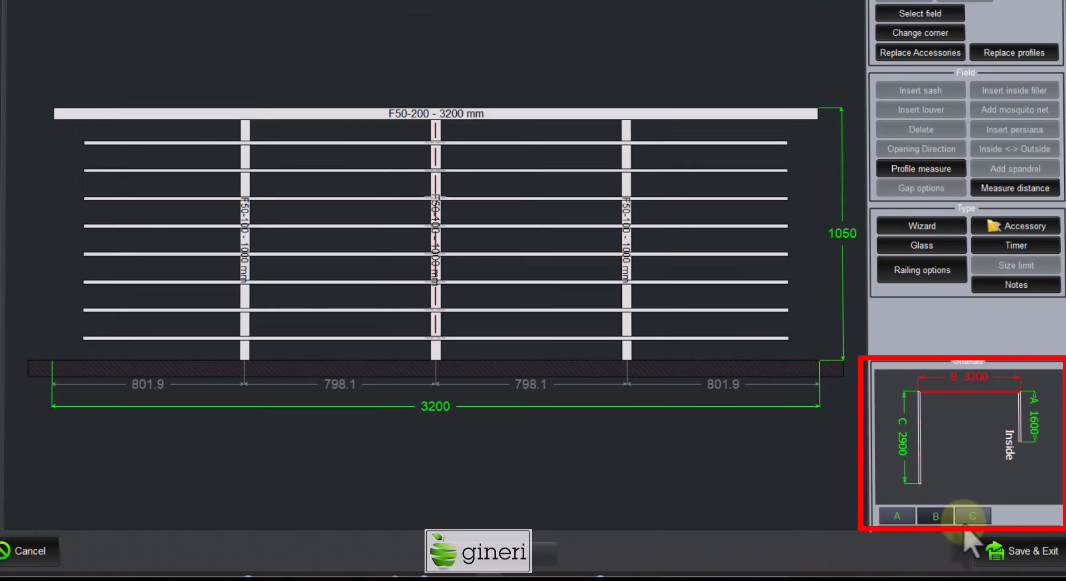
{"action": "left_click", "coordinate": [973, 516]}
{"action": "left_click", "coordinate": [935, 516]}
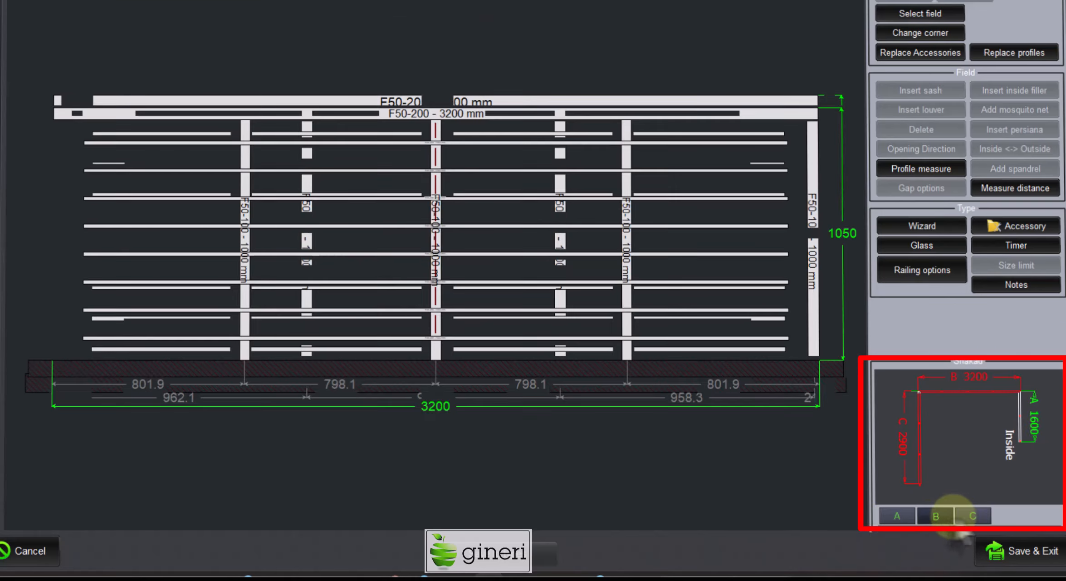
{"action": "left_click", "coordinate": [973, 516]}
{"action": "left_click", "coordinate": [908, 517]}
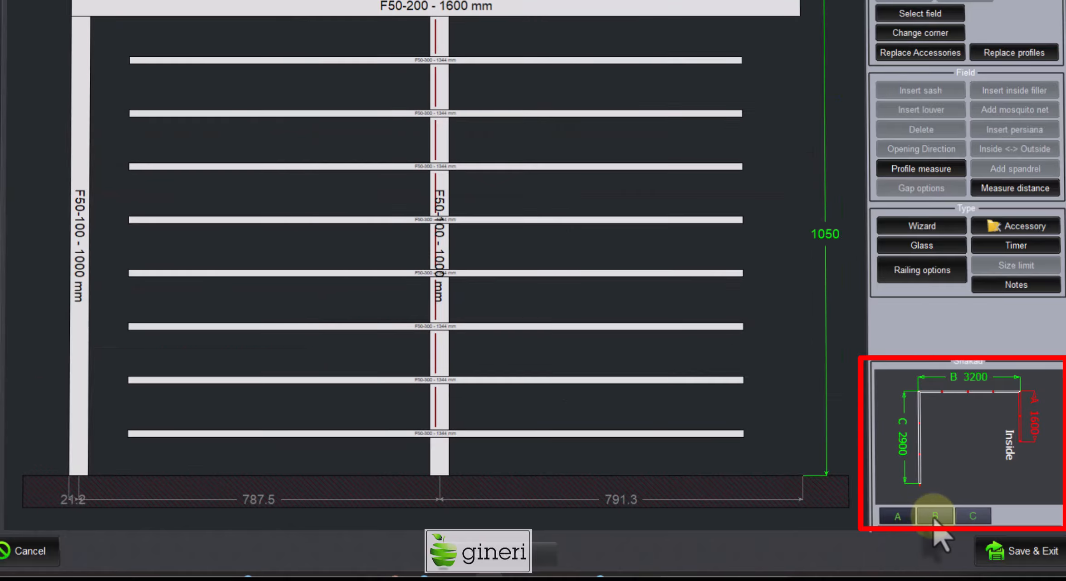
{"action": "left_click", "coordinate": [934, 517]}
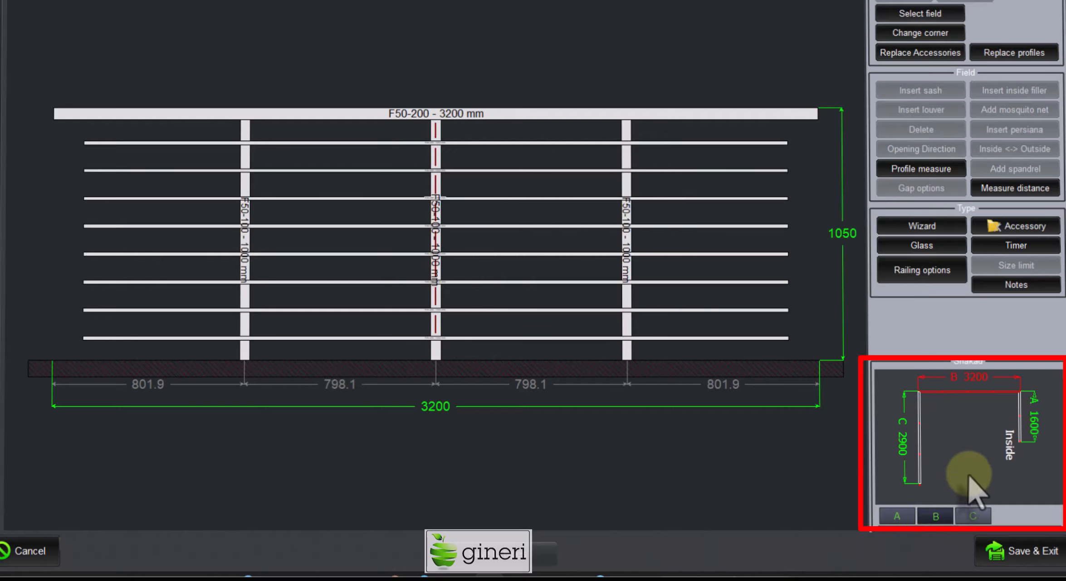
Set the width of side B's bay between the middle and right columns to 550 mm.
{"action": "left_click", "coordinate": [549, 184]}
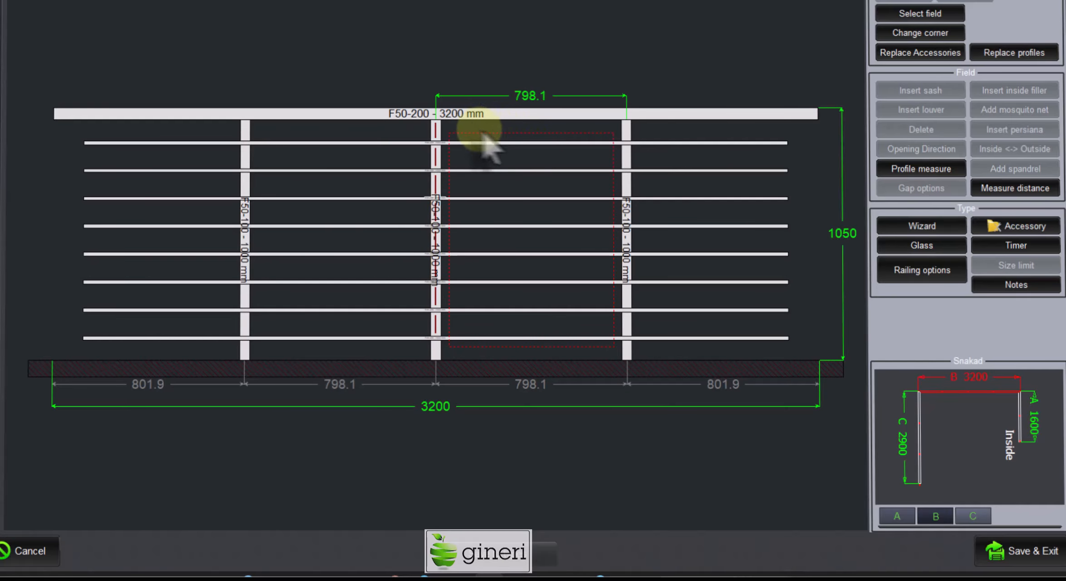
{"action": "left_click", "coordinate": [529, 96]}
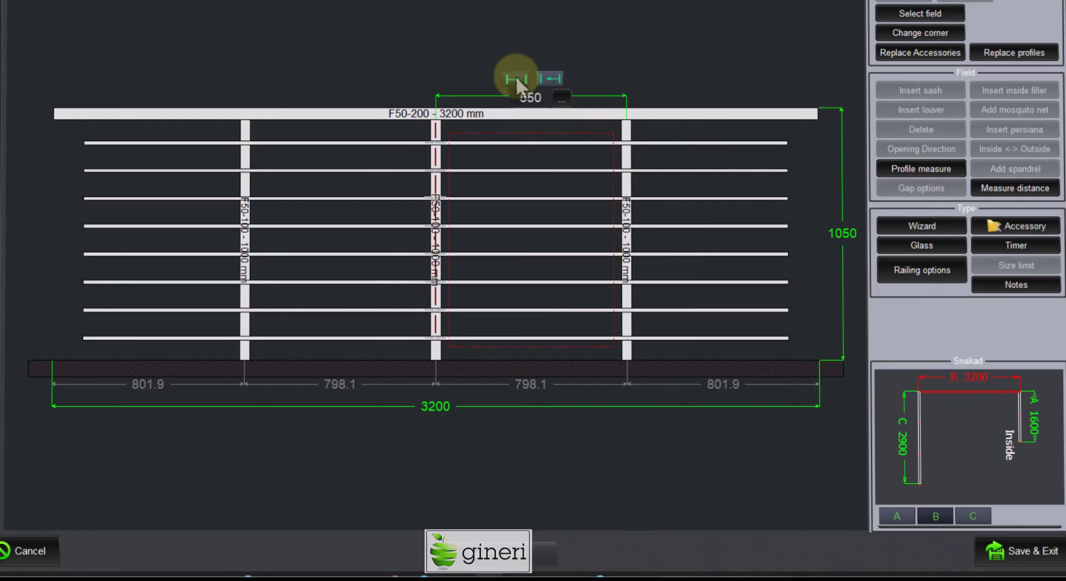
{"action": "key", "text": "Return"}
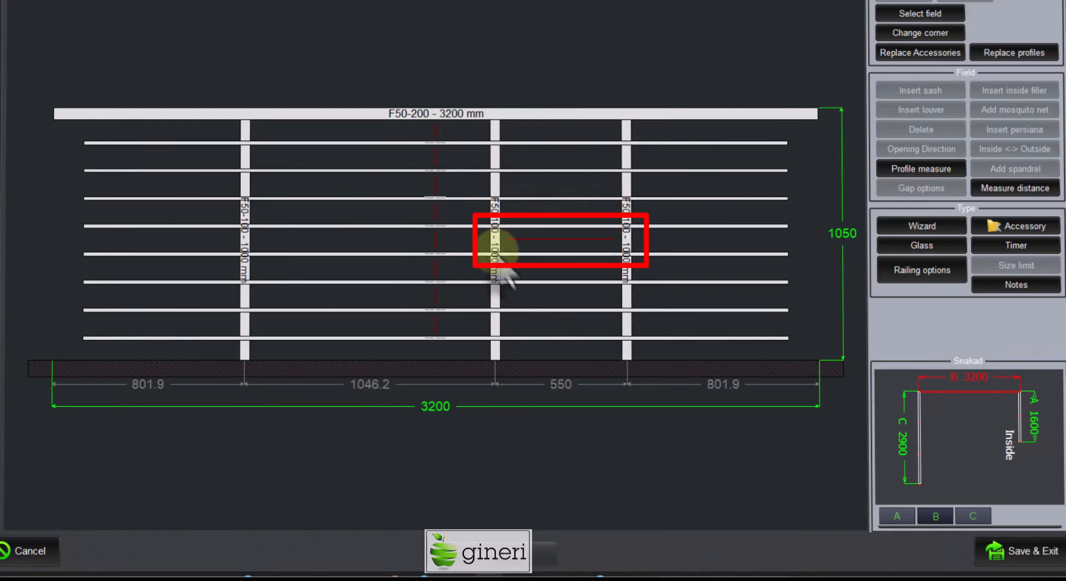
Unfreeze the 550 mm bay of side B horizontally.
{"action": "right_click", "coordinate": [562, 272]}
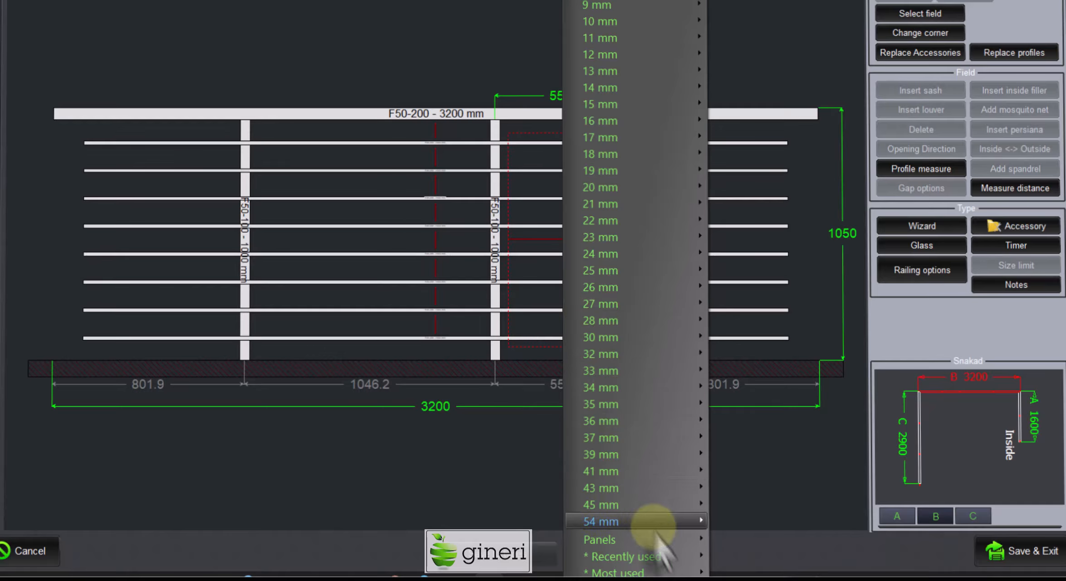
{"action": "scroll", "coordinate": [572, 573], "scroll_direction": "down", "scroll_amount": 3}
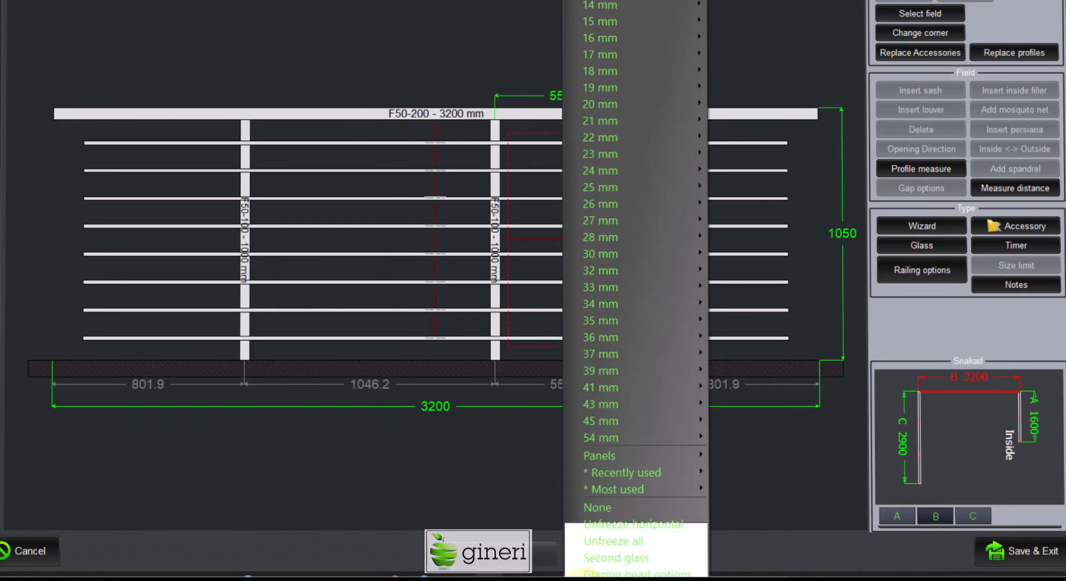
{"action": "left_click", "coordinate": [633, 525]}
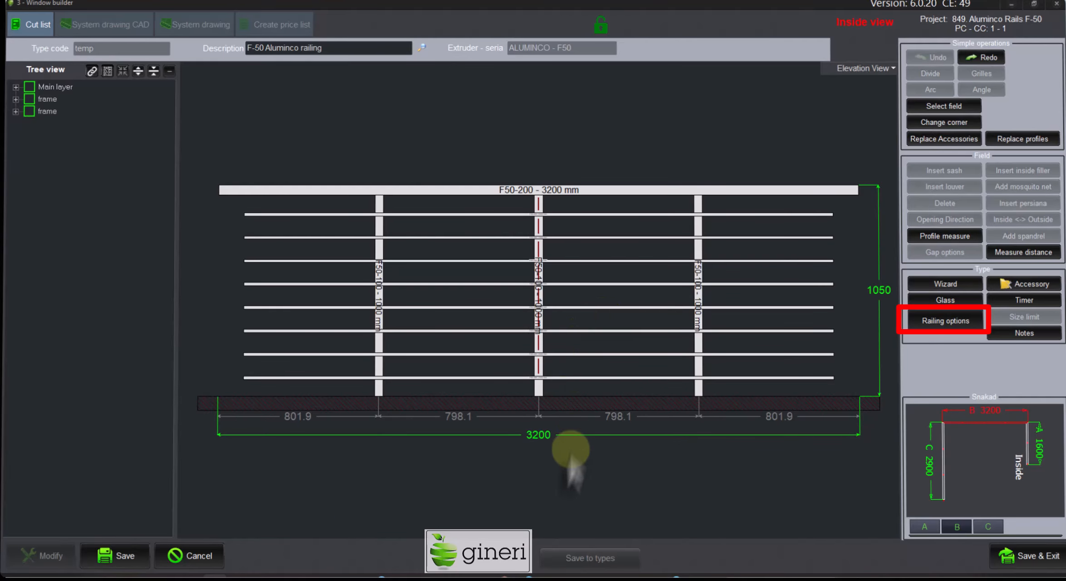
Open the railing options, then save and exit both the railing settings and the window builder.
{"action": "left_click", "coordinate": [958, 322]}
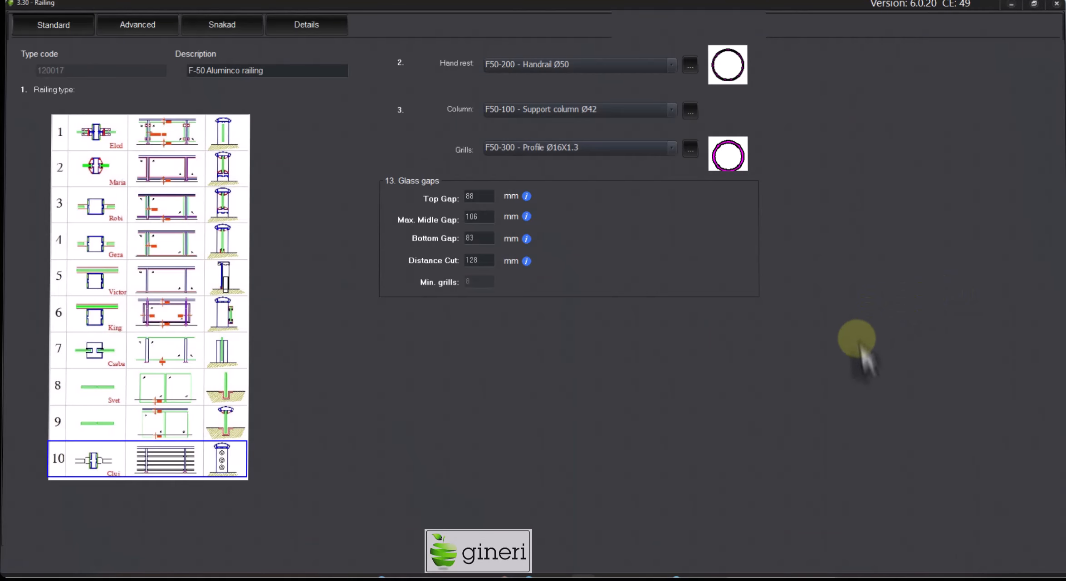
{"action": "left_click", "coordinate": [1025, 565]}
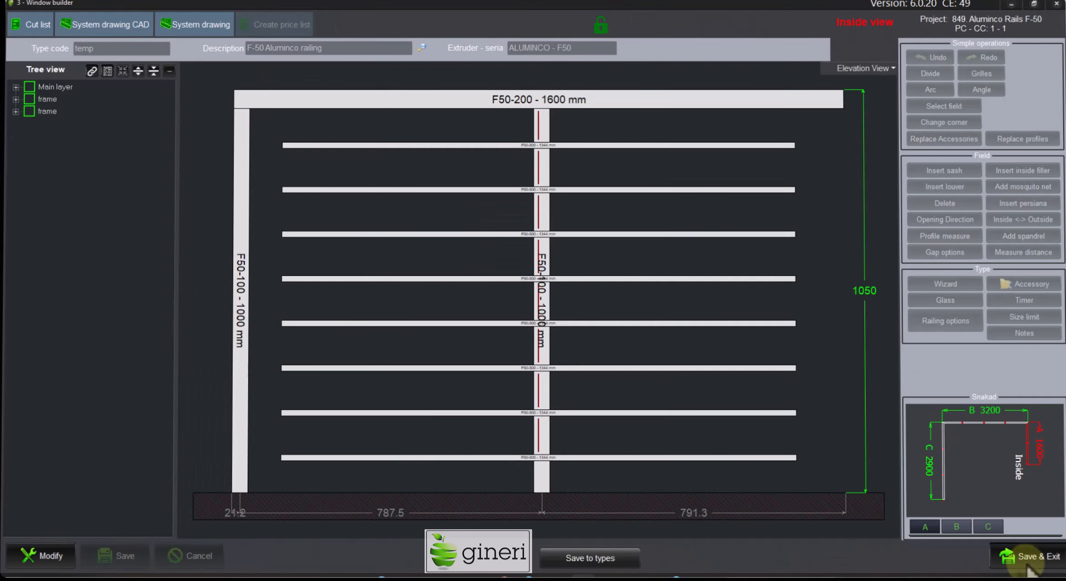
{"action": "left_click", "coordinate": [1028, 556]}
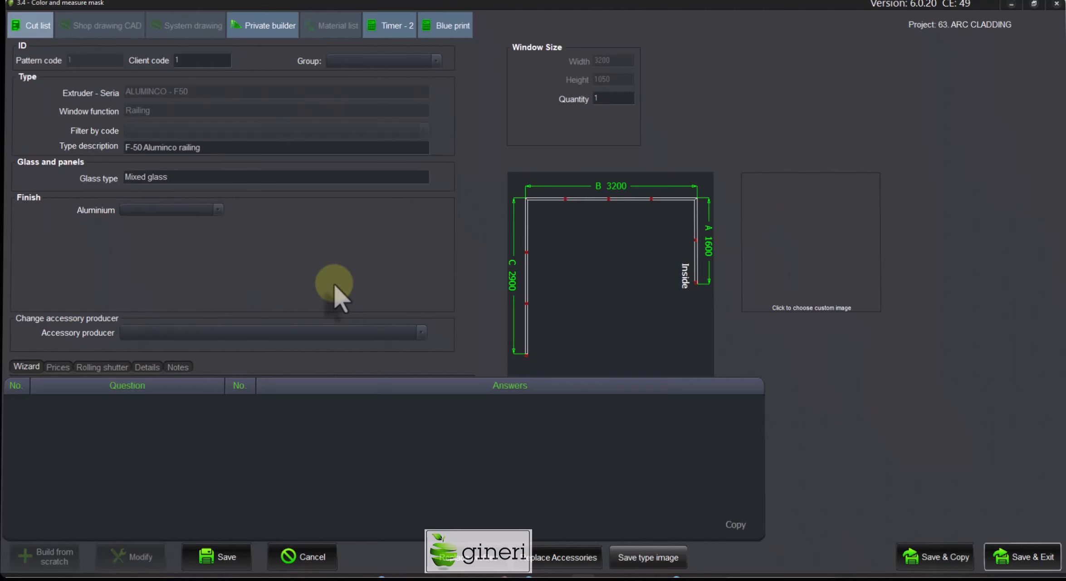
Set the aluminium finish to RAL 9006, client code to Apt-3 and quantity to 30, then save and exit the item.
{"action": "left_click", "coordinate": [171, 209]}
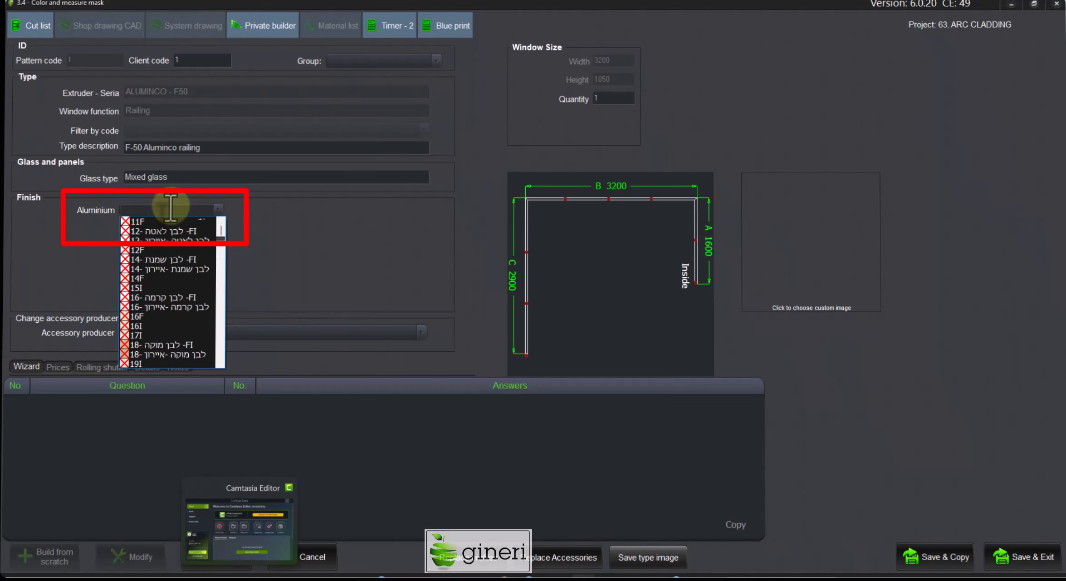
{"action": "type", "text": "9006"}
{"action": "key", "text": "Return"}
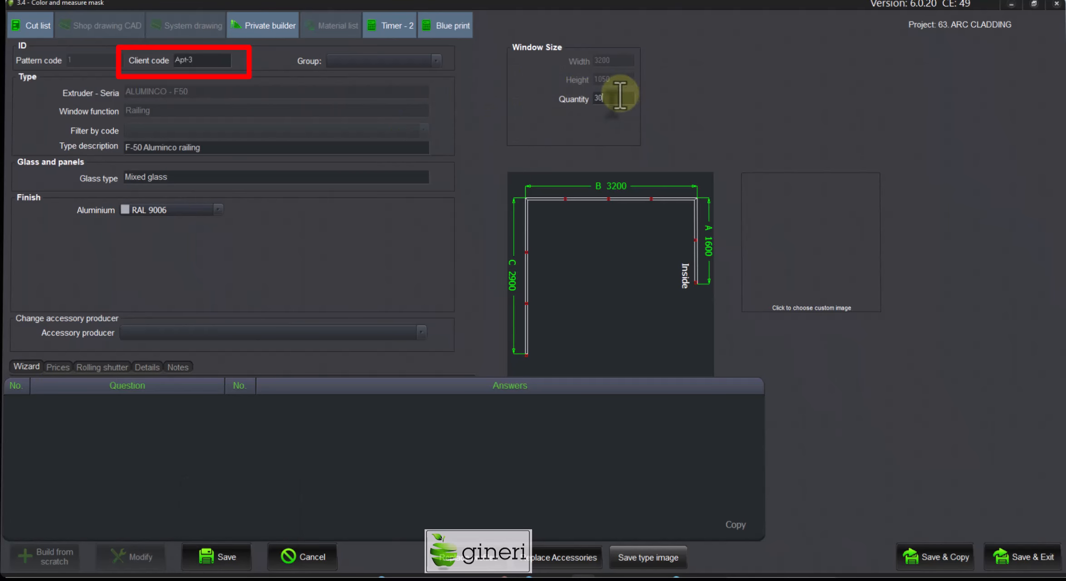
{"action": "left_click", "coordinate": [1026, 556]}
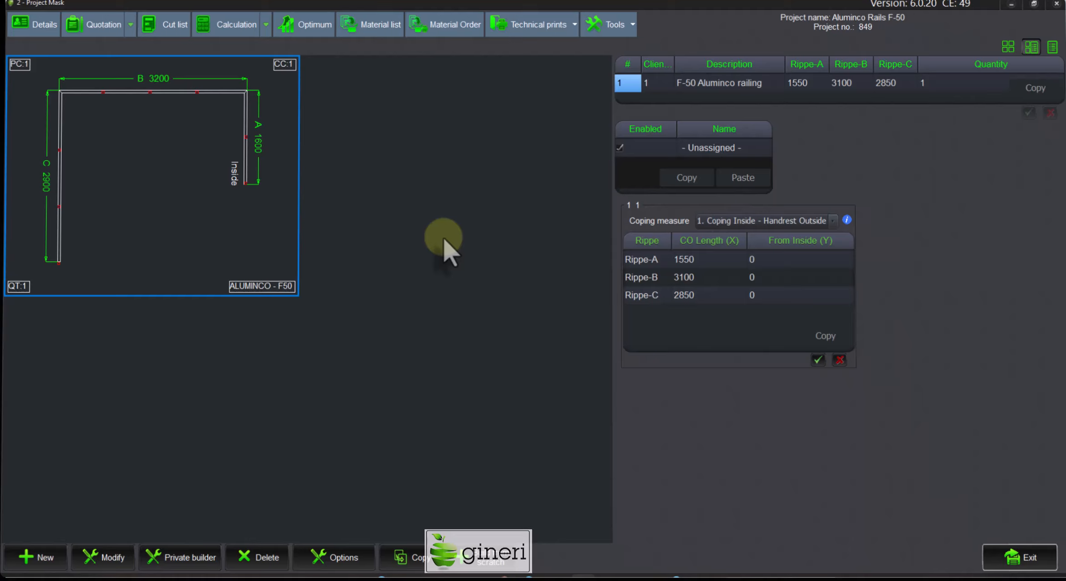
Examine the lengths of Rippe-A, Rippe-B and Rippe-C and the order of the column positions on Rippe-B.
{"action": "left_click", "coordinate": [797, 83]}
{"action": "left_click", "coordinate": [846, 84]}
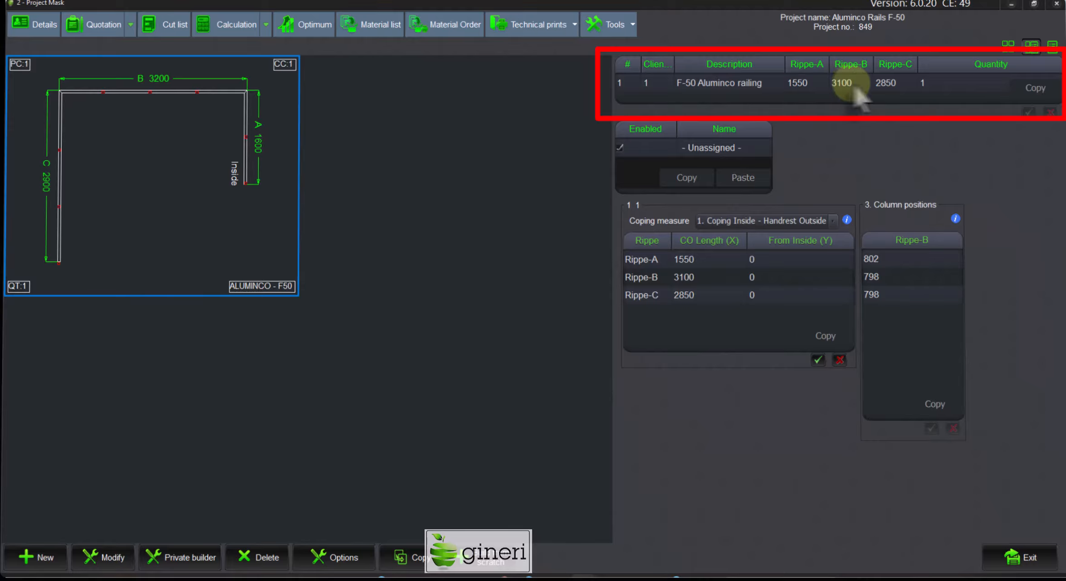
{"action": "left_click", "coordinate": [887, 83]}
{"action": "left_click", "coordinate": [856, 84]}
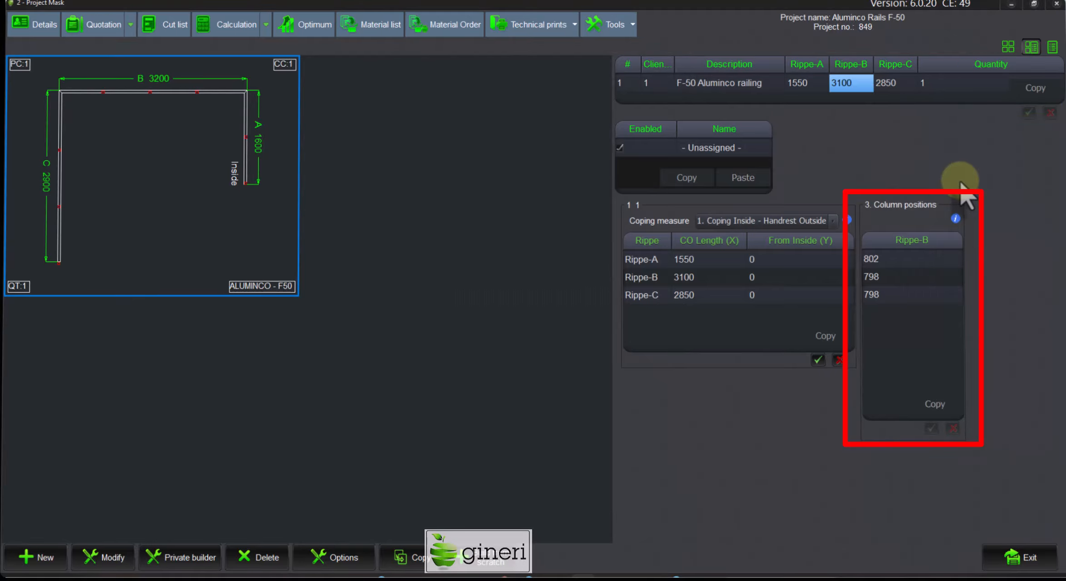
{"action": "left_click", "coordinate": [906, 260]}
{"action": "left_click", "coordinate": [897, 275]}
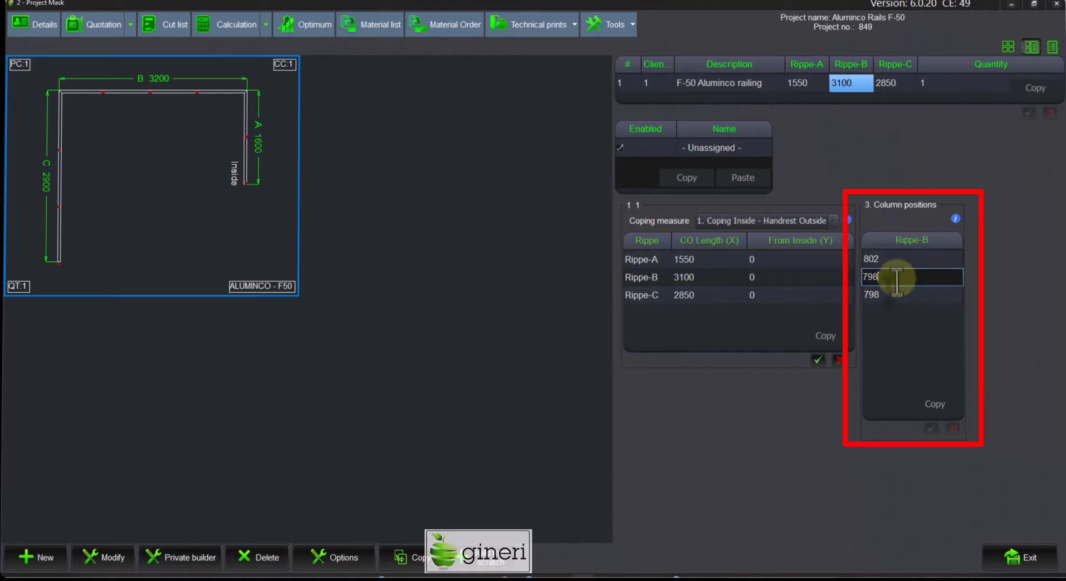
{"action": "left_click", "coordinate": [897, 293]}
{"action": "left_click", "coordinate": [910, 261]}
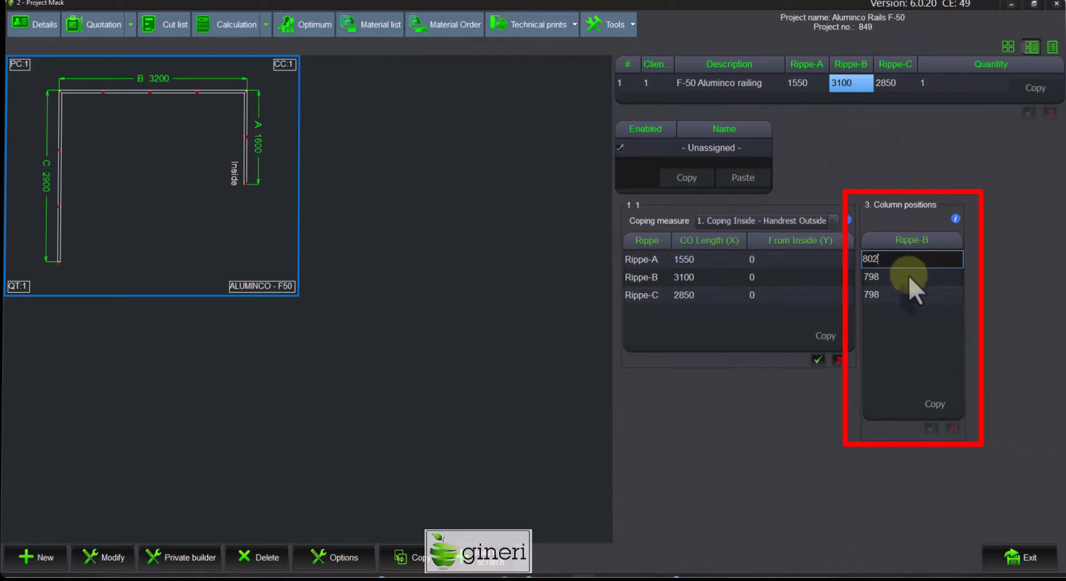
{"action": "left_click", "coordinate": [908, 276]}
{"action": "left_click", "coordinate": [902, 295]}
{"action": "left_click", "coordinate": [906, 263]}
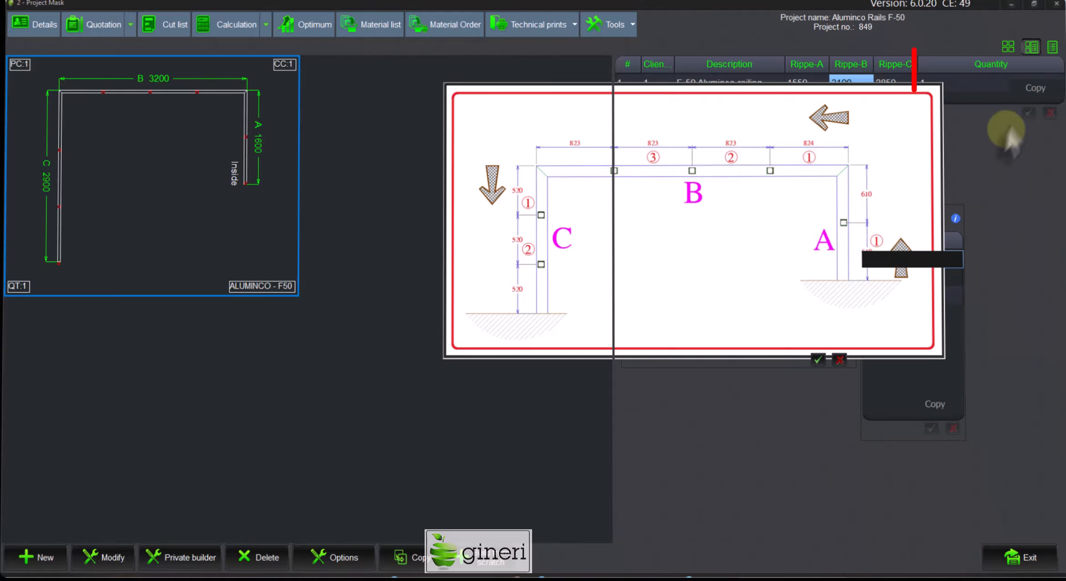
Set the quantity of the F-50 Aluminco railing to 30 in the project list and apply it.
{"action": "left_click", "coordinate": [946, 81]}
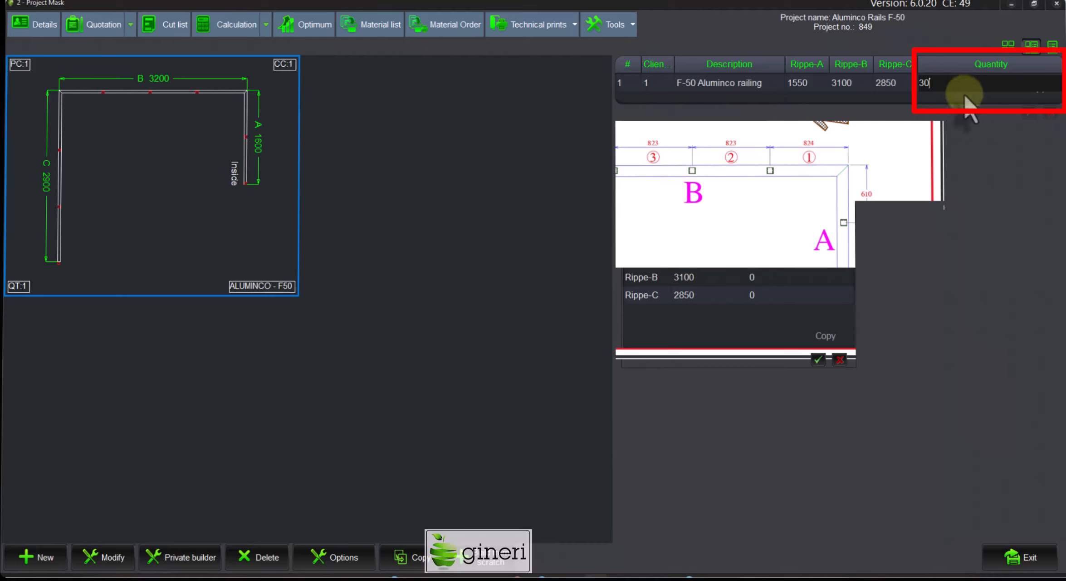
{"action": "left_click", "coordinate": [891, 84]}
{"action": "left_click", "coordinate": [1029, 112]}
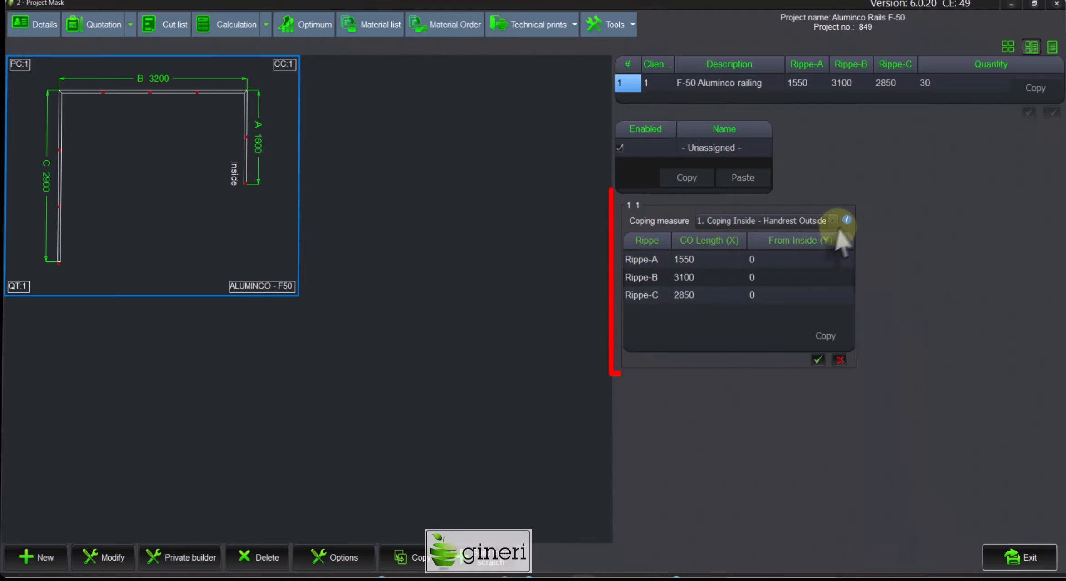
Consult the coping measure guide and set the railing's coping measure to "3. Coping Inside - Center Symetric".
{"action": "mouse_move", "coordinate": [846, 221]}
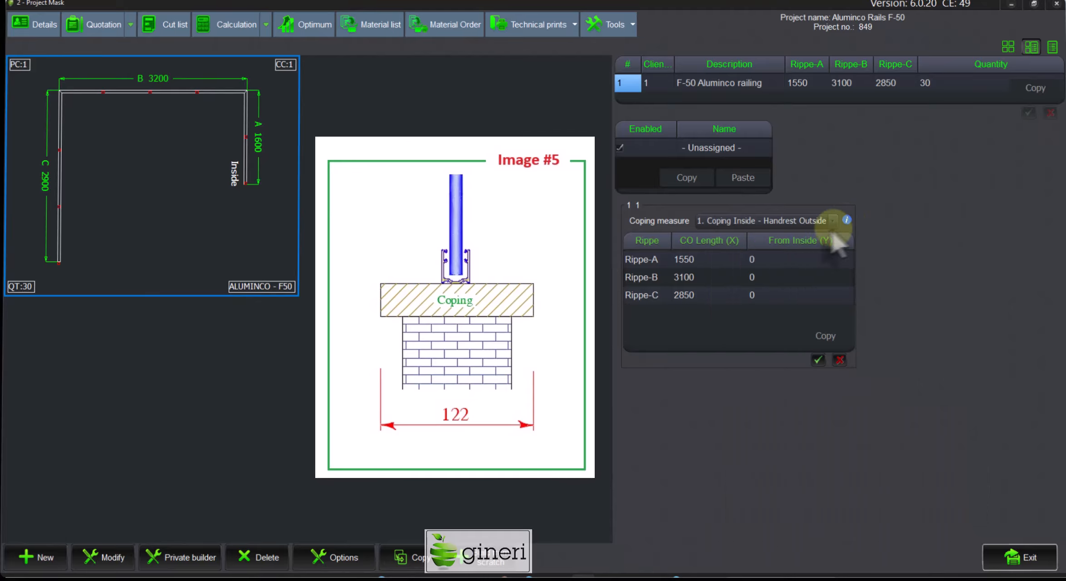
{"action": "left_click", "coordinate": [833, 221]}
{"action": "left_click", "coordinate": [757, 258]}
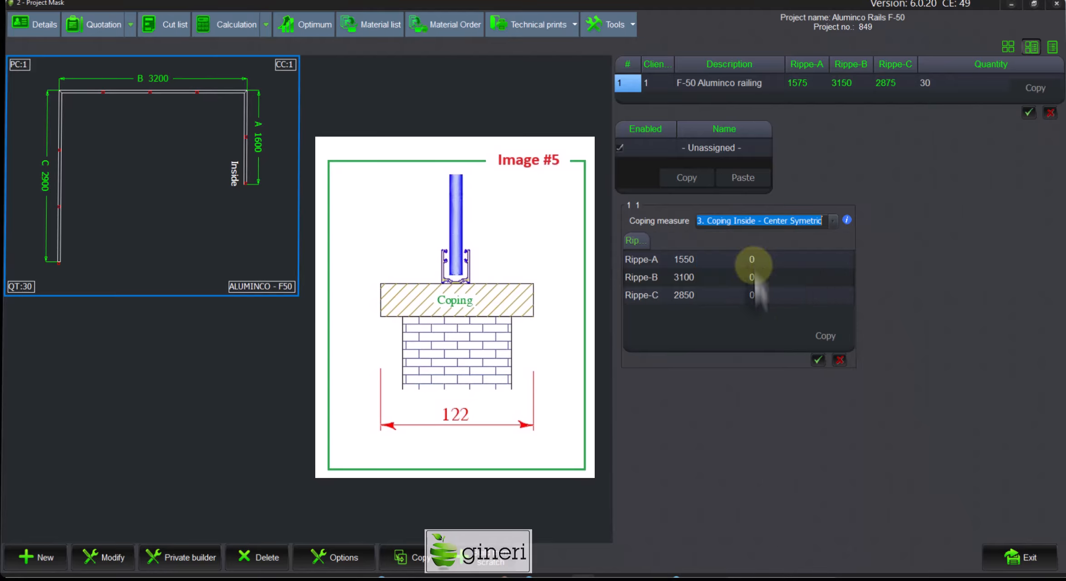
Set the coping width of Rippe-A, Rippe-B and Rippe-C to 122 and apply the coping measures.
{"action": "mouse_move", "coordinate": [805, 239]}
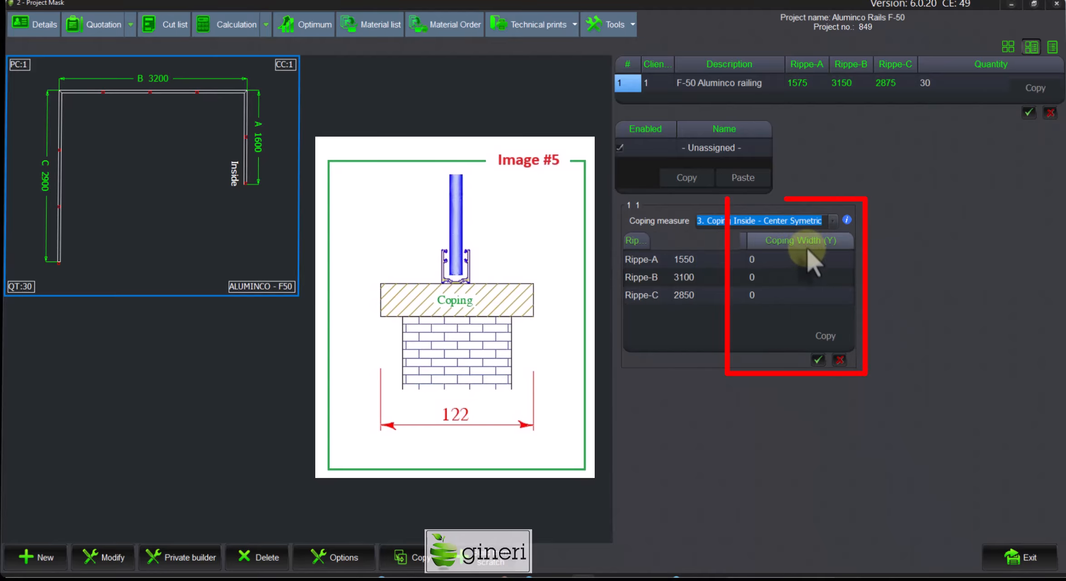
{"action": "left_click", "coordinate": [782, 260]}
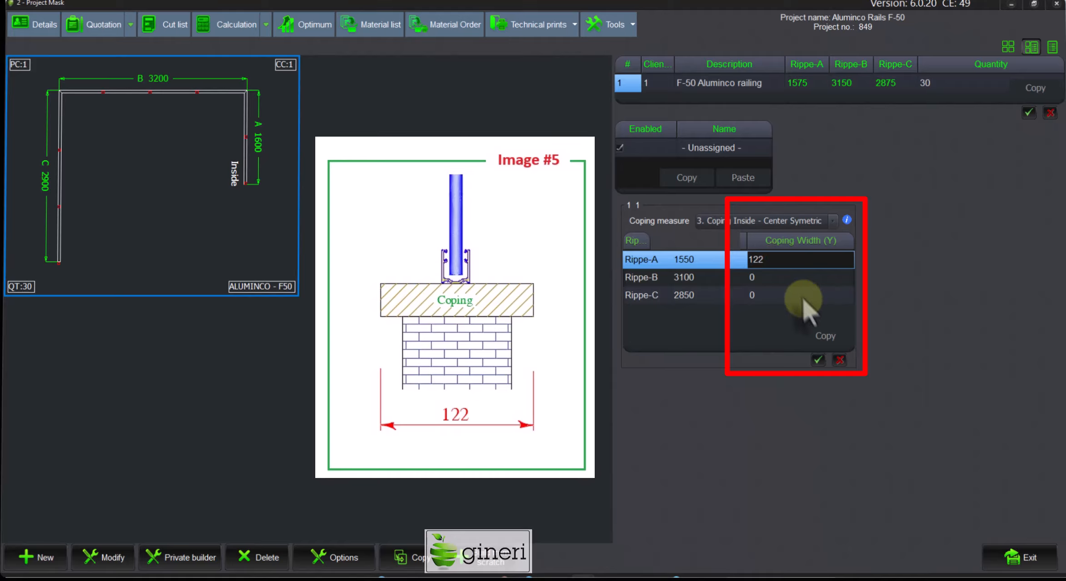
{"action": "left_click", "coordinate": [798, 284]}
{"action": "type", "text": "122"}
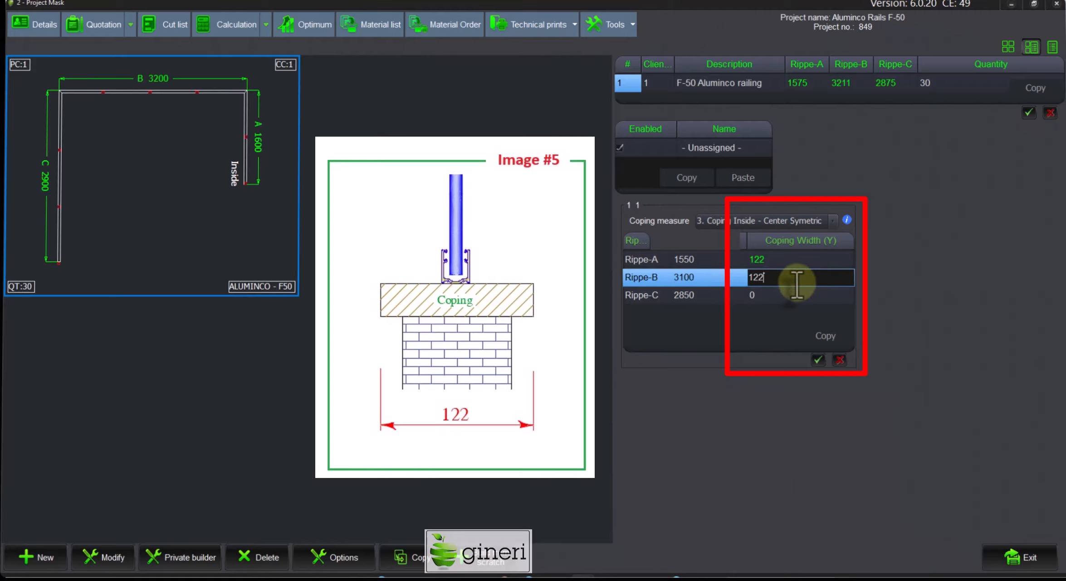
{"action": "left_click", "coordinate": [780, 297]}
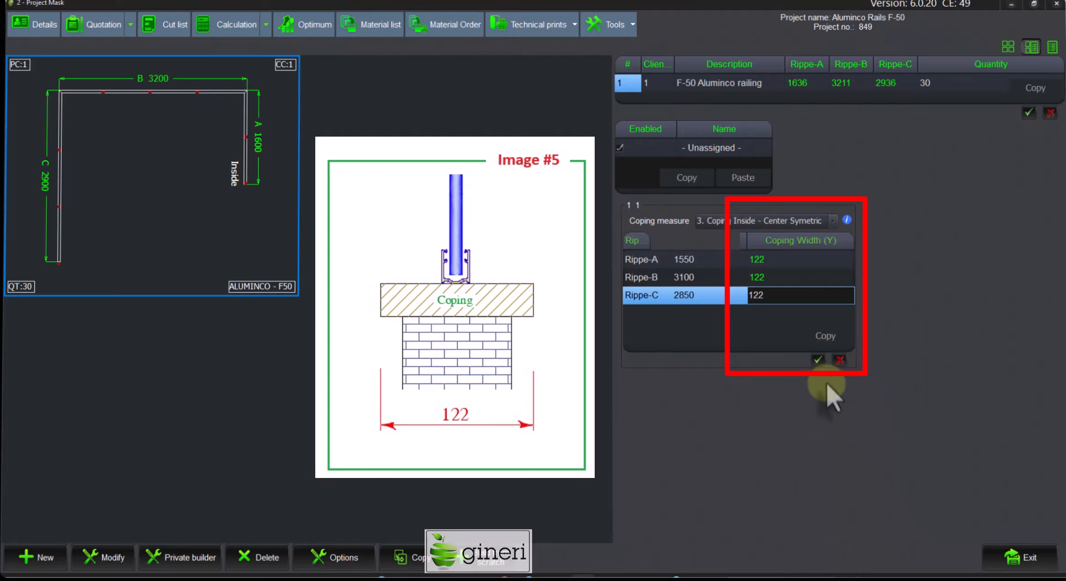
{"action": "left_click", "coordinate": [818, 360]}
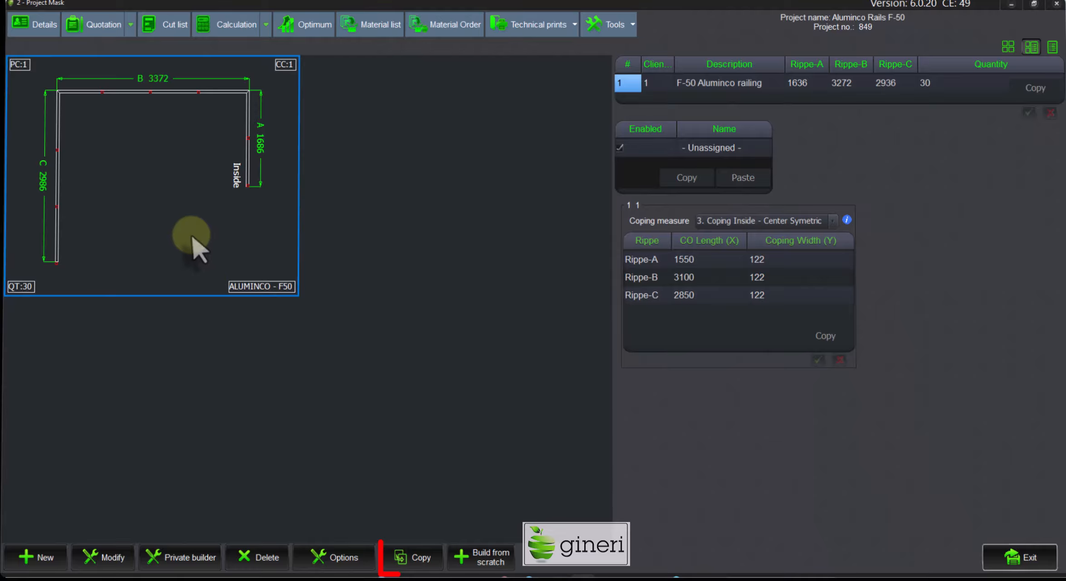
Copy the railing item, set the two client codes to Apt-3 and Apt-5, give the copy a quantity of 30 and apply.
{"action": "left_click", "coordinate": [411, 556]}
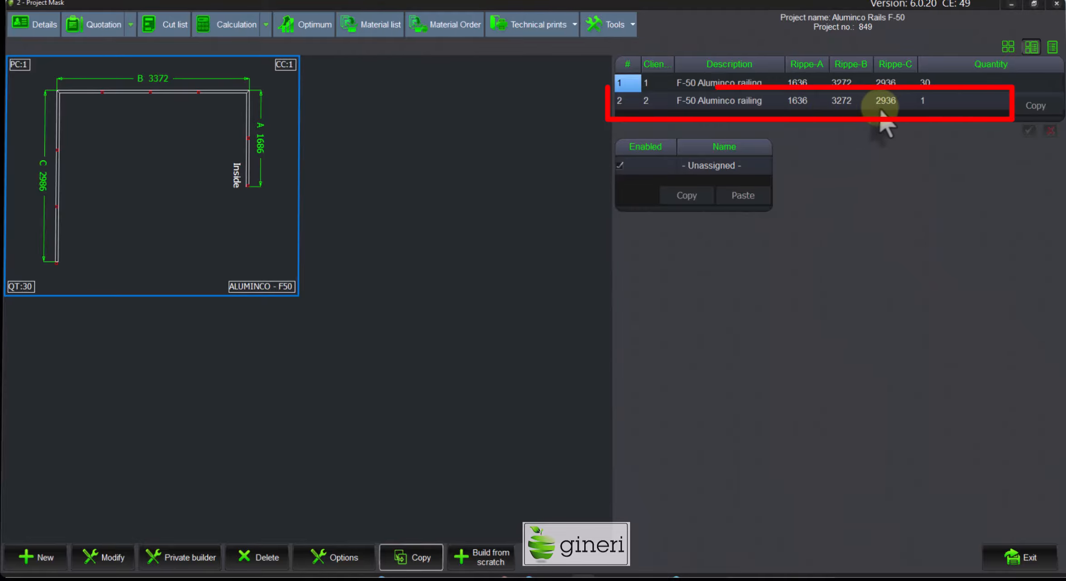
{"action": "left_click", "coordinate": [648, 100]}
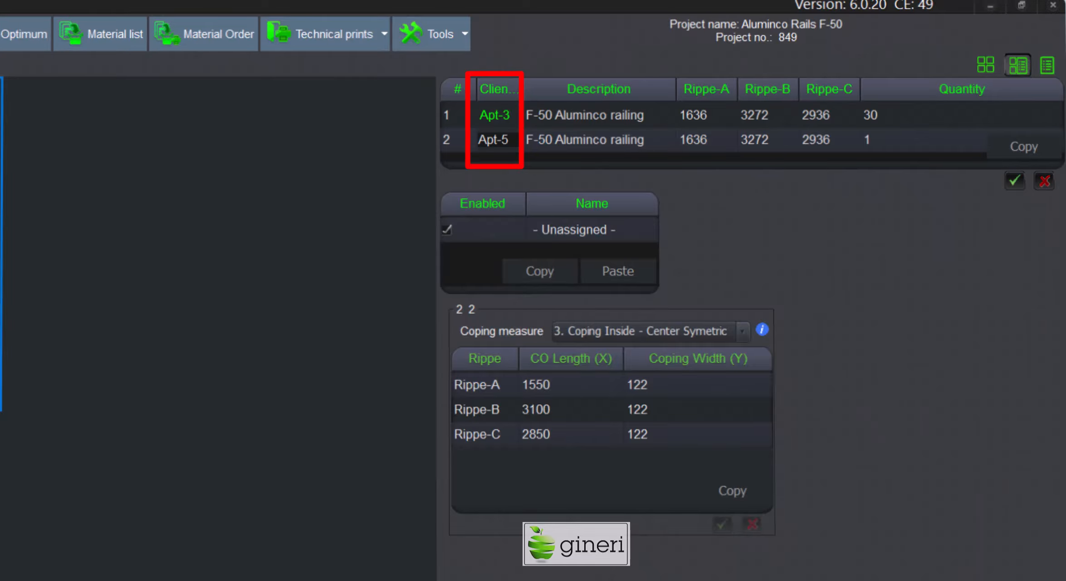
{"action": "left_click", "coordinate": [883, 145]}
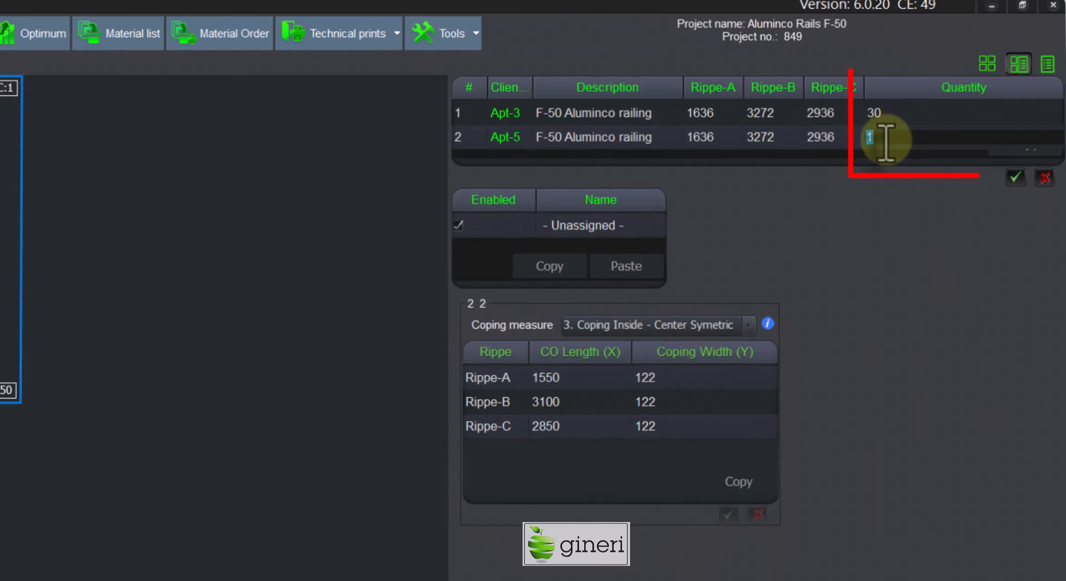
{"action": "left_click", "coordinate": [1016, 178]}
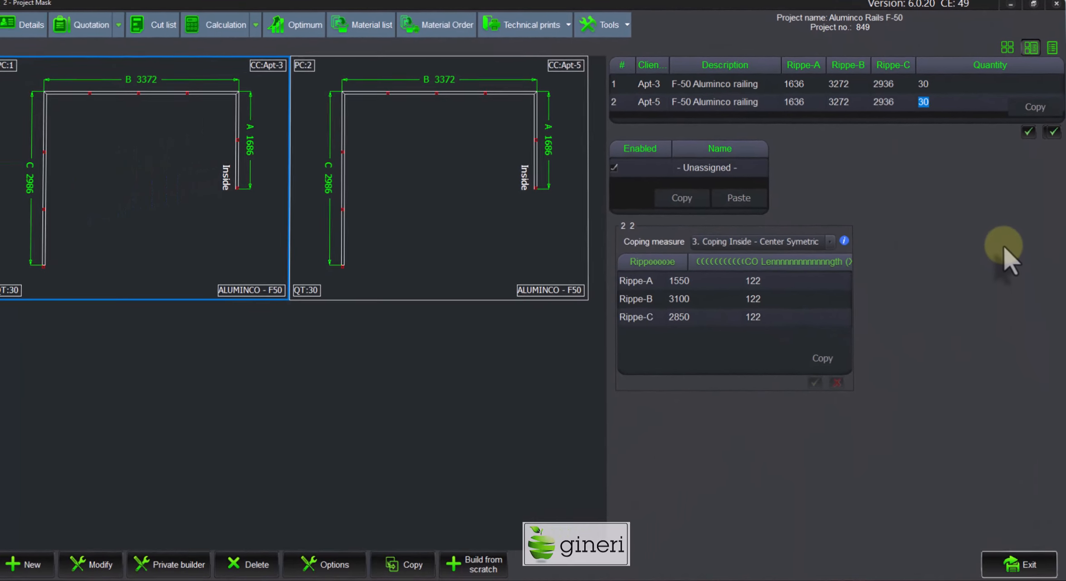
Set the coping lengths of railing Apt-5 to 1620 for Rippe-A, 3210 for Rippe-B and 2750 for Rippe-C.
{"action": "left_click", "coordinate": [895, 104]}
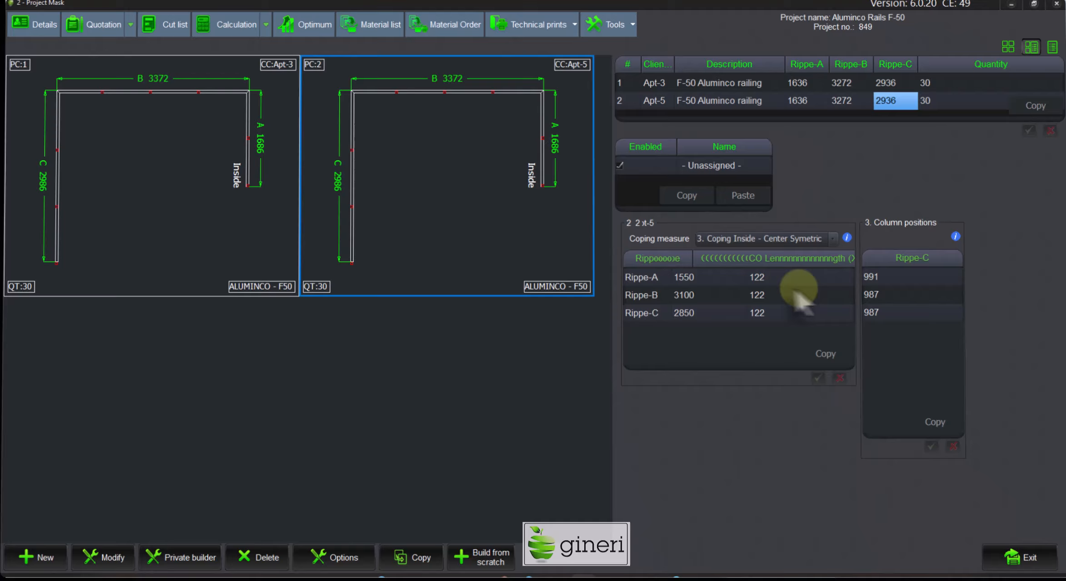
{"action": "left_click", "coordinate": [705, 277]}
{"action": "type", "text": "1"}
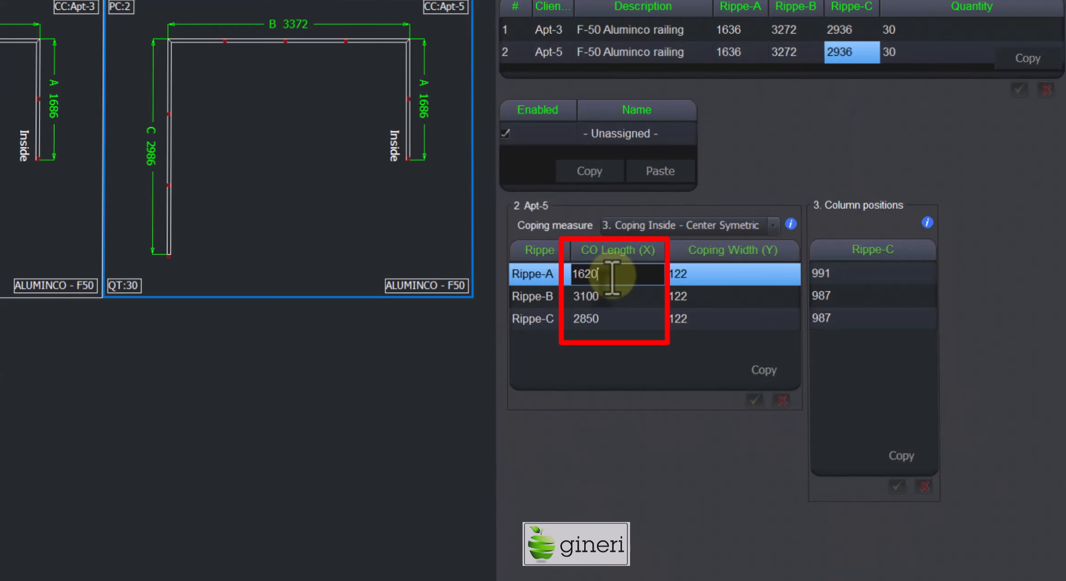
{"action": "key", "text": "Return"}
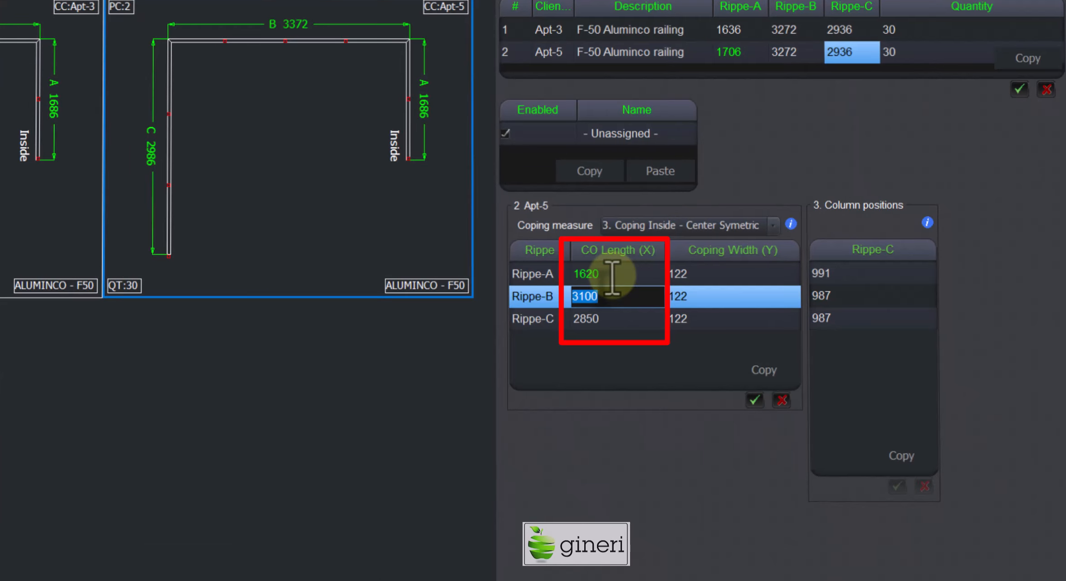
{"action": "key", "text": "Return"}
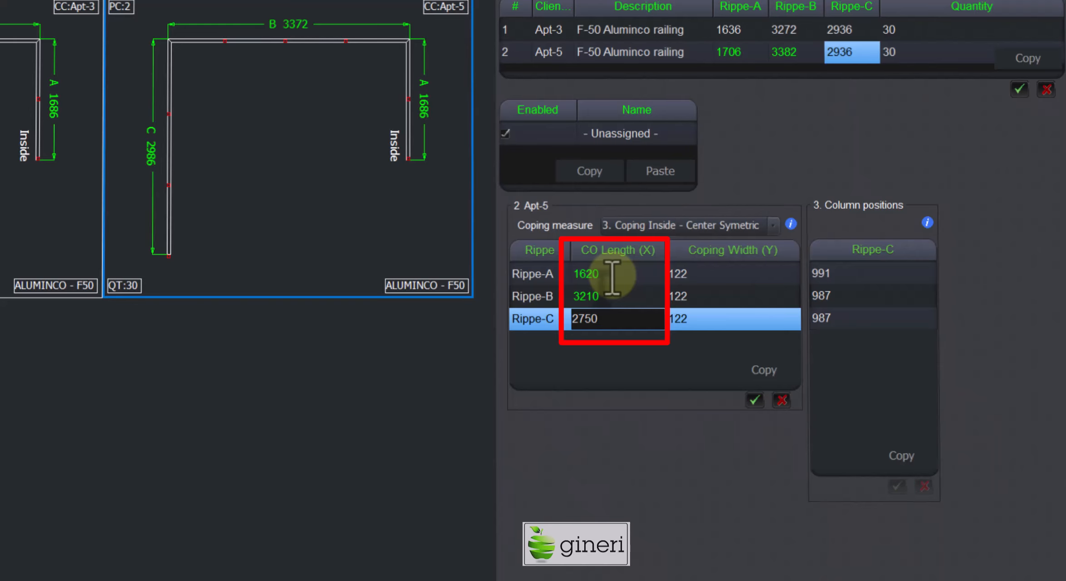
{"action": "type", "text": "2750"}
{"action": "key", "text": "Return"}
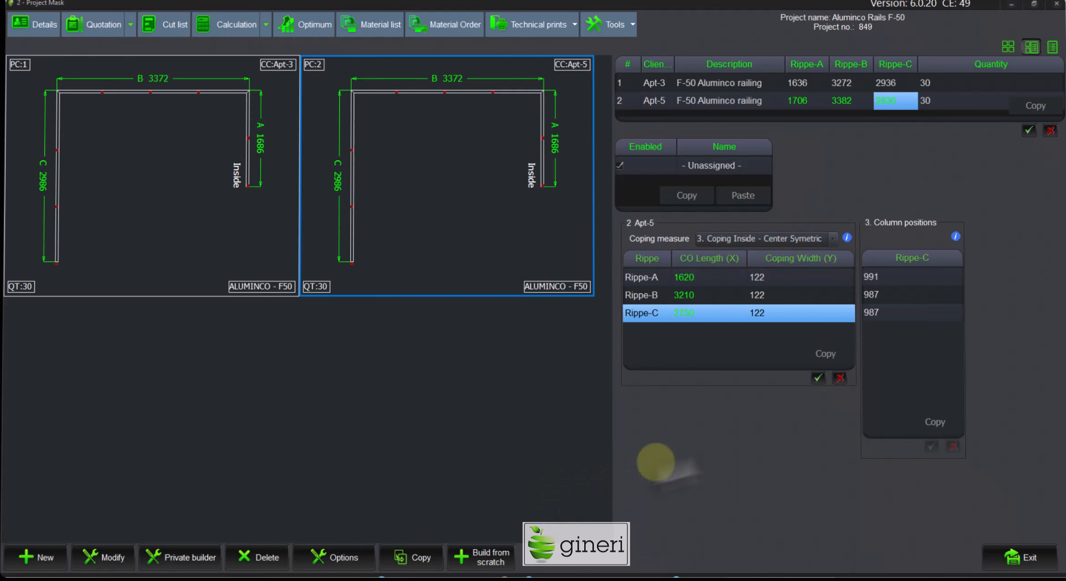
Copy railing Apt-5 and give the new item client code Apt-8 and a quantity of 30.
{"action": "left_click", "coordinate": [410, 557]}
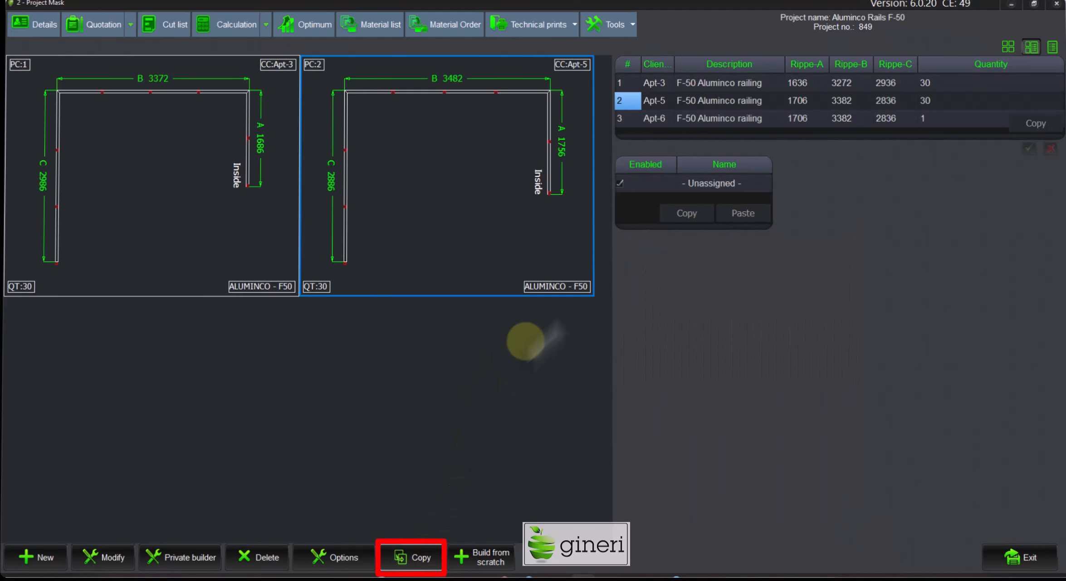
{"action": "double_click", "coordinate": [653, 119]}
{"action": "left_click_drag", "start_coordinate": [658, 120], "coordinate": [664, 120]}
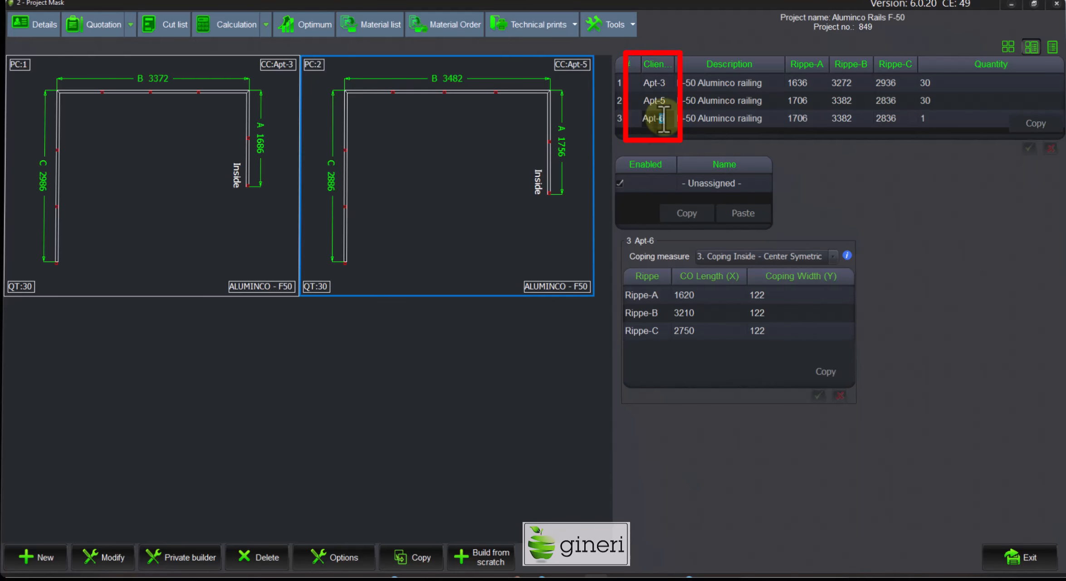
{"action": "type", "text": "8"}
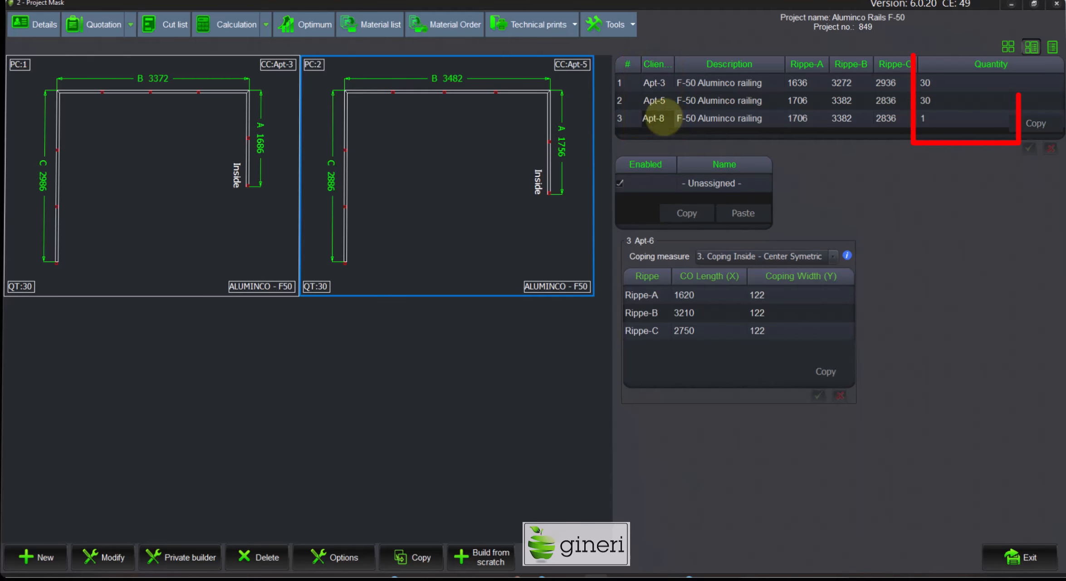
{"action": "double_click", "coordinate": [928, 119]}
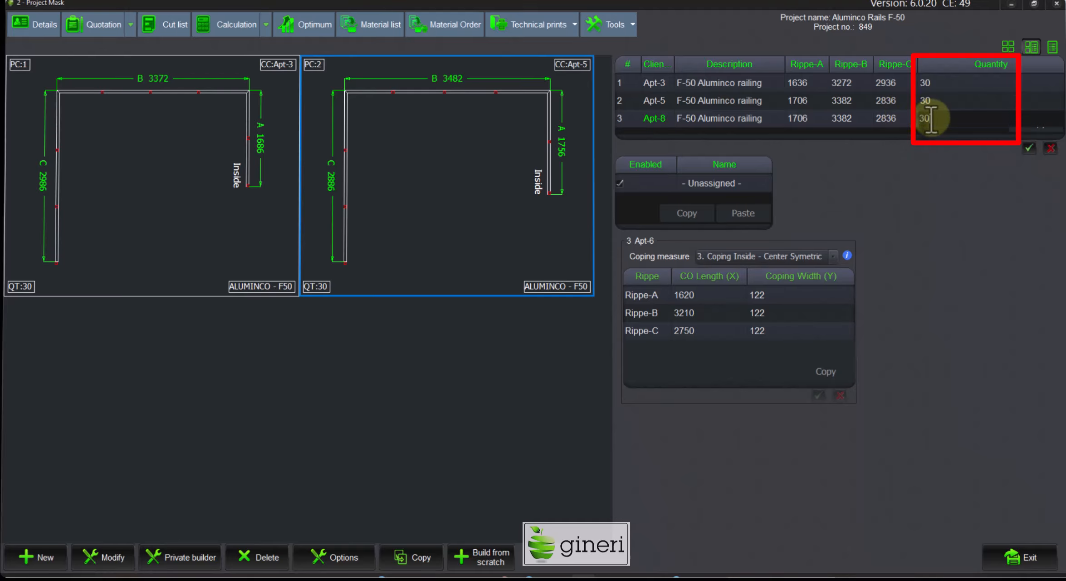
Set the coping lengths of railing Apt-8 to 1730 for Rippe-A, 3320 for Rippe-B and 2940 for Rippe-C, and apply them.
{"action": "double_click", "coordinate": [715, 297]}
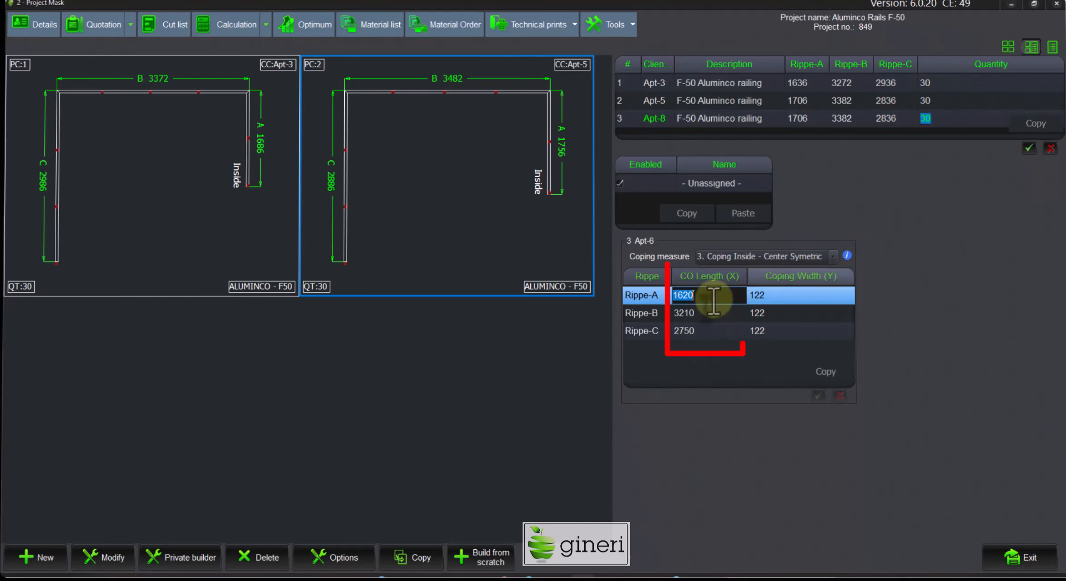
{"action": "key", "text": "Return"}
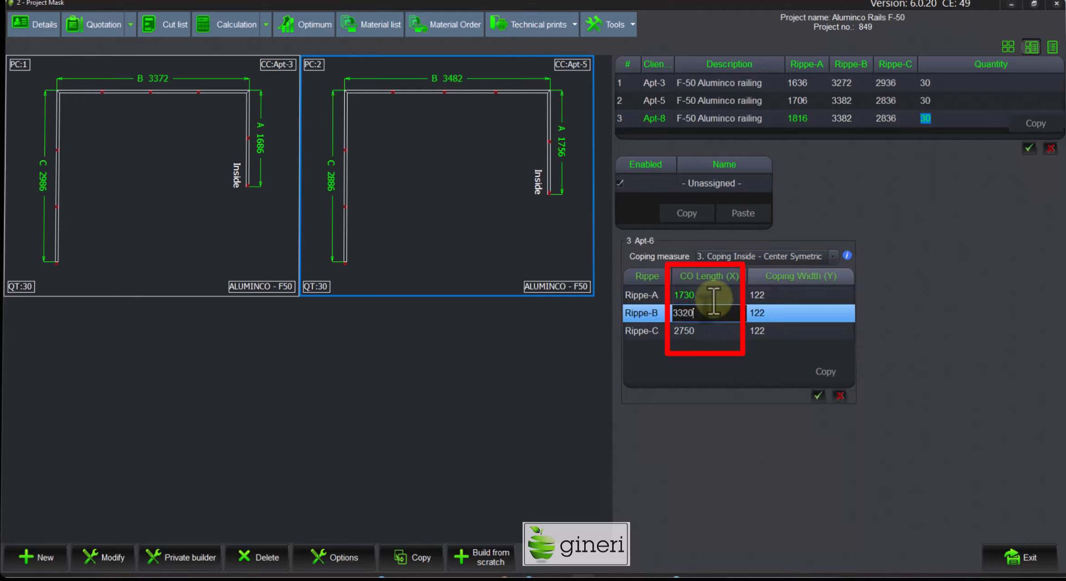
{"action": "type", "text": "3320"}
{"action": "key", "text": "Return"}
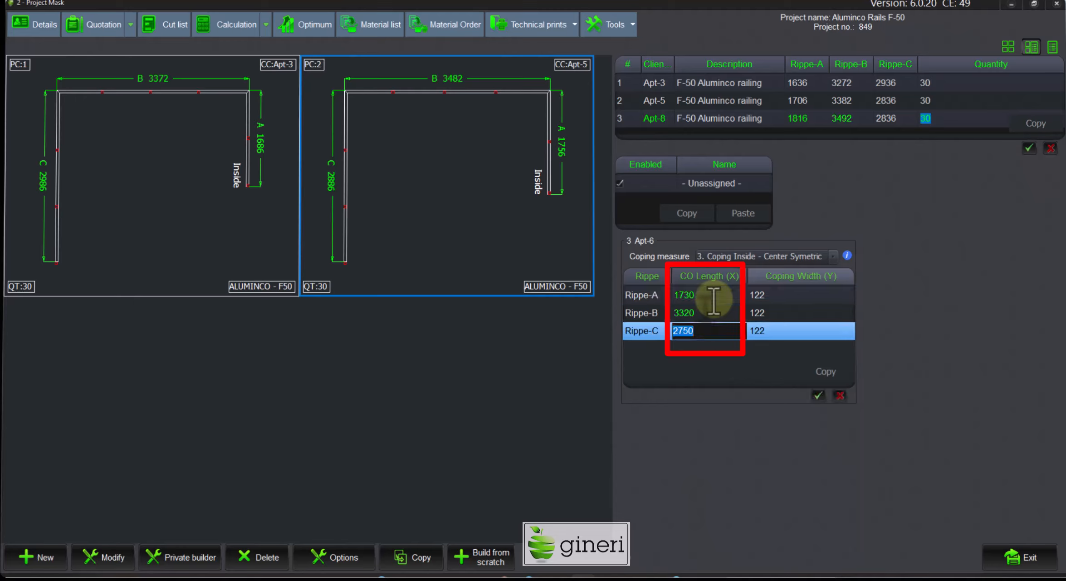
{"action": "type", "text": "2940"}
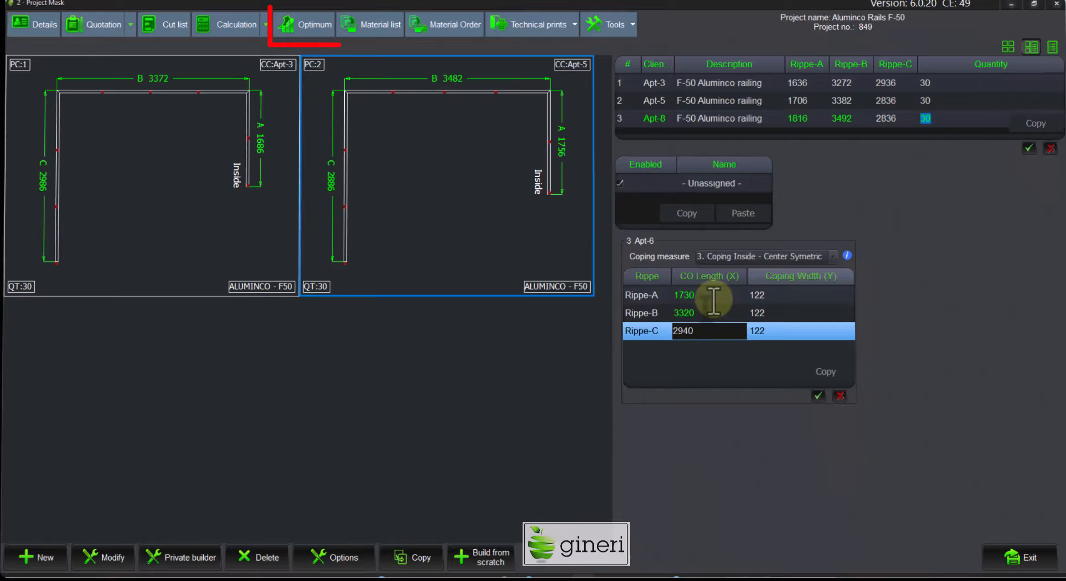
{"action": "left_click", "coordinate": [819, 395]}
Open the project's bar optimization and optimize handrail profile F50-200 using only the 6000 bar length.
{"action": "left_click", "coordinate": [305, 27]}
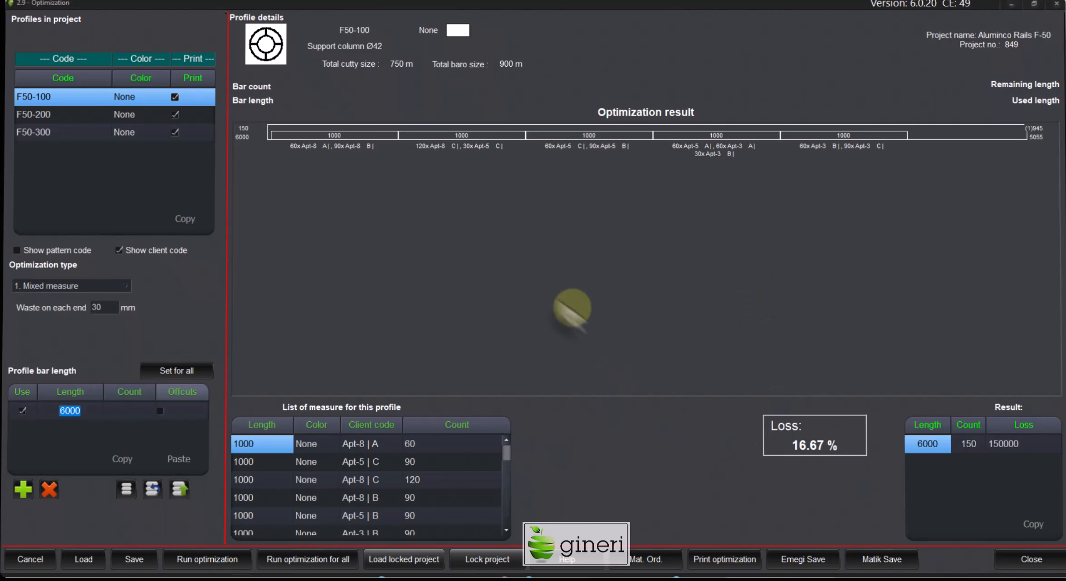
{"action": "left_click", "coordinate": [68, 113]}
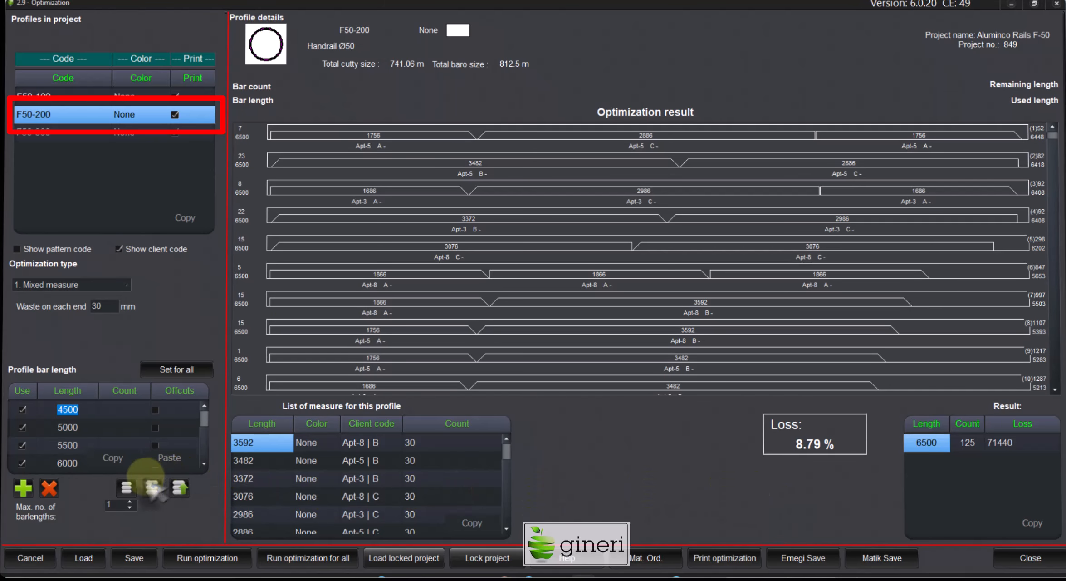
{"action": "left_click", "coordinate": [48, 489]}
{"action": "left_click", "coordinate": [198, 565]}
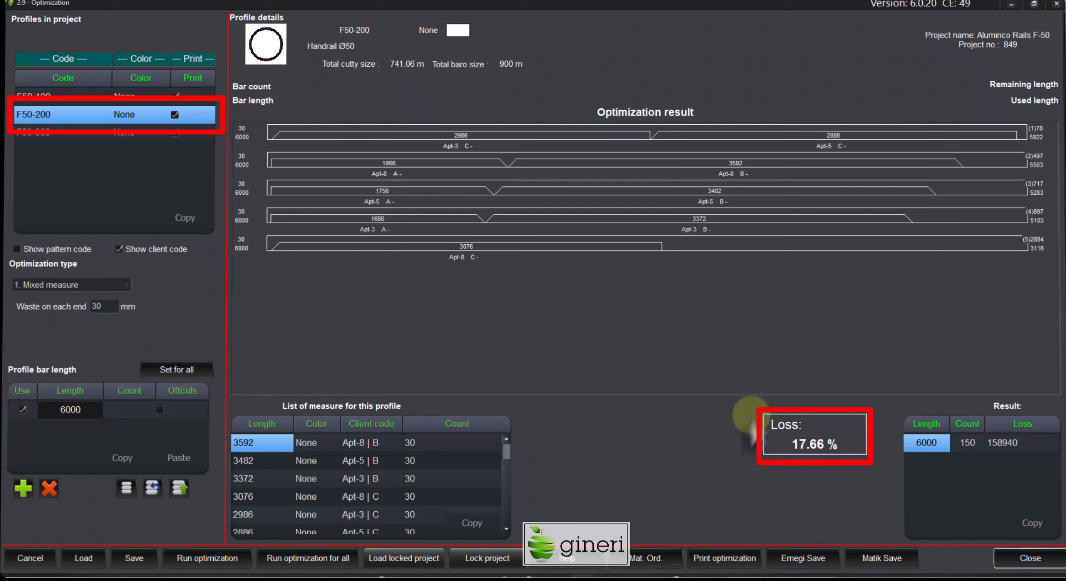
Restore the standard bar lengths for profile F50-200, allow a maximum of 2 bar lengths and rerun its optimization.
{"action": "left_click", "coordinate": [158, 504]}
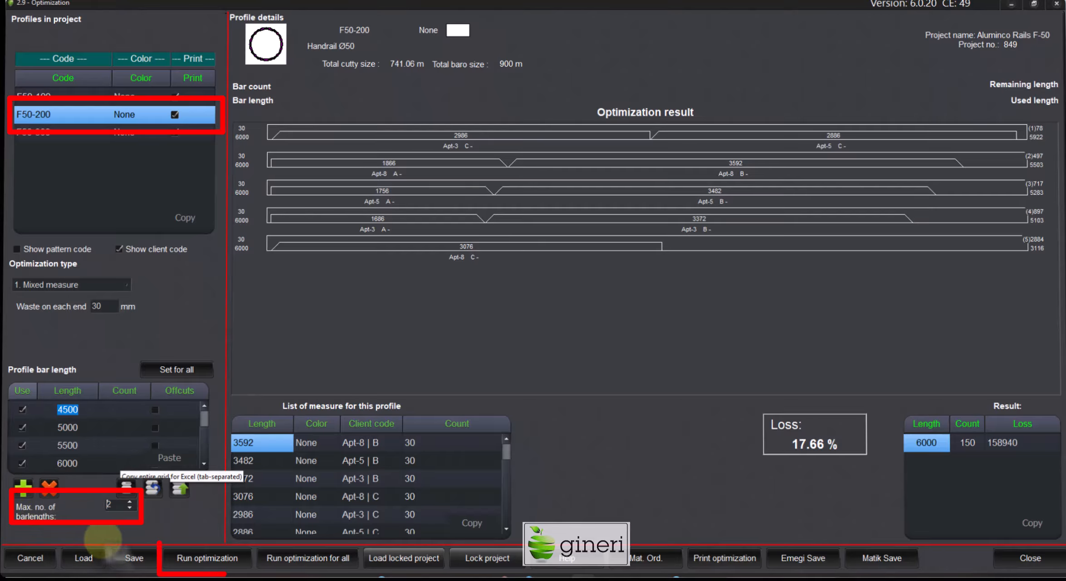
{"action": "left_click", "coordinate": [205, 550]}
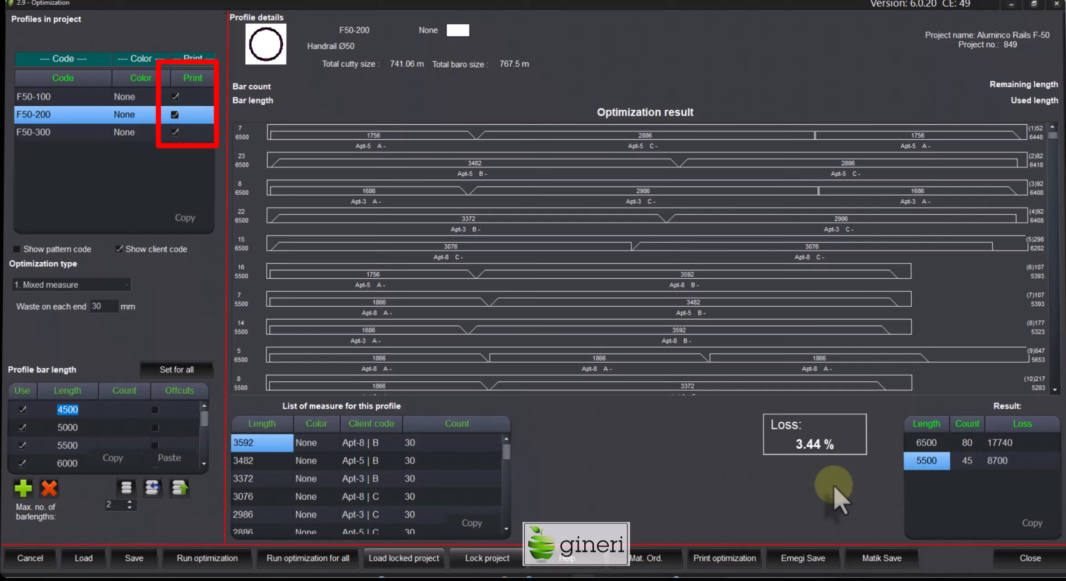
Exclude profiles F50-100 and F50-300 from printing and open the optimization print preview for F50-200.
{"action": "left_click", "coordinate": [175, 96]}
{"action": "left_click", "coordinate": [174, 132]}
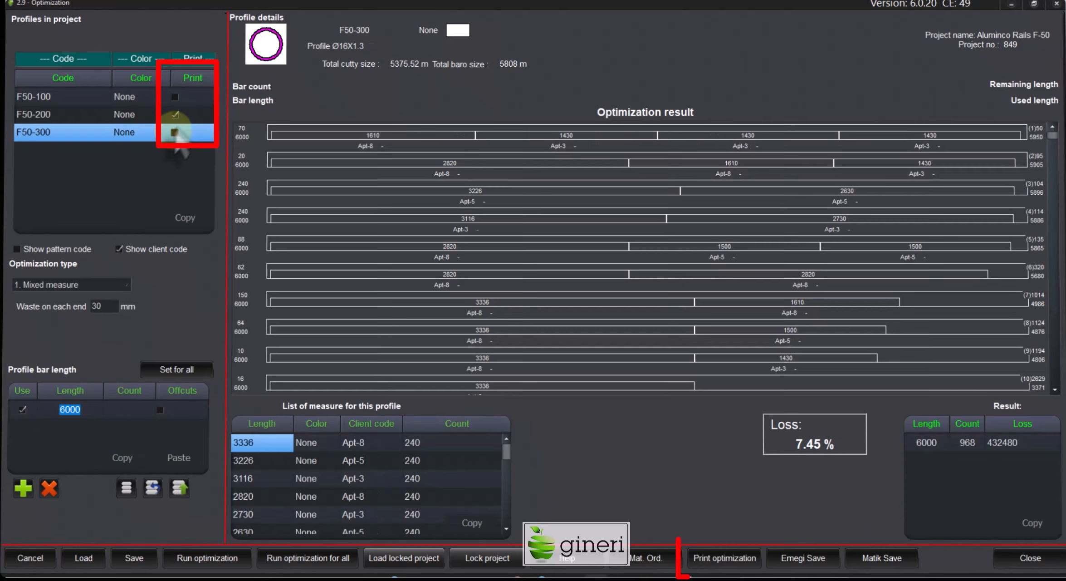
{"action": "left_click", "coordinate": [738, 559]}
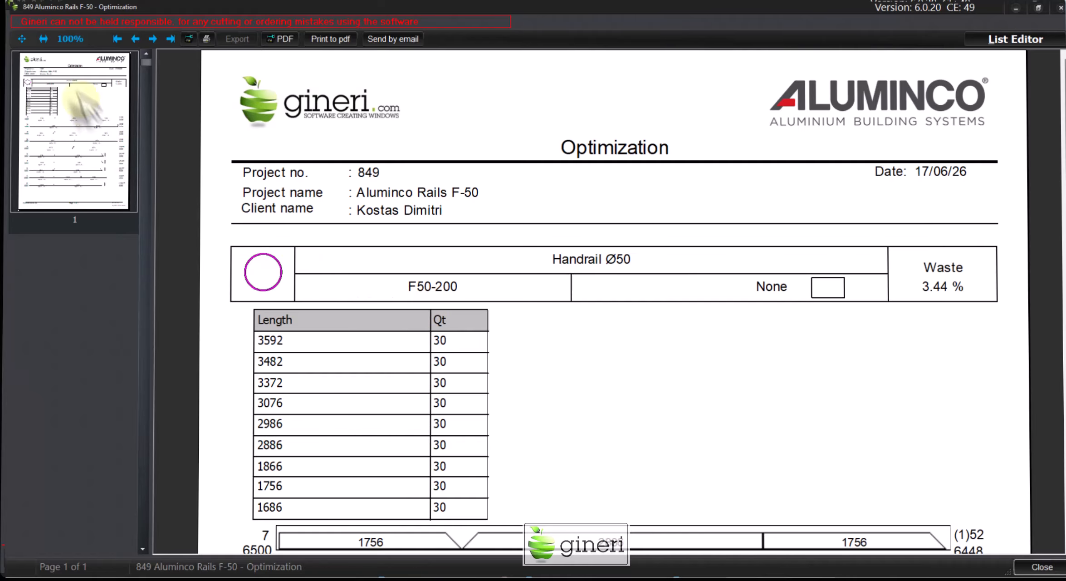
Review the handrail Ø50 optimization report as a full page and at page width, and return to the project.
{"action": "left_click", "coordinate": [22, 39]}
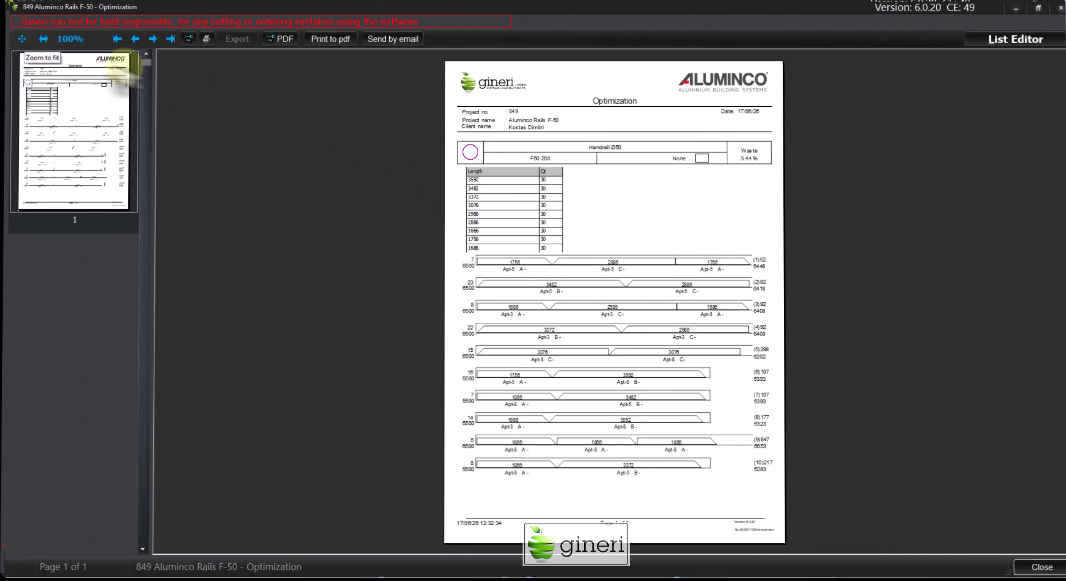
{"action": "left_click", "coordinate": [44, 39]}
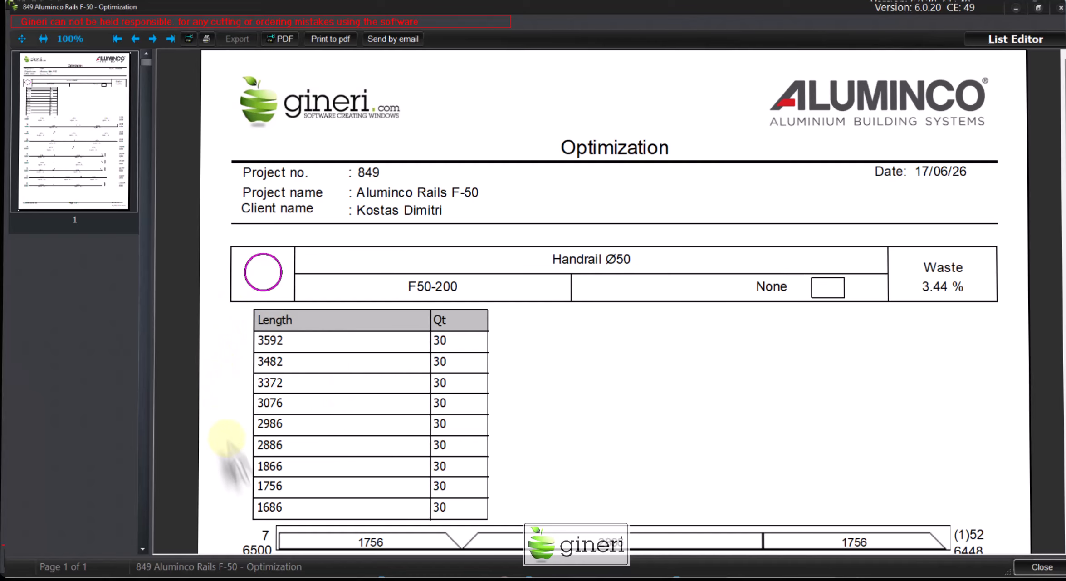
{"action": "scroll", "coordinate": [537, 356], "scroll_direction": "down", "scroll_amount": 3}
{"action": "scroll", "coordinate": [543, 376], "scroll_direction": "down", "scroll_amount": 6}
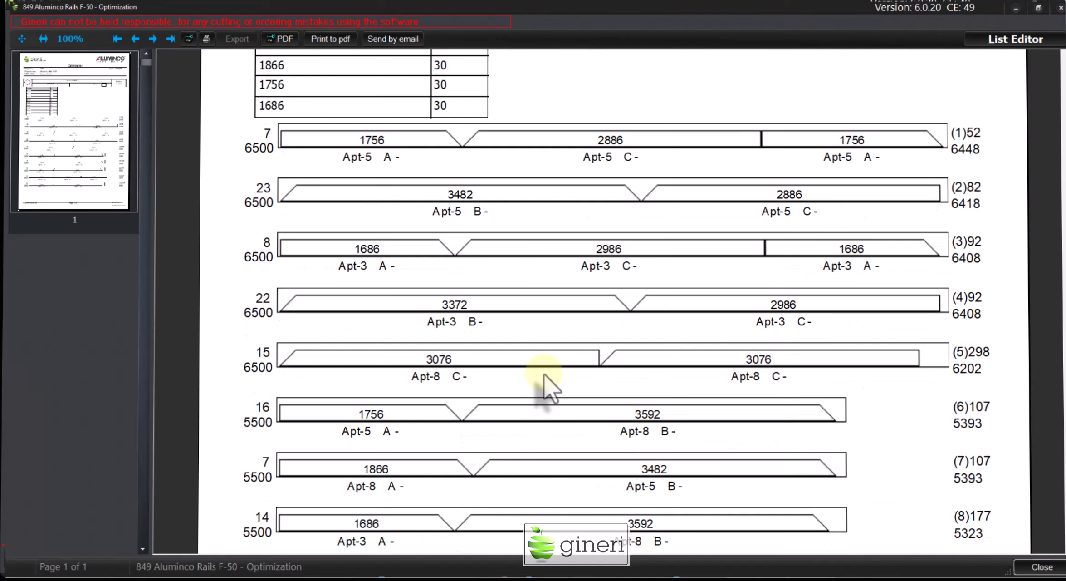
{"action": "left_click", "coordinate": [1040, 567]}
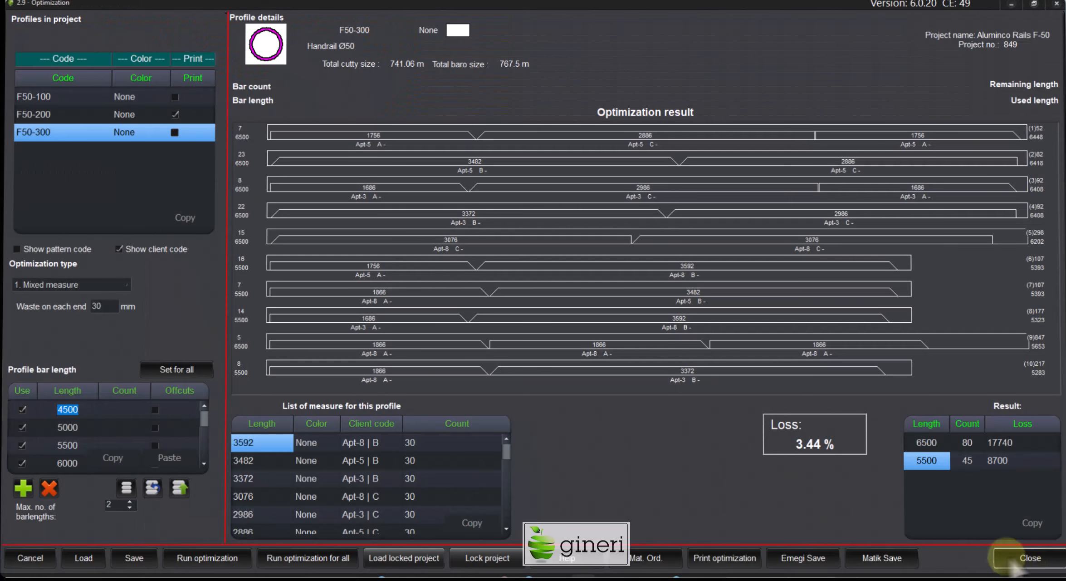
{"action": "left_click", "coordinate": [1031, 557]}
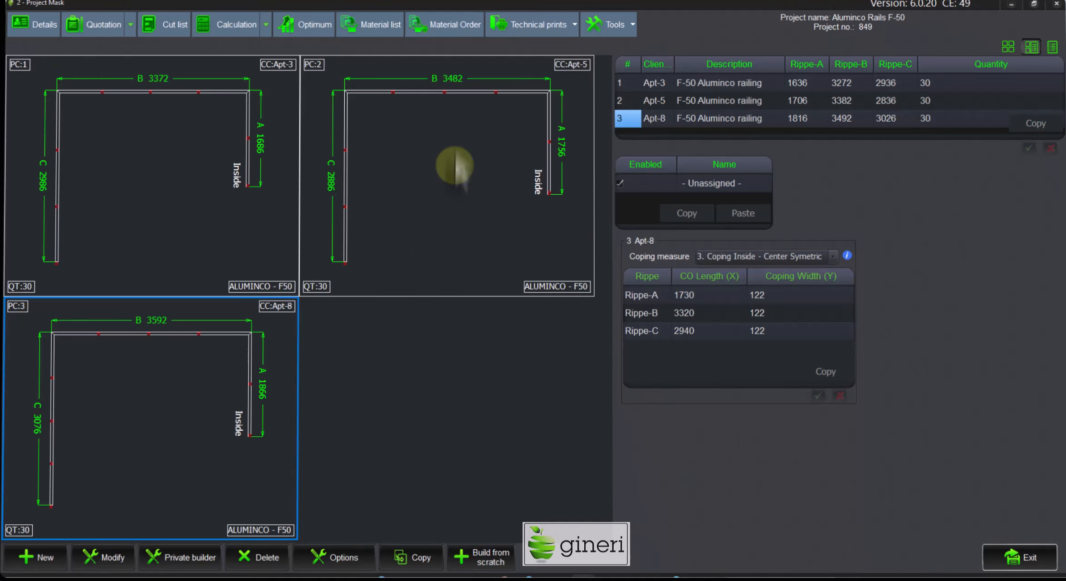
Preview the material order for suppliers General, Aluminco and Klil, examine its accessories, profile bar lengths and quantities, and close it.
{"action": "left_click", "coordinate": [458, 27]}
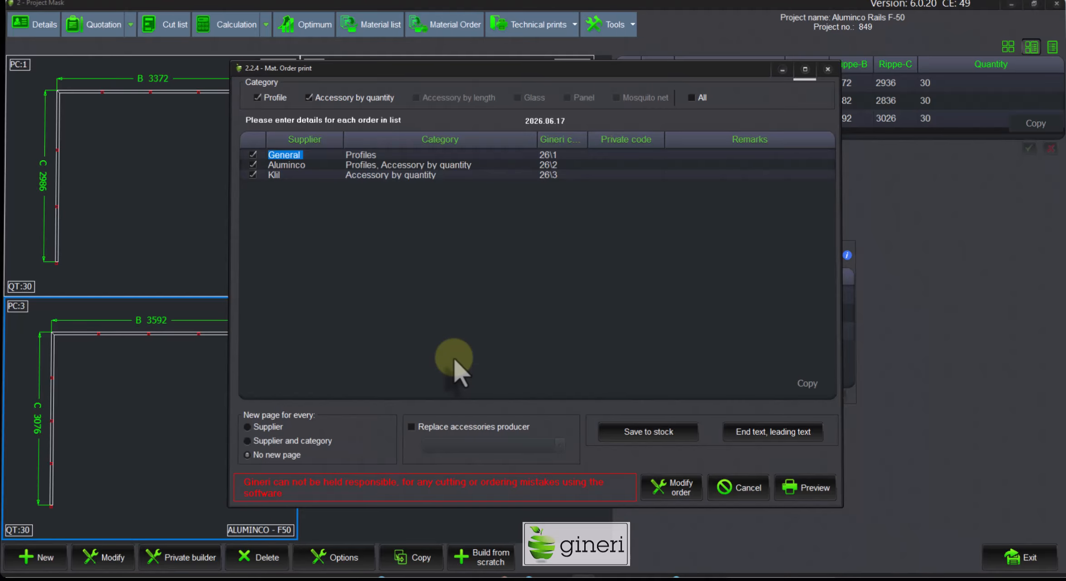
{"action": "left_click", "coordinate": [812, 493]}
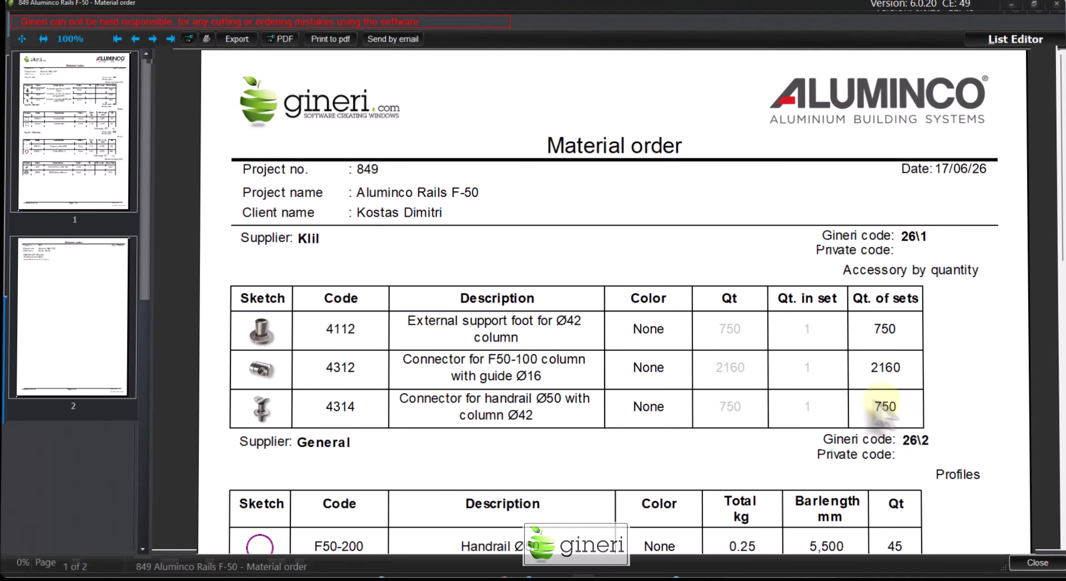
{"action": "scroll", "coordinate": [839, 395], "scroll_direction": "down", "scroll_amount": 10}
{"action": "scroll", "coordinate": [857, 415], "scroll_direction": "down", "scroll_amount": 3}
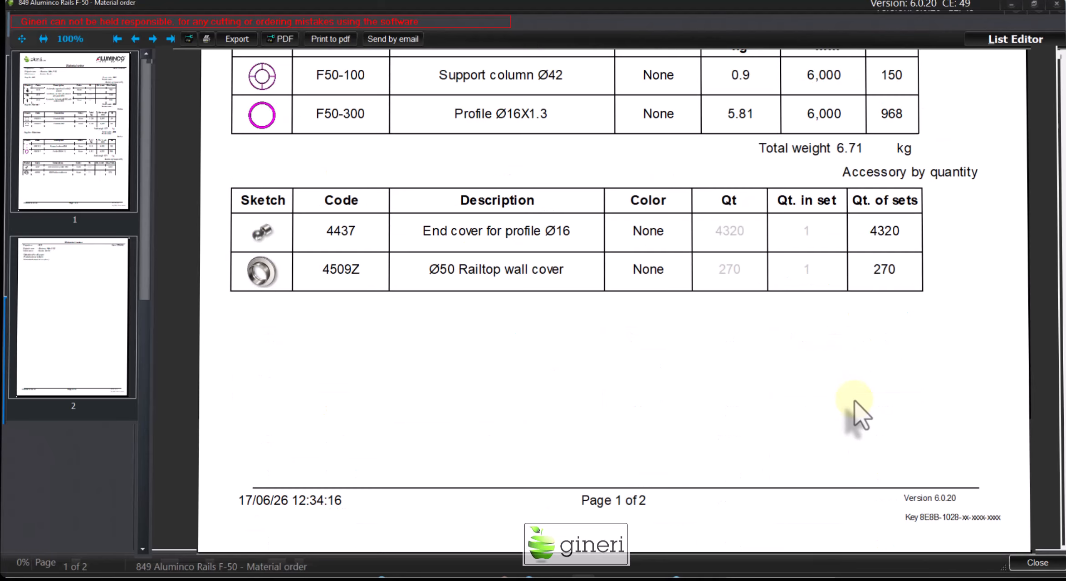
{"action": "scroll", "coordinate": [857, 406], "scroll_direction": "up", "scroll_amount": 13}
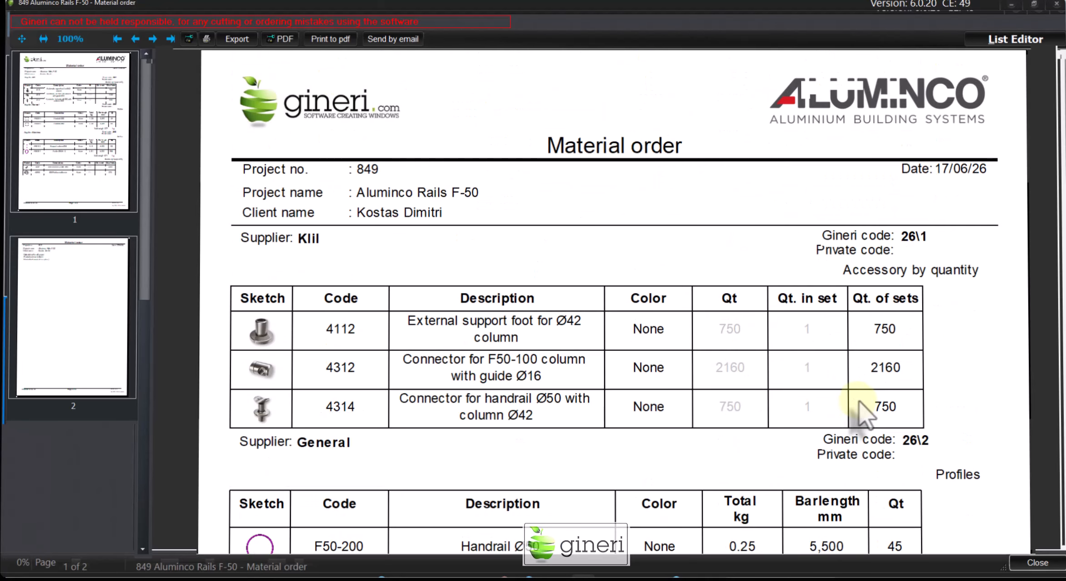
{"action": "left_click", "coordinate": [22, 39]}
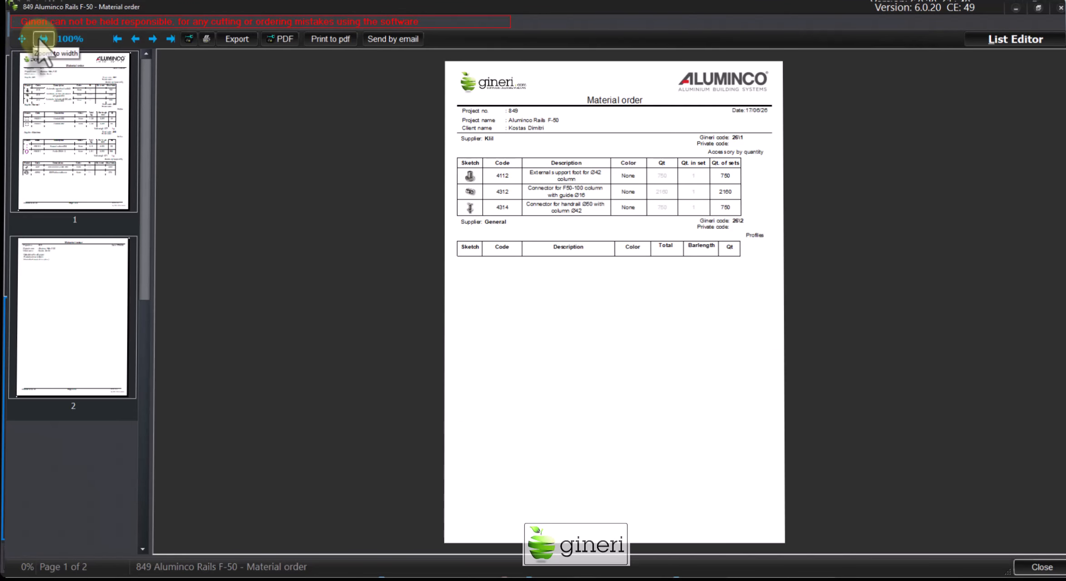
{"action": "left_click", "coordinate": [22, 39]}
{"action": "scroll", "coordinate": [399, 408], "scroll_direction": "down", "scroll_amount": 5}
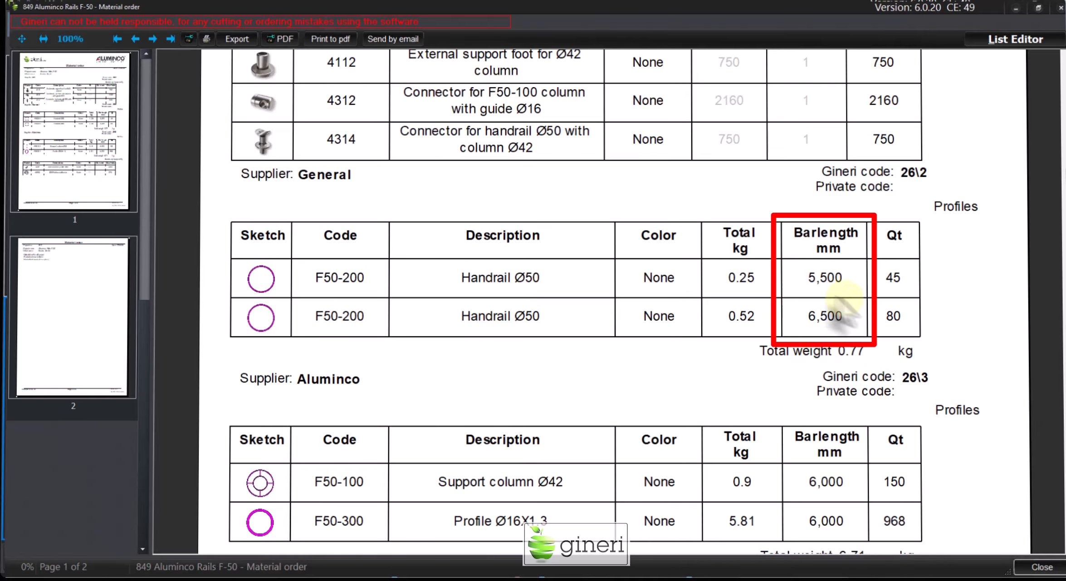
{"action": "left_click", "coordinate": [1033, 571]}
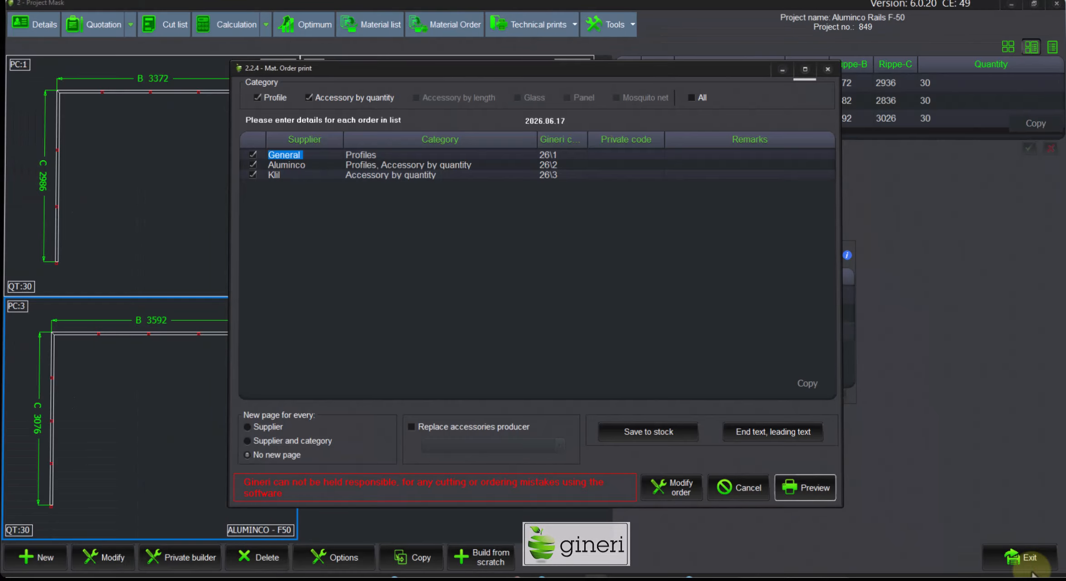
{"action": "left_click", "coordinate": [756, 496]}
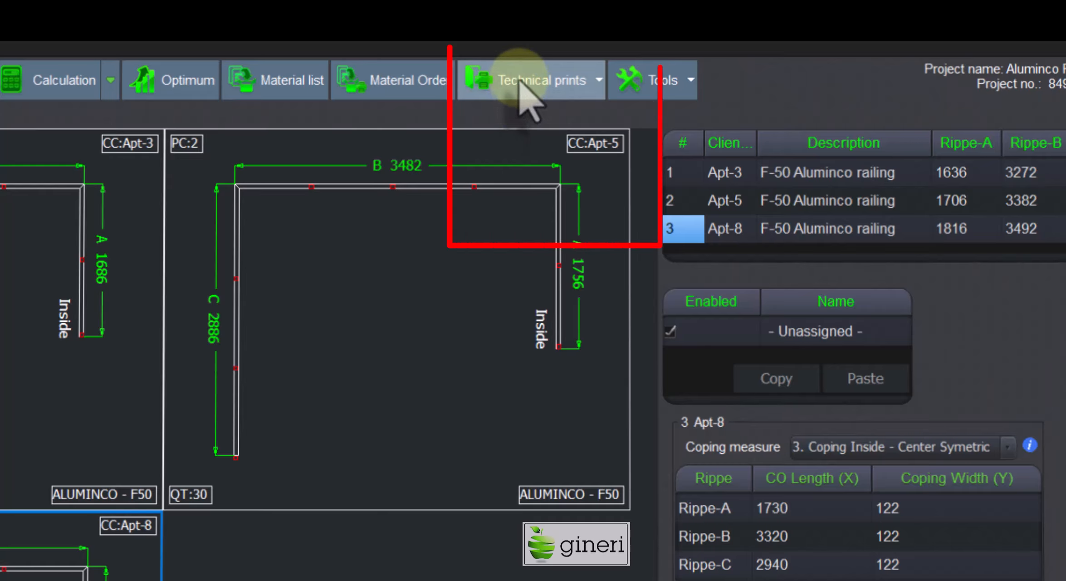
Open the Window list technical print, review the railing drawings on both pages, and close it.
{"action": "left_click", "coordinate": [519, 81]}
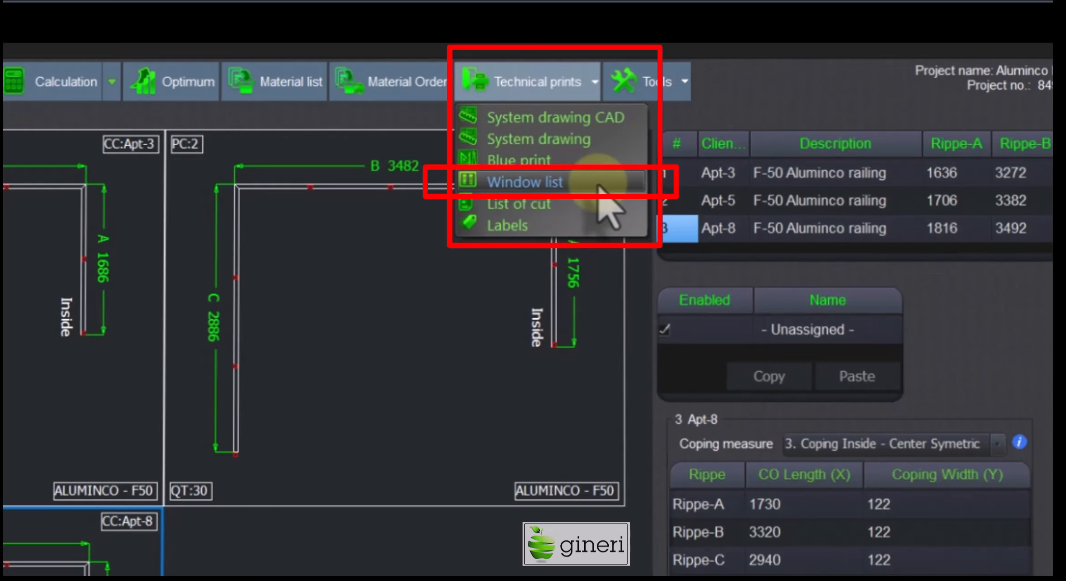
{"action": "left_click", "coordinate": [599, 186]}
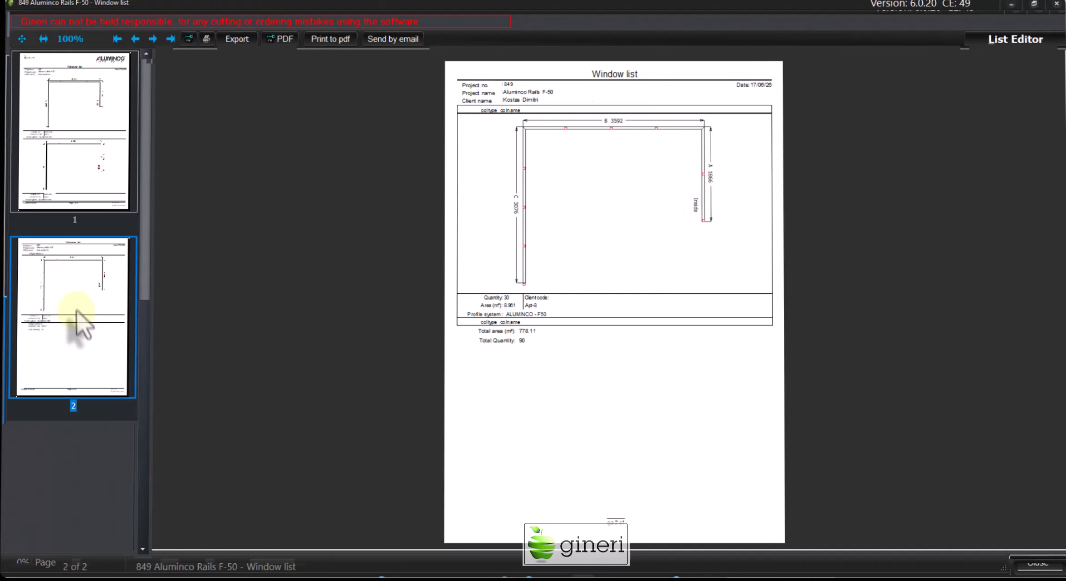
{"action": "left_click", "coordinate": [93, 149]}
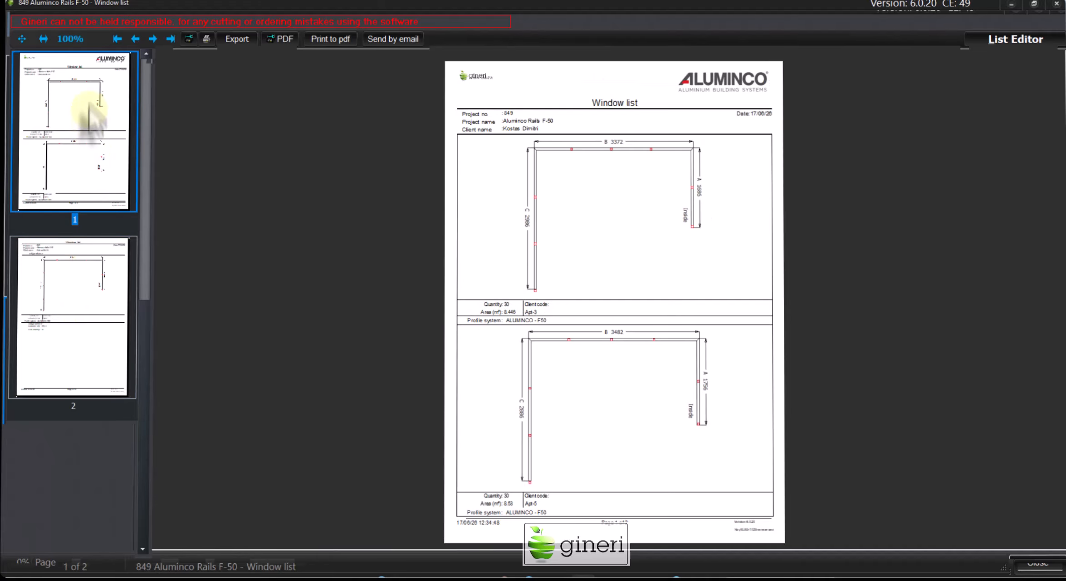
{"action": "left_click", "coordinate": [44, 40]}
{"action": "scroll", "coordinate": [490, 313], "scroll_direction": "down", "scroll_amount": 6}
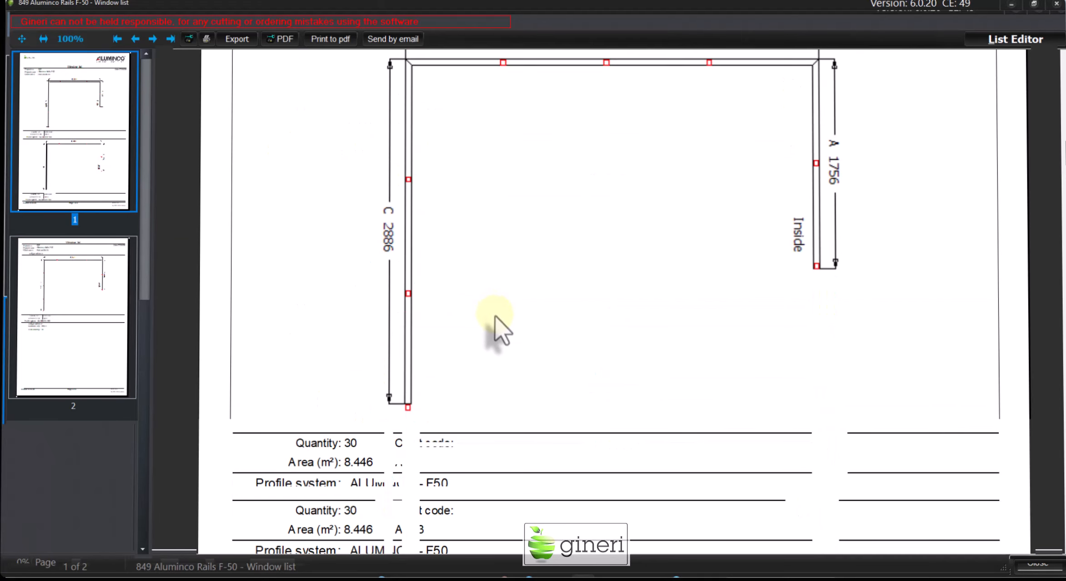
{"action": "left_click", "coordinate": [1043, 567]}
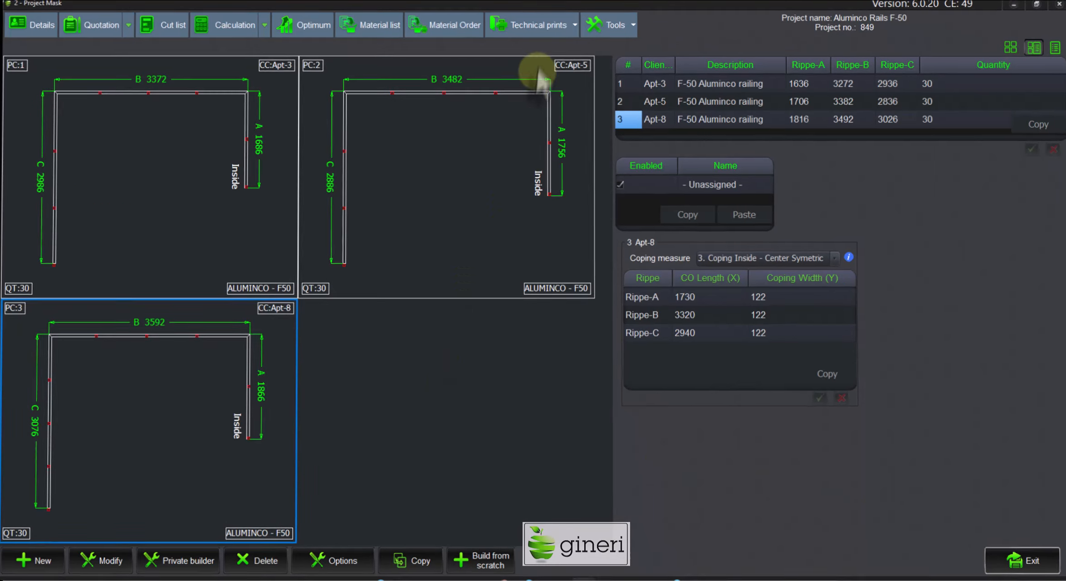
Preview the List of cut for profiles F50-100, F50-200 and F50-300, and examine its lengths, cut angles and client codes.
{"action": "left_click", "coordinate": [542, 28]}
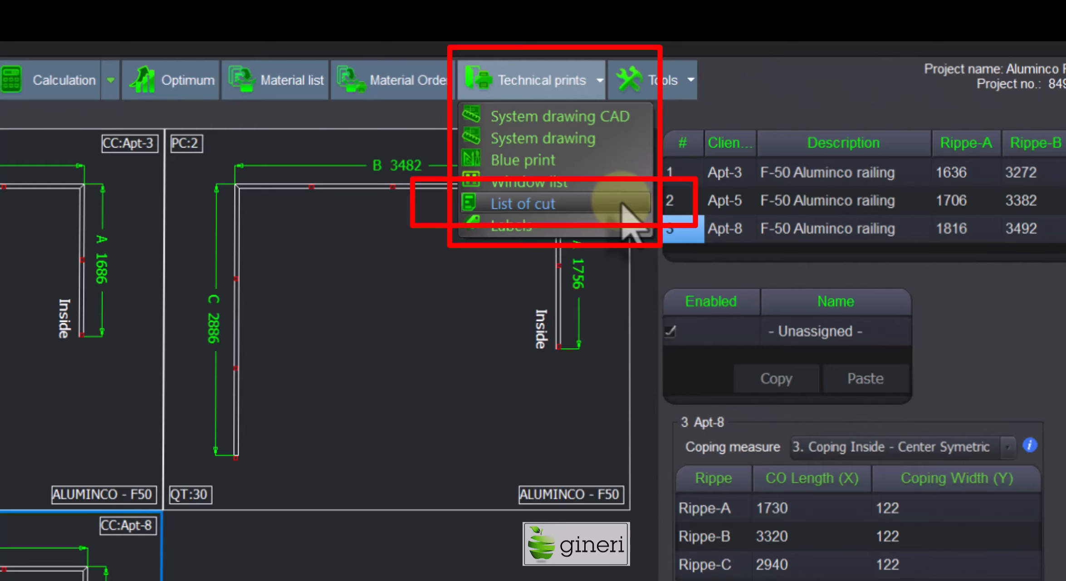
{"action": "left_click", "coordinate": [623, 203]}
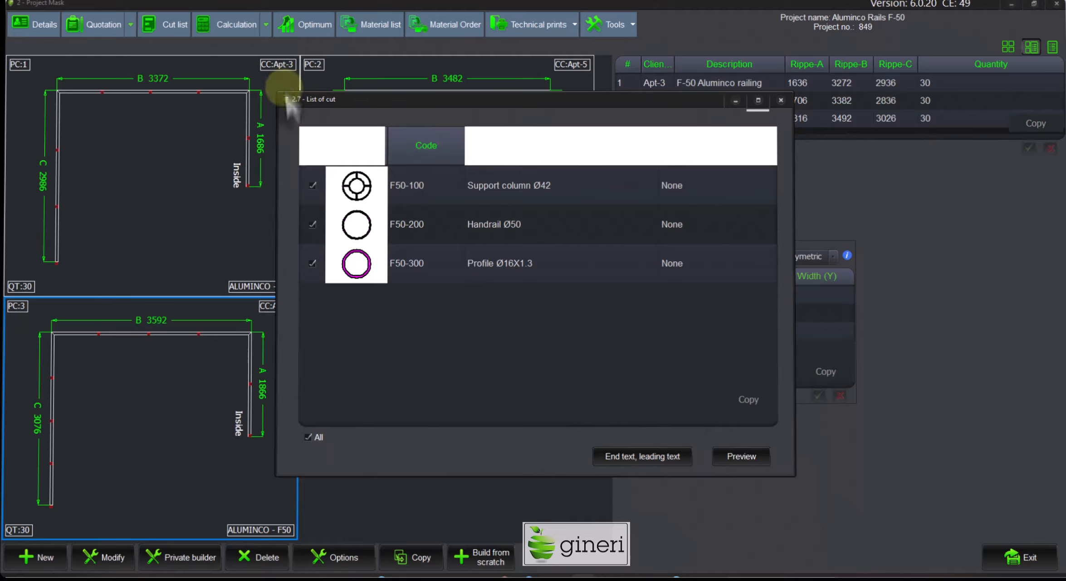
{"action": "left_click", "coordinate": [751, 454]}
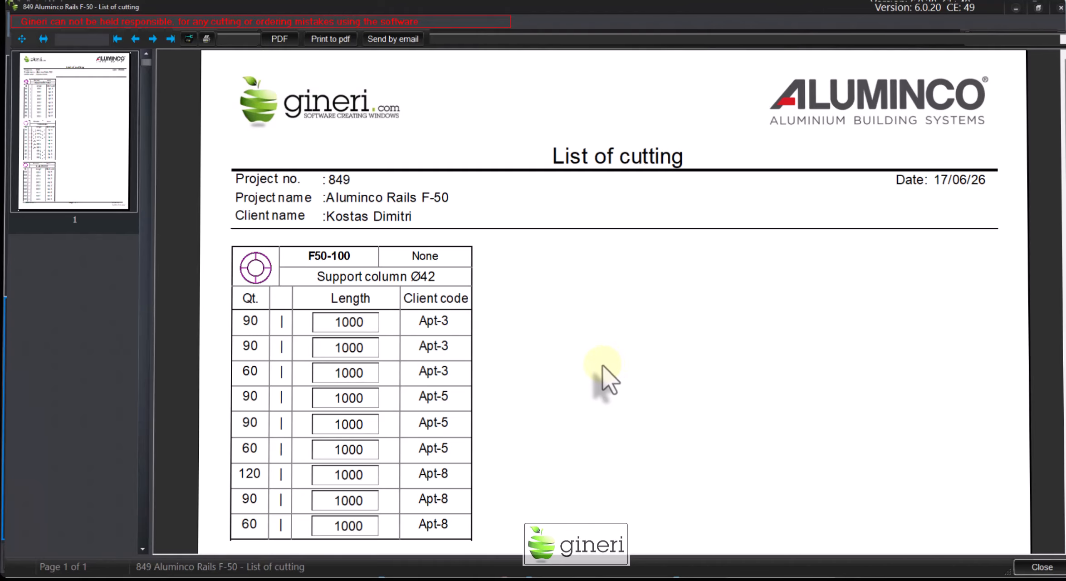
{"action": "scroll", "coordinate": [604, 377], "scroll_direction": "down", "scroll_amount": 3}
{"action": "scroll", "coordinate": [606, 370], "scroll_direction": "down", "scroll_amount": 6}
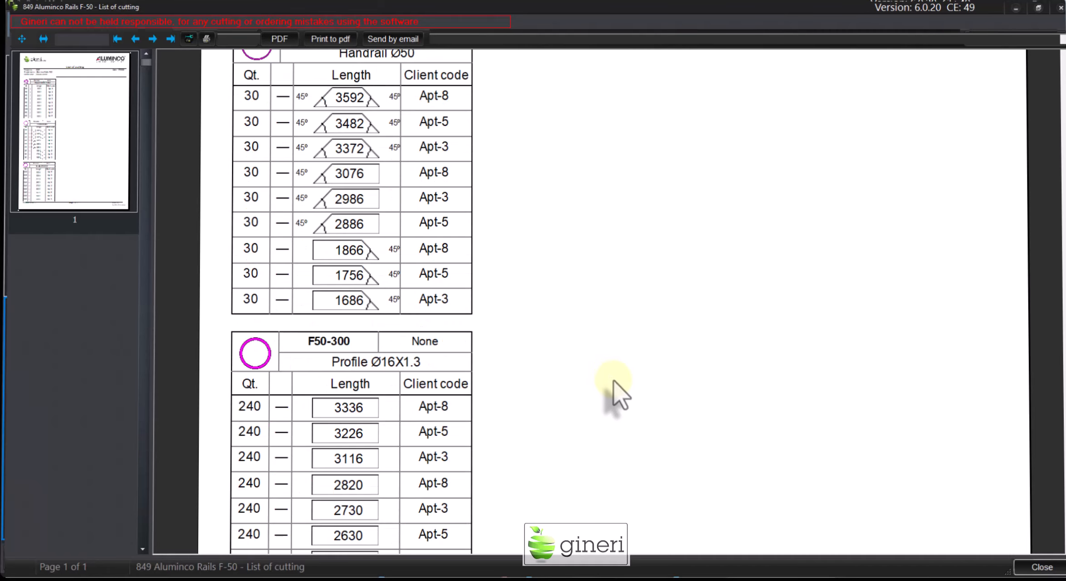
{"action": "scroll", "coordinate": [619, 385], "scroll_direction": "down", "scroll_amount": 2}
{"action": "scroll", "coordinate": [619, 400], "scroll_direction": "up", "scroll_amount": 12}
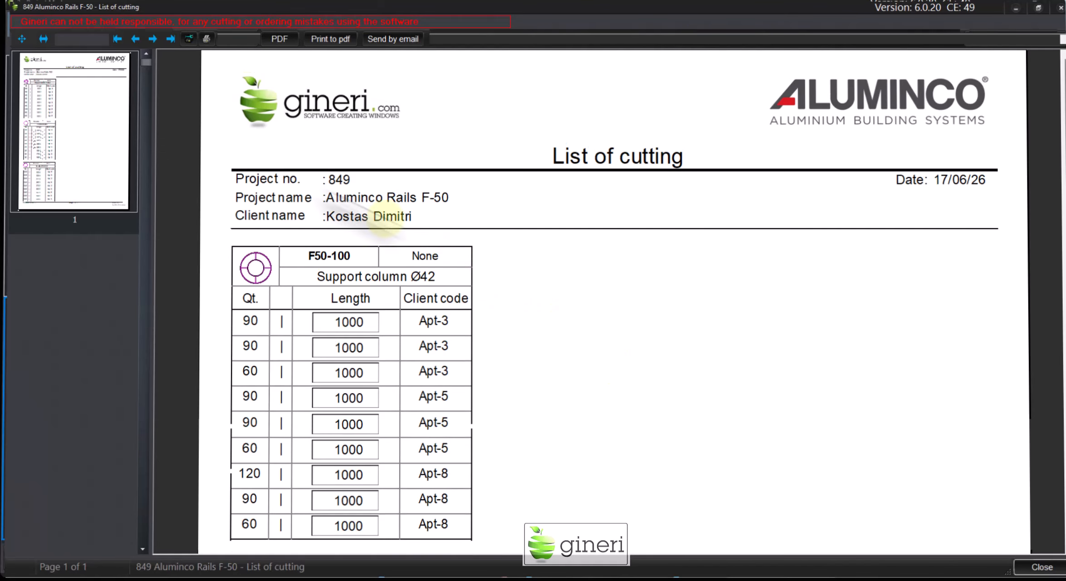
{"action": "left_click", "coordinate": [21, 38]}
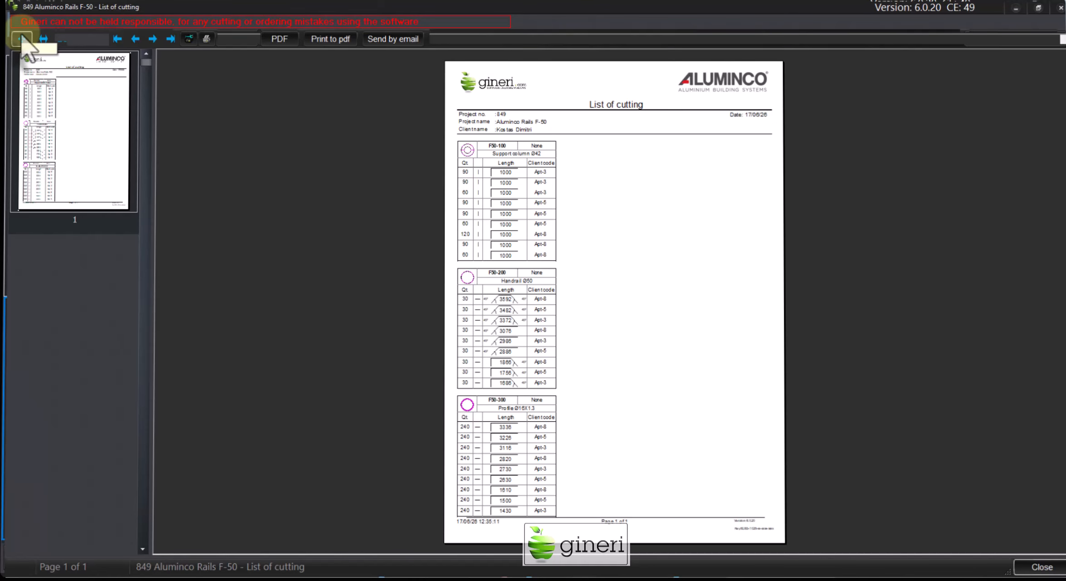
Examine the support column, handrail and Ø16X1.3 profile tables of the cutting list at page width, and return to the project.
{"action": "left_click", "coordinate": [44, 39]}
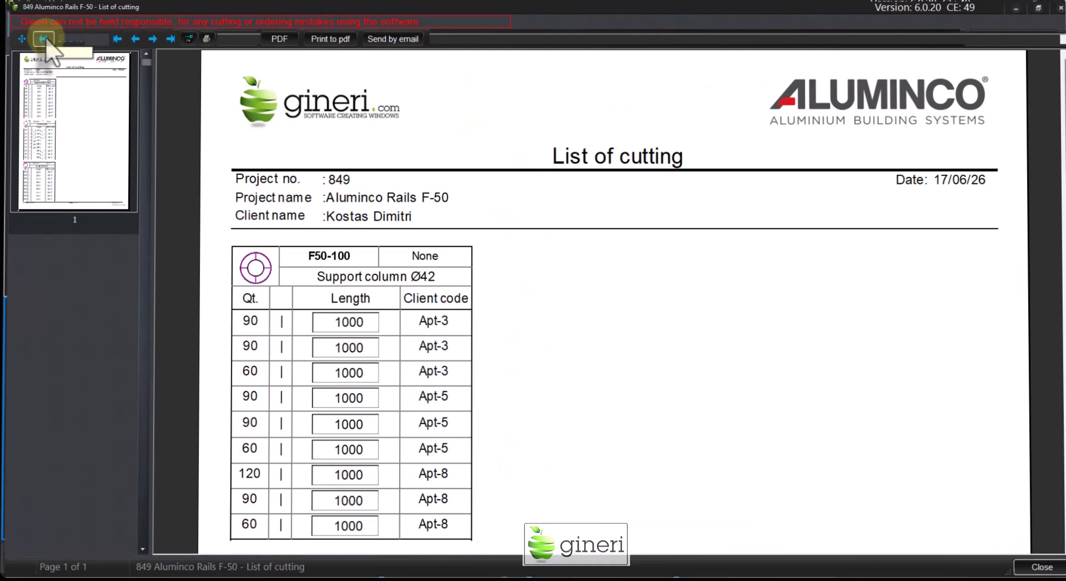
{"action": "scroll", "coordinate": [527, 320], "scroll_direction": "down", "scroll_amount": 5}
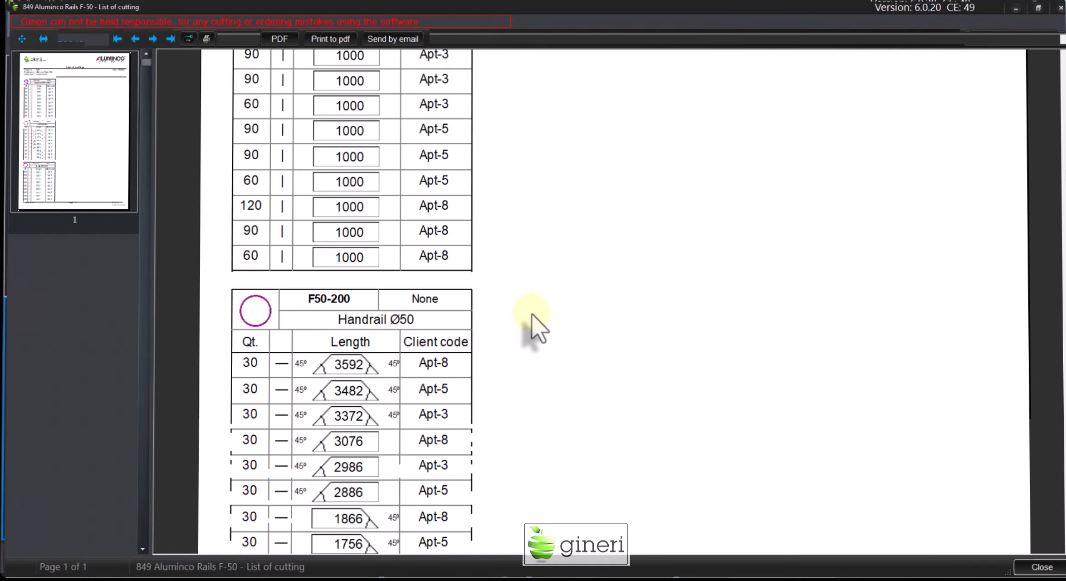
{"action": "scroll", "coordinate": [533, 315], "scroll_direction": "down", "scroll_amount": 3}
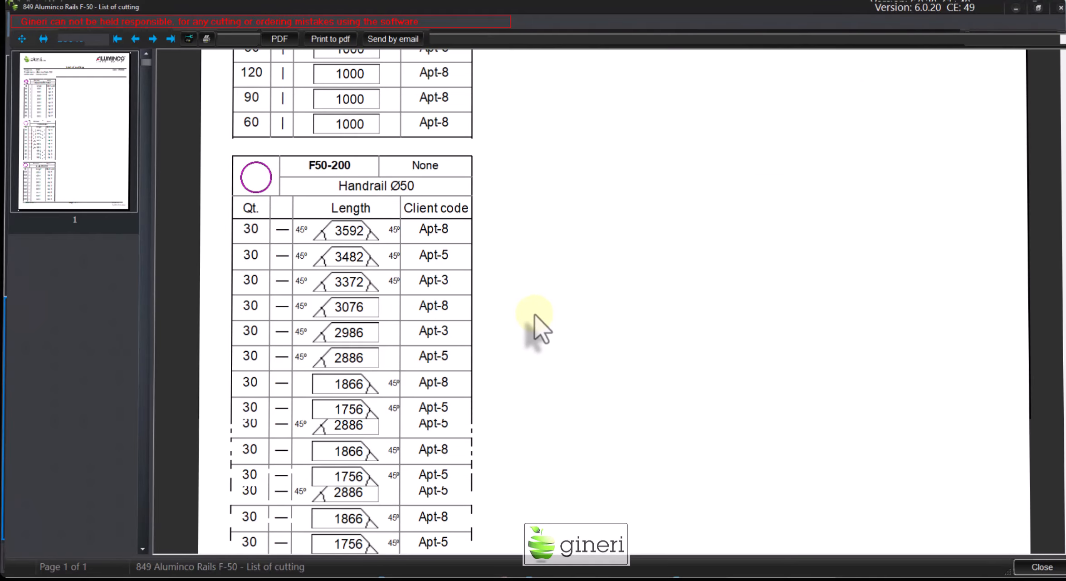
{"action": "scroll", "coordinate": [536, 312], "scroll_direction": "down", "scroll_amount": 4}
{"action": "scroll", "coordinate": [537, 314], "scroll_direction": "down", "scroll_amount": 3}
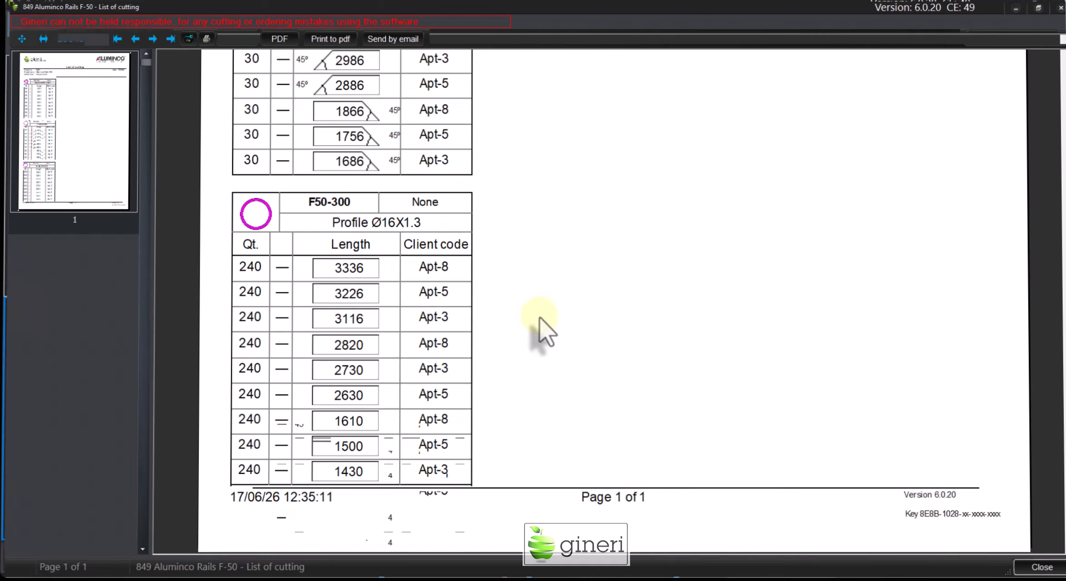
{"action": "left_click", "coordinate": [1042, 566]}
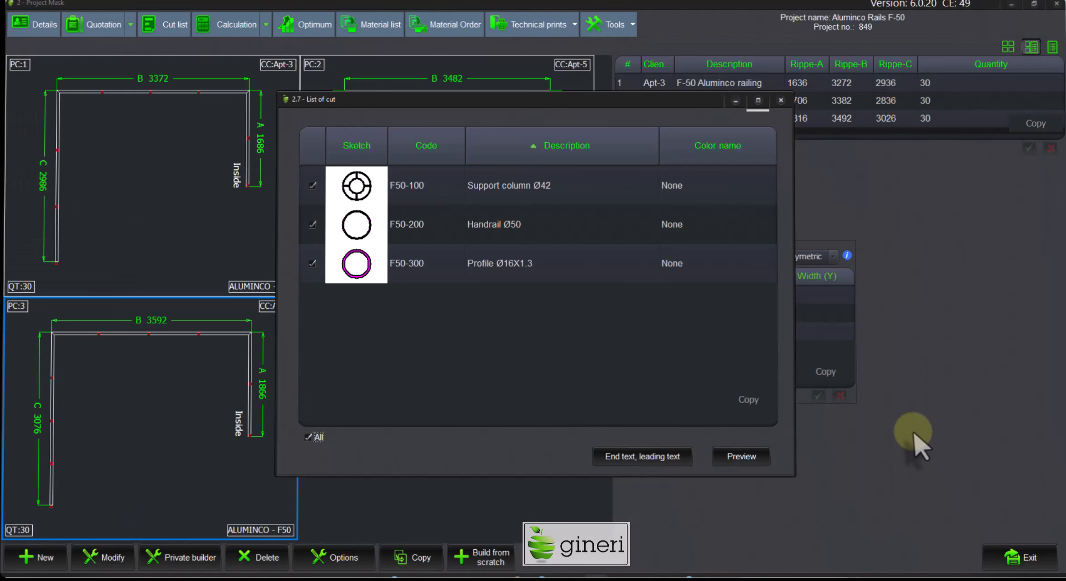
{"action": "left_click", "coordinate": [781, 99]}
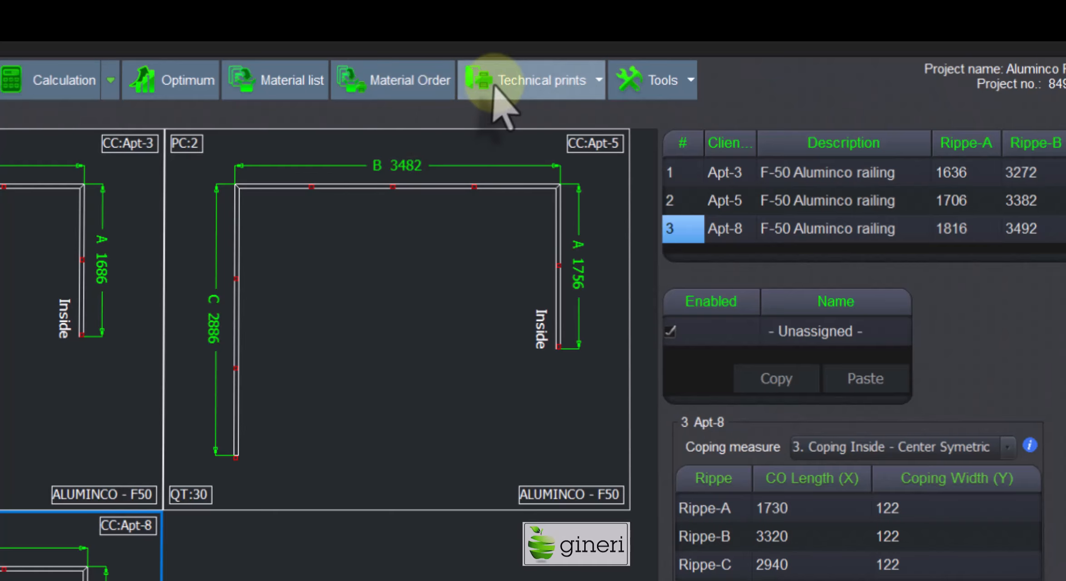
Set the label options to one label for each code without subcode labels, preview the labels for all three profiles, and exit.
{"action": "left_click", "coordinate": [507, 43]}
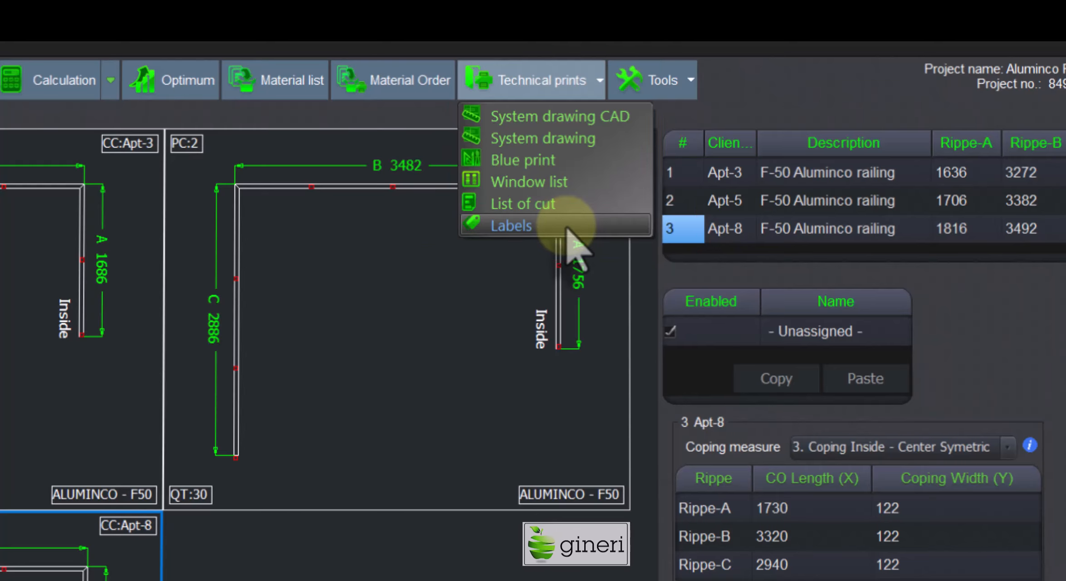
{"action": "left_click", "coordinate": [566, 227]}
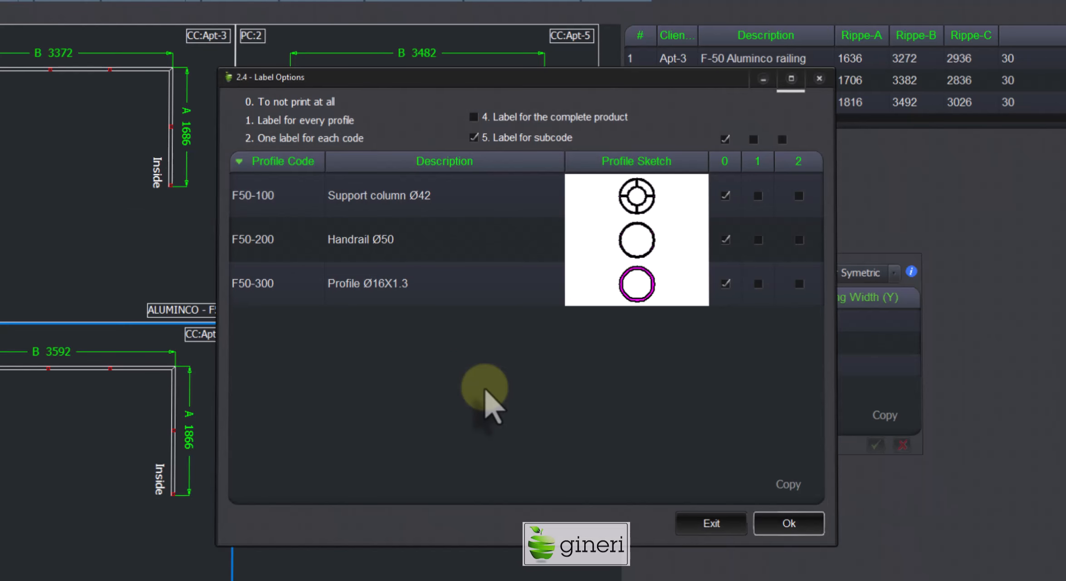
{"action": "left_click", "coordinate": [481, 139]}
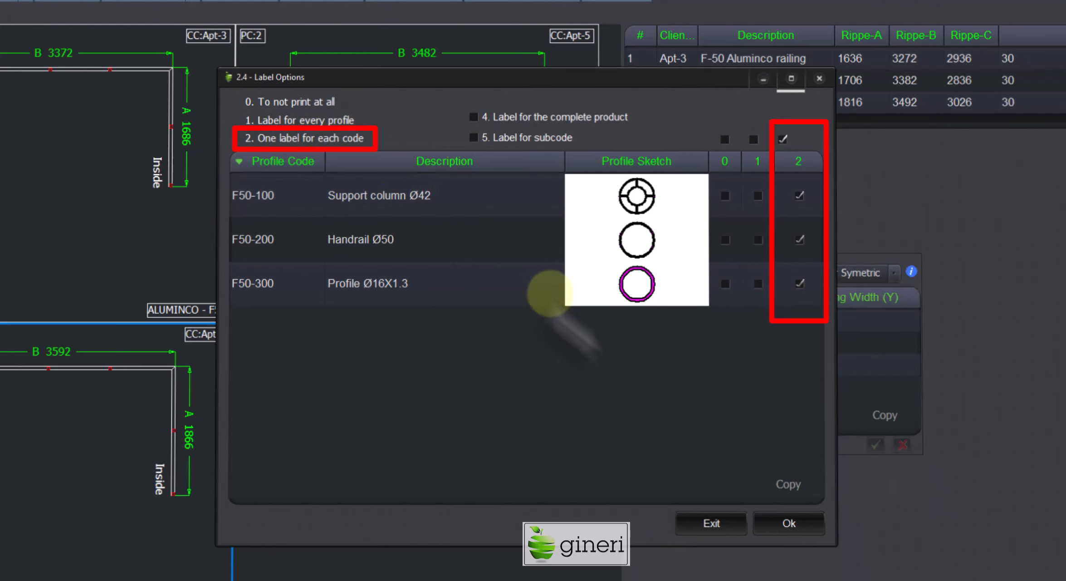
{"action": "left_click", "coordinate": [784, 536]}
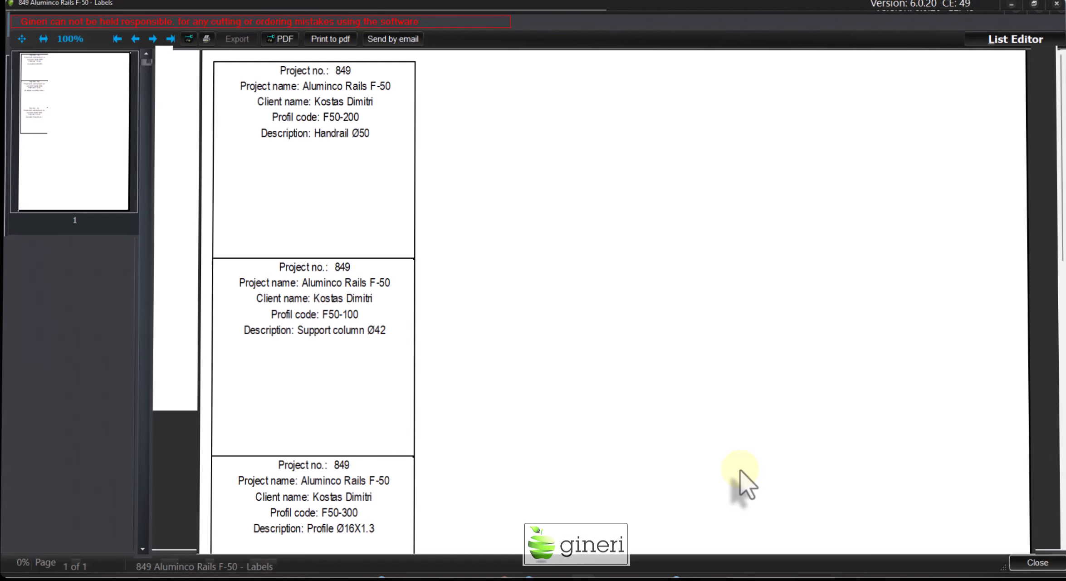
{"action": "left_click", "coordinate": [22, 38]}
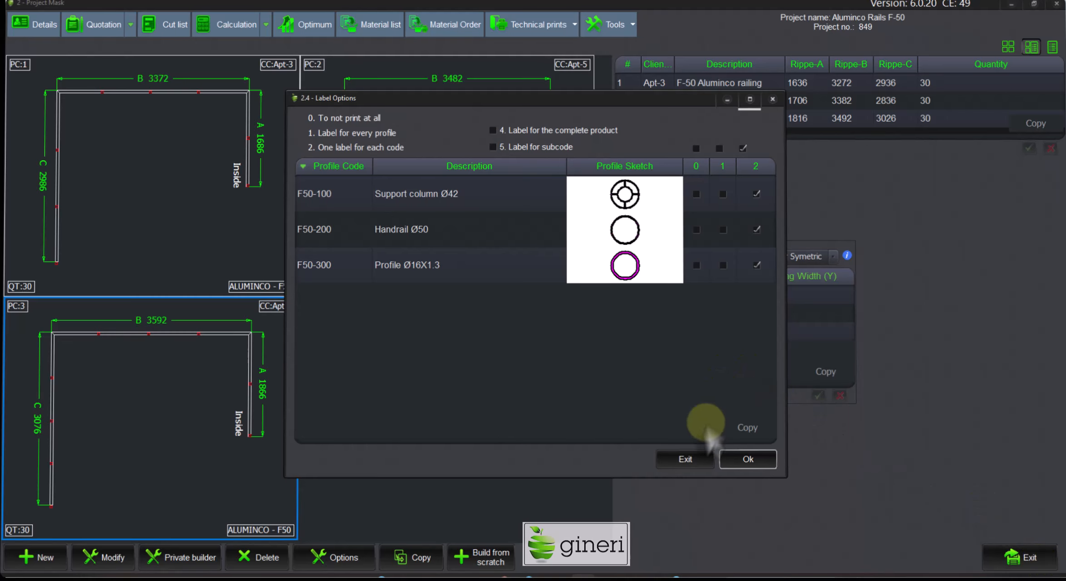
{"action": "left_click", "coordinate": [686, 453]}
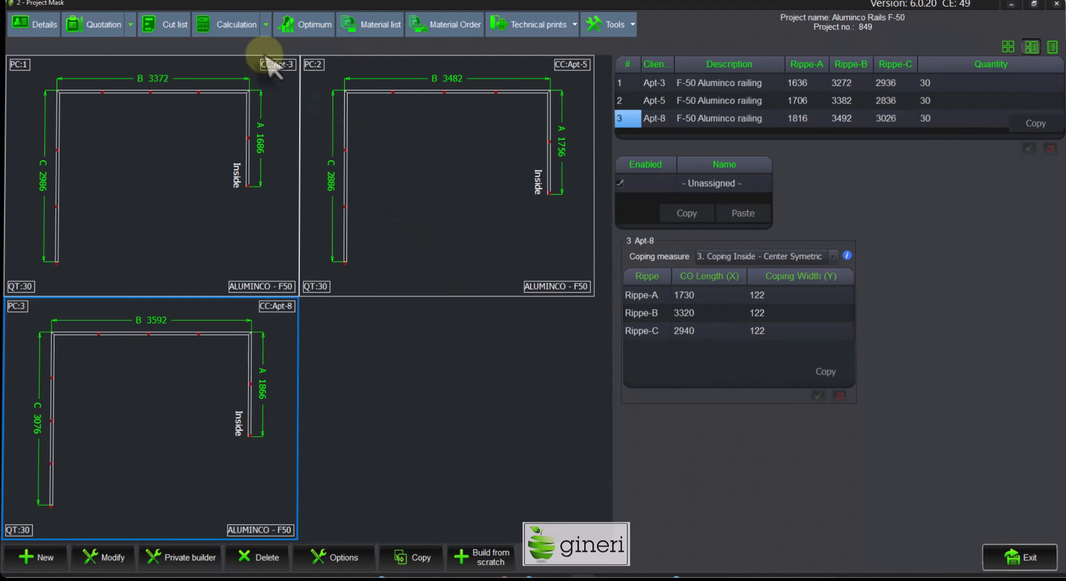
Review total material, total works, total profit and price with VAT in the project's calculation, and save and exit.
{"action": "left_click", "coordinate": [246, 30]}
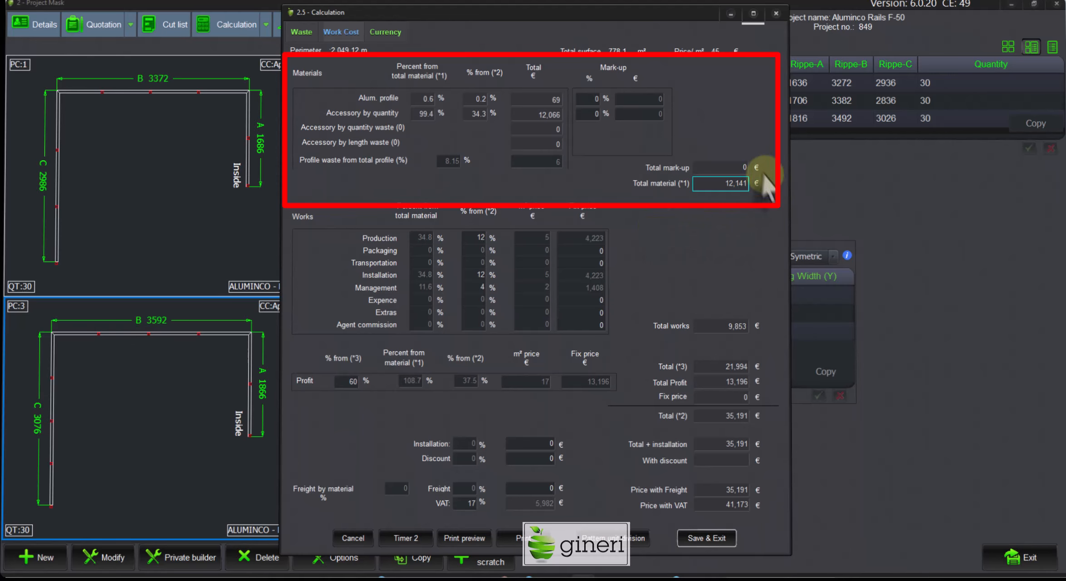
{"action": "double_click", "coordinate": [729, 185]}
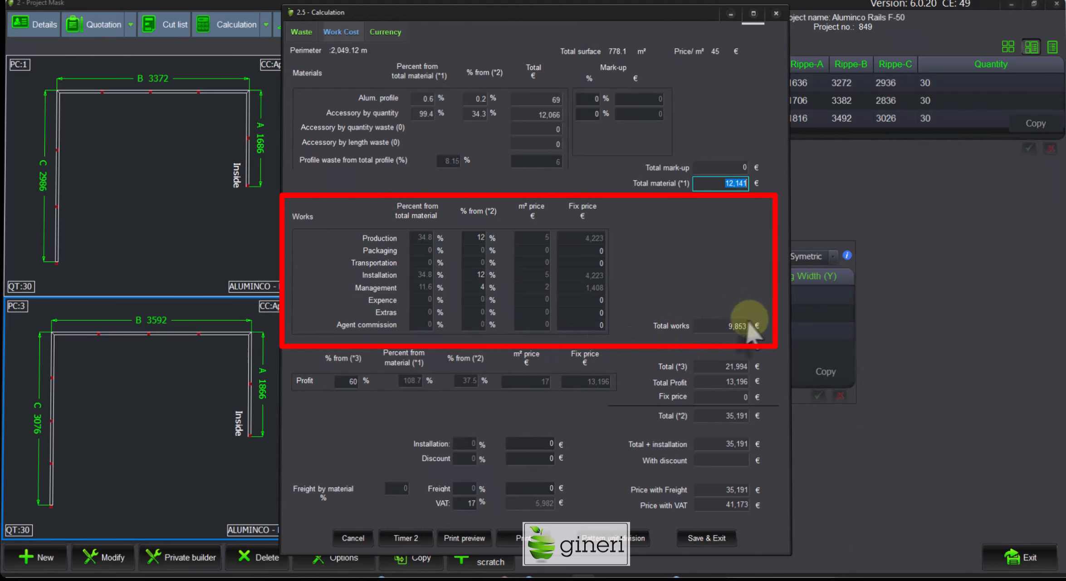
{"action": "double_click", "coordinate": [724, 326]}
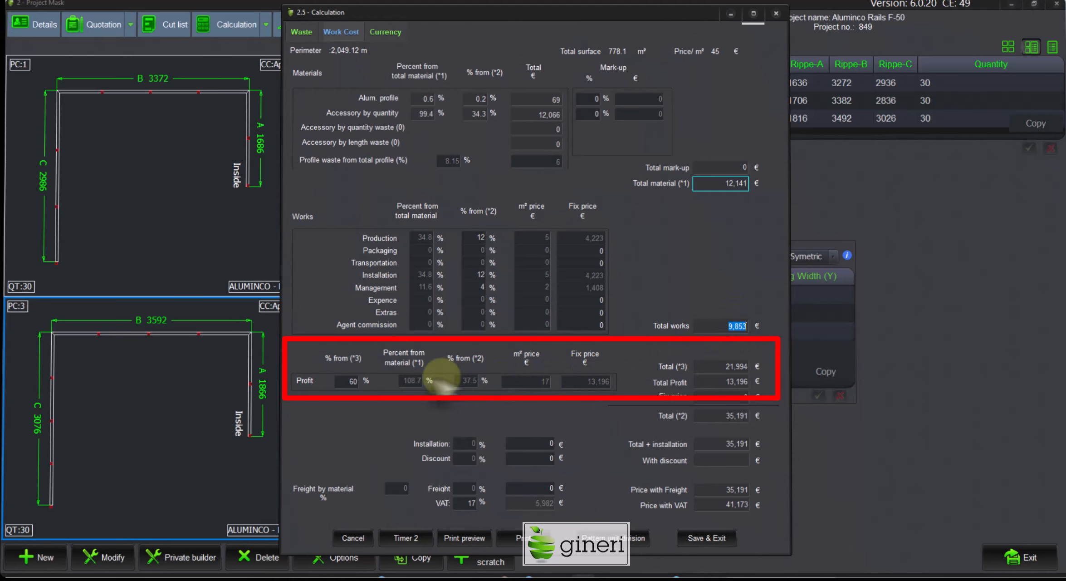
{"action": "left_click_drag", "start_coordinate": [719, 382], "coordinate": [757, 382]}
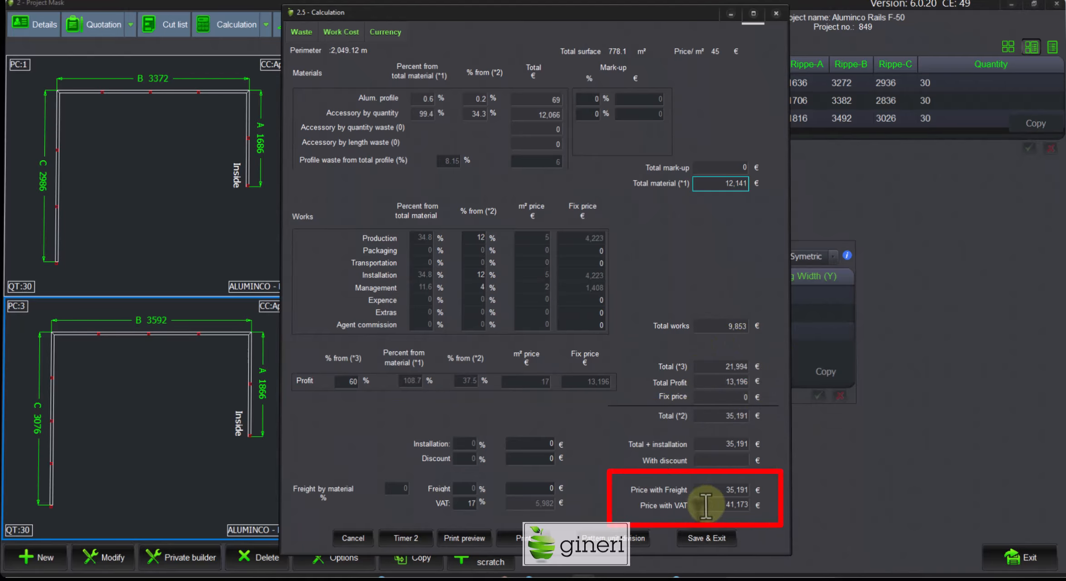
{"action": "left_click_drag", "start_coordinate": [709, 503], "coordinate": [765, 508]}
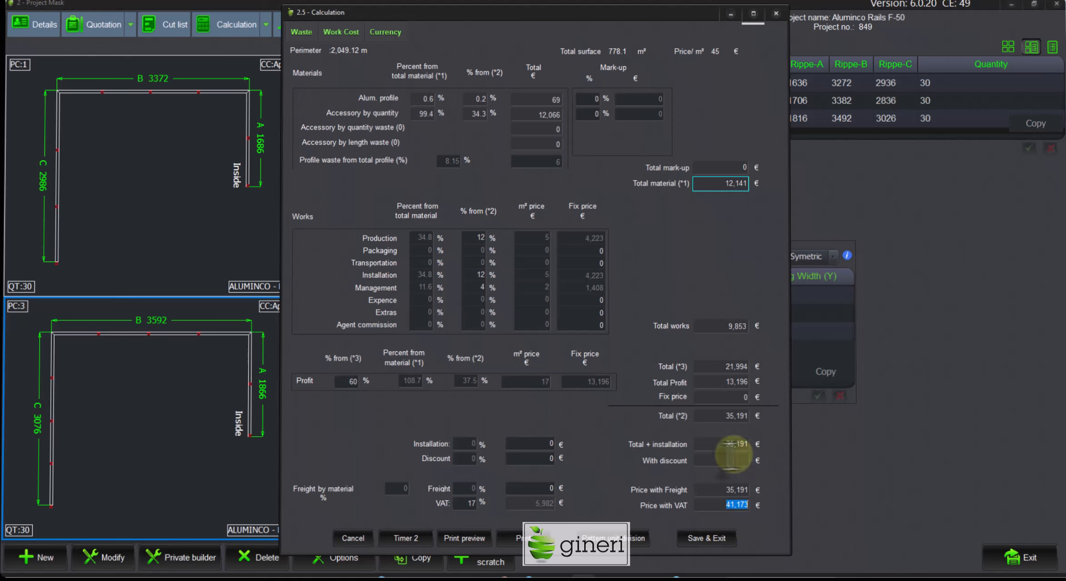
{"action": "left_click", "coordinate": [724, 539]}
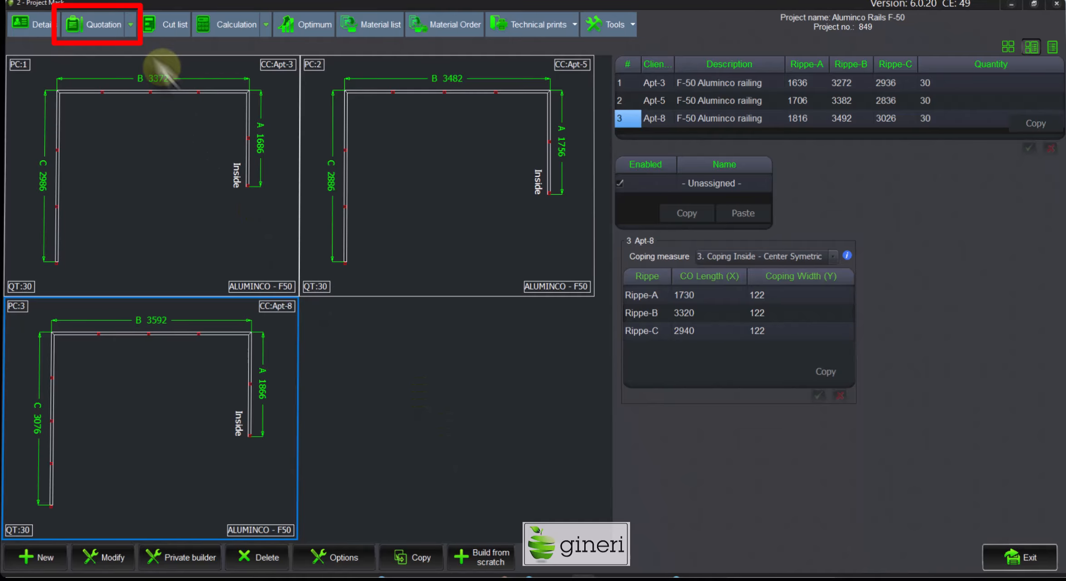
Preview the project quotation at page width, examine the lengths, unit prices and subtotals of the apartment railings, and close it.
{"action": "left_click", "coordinate": [102, 25]}
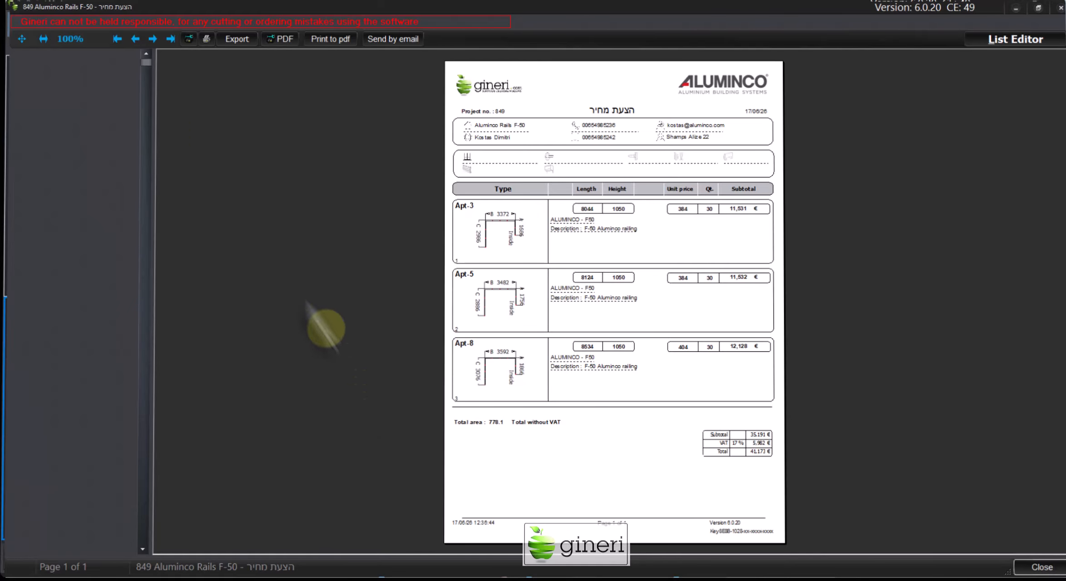
{"action": "left_click", "coordinate": [44, 39]}
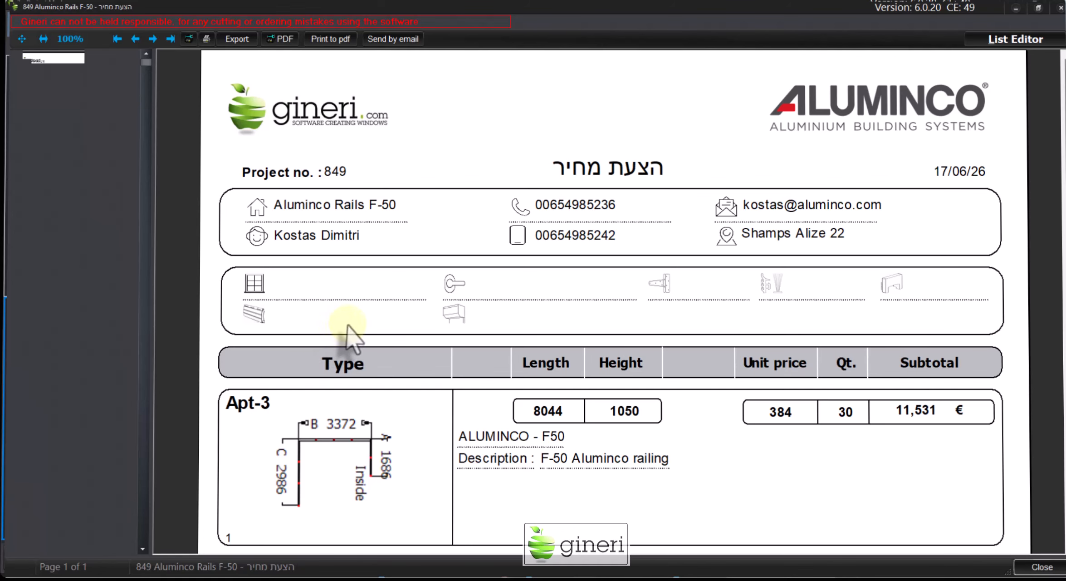
{"action": "scroll", "coordinate": [353, 335], "scroll_direction": "down", "scroll_amount": 5}
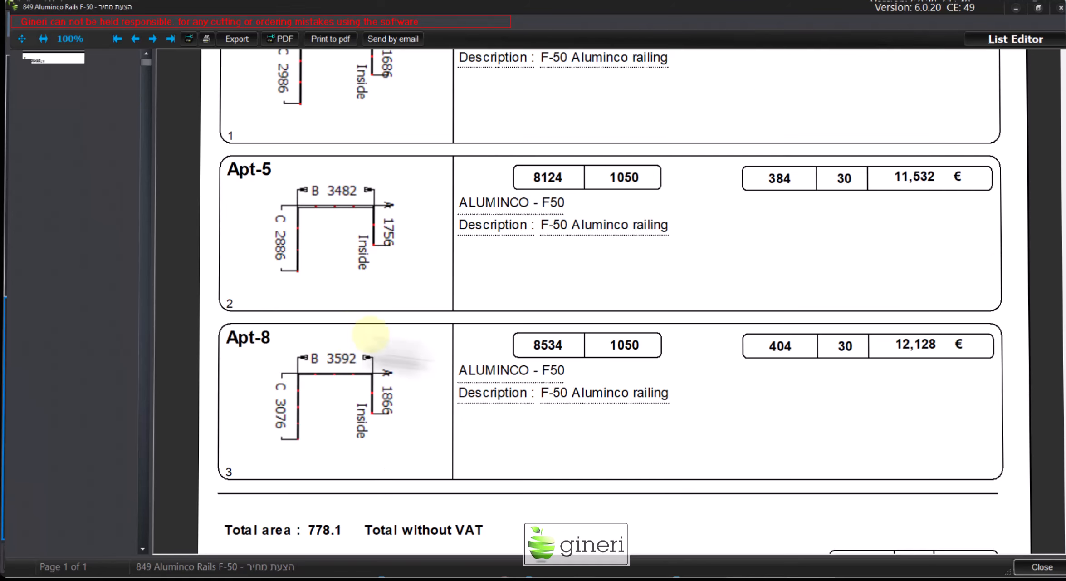
{"action": "left_click", "coordinate": [1042, 567]}
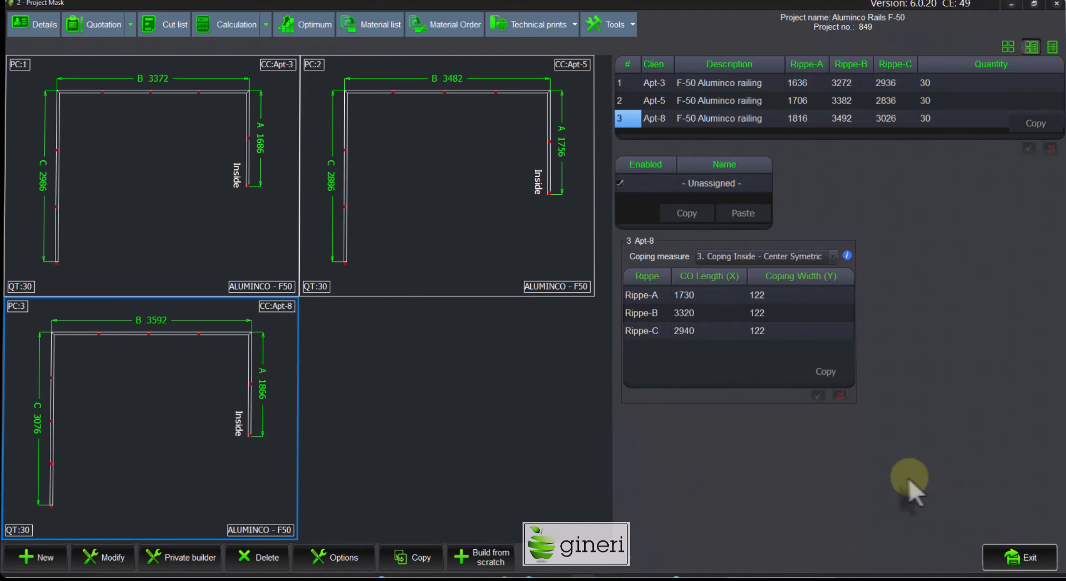
Select the Apt-3 railing, reopen the quotation to check the railing prices from Apt-3 to Apt-8, and close it.
{"action": "left_click", "coordinate": [269, 230]}
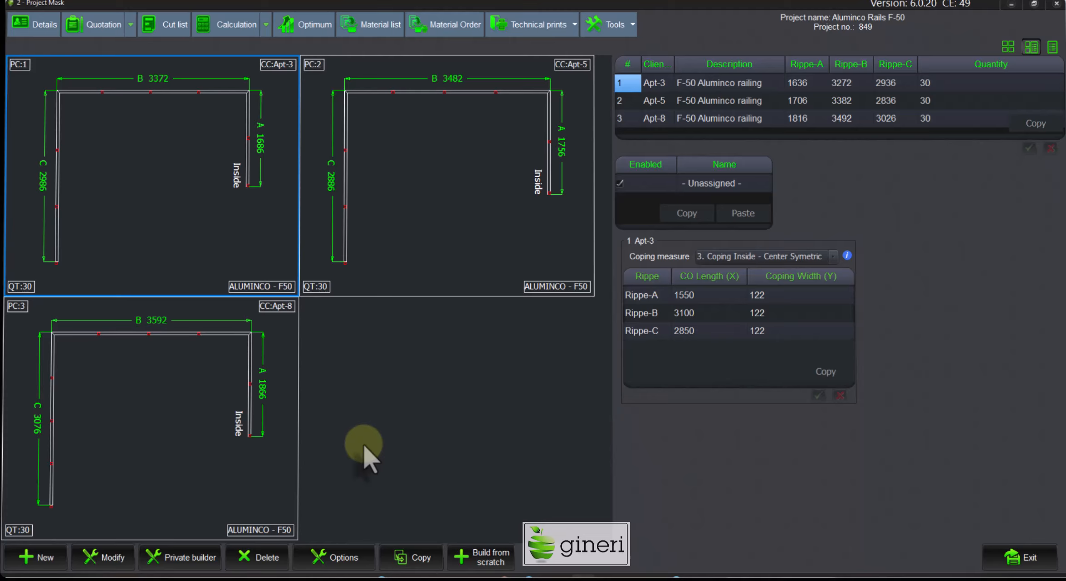
{"action": "left_click", "coordinate": [96, 25]}
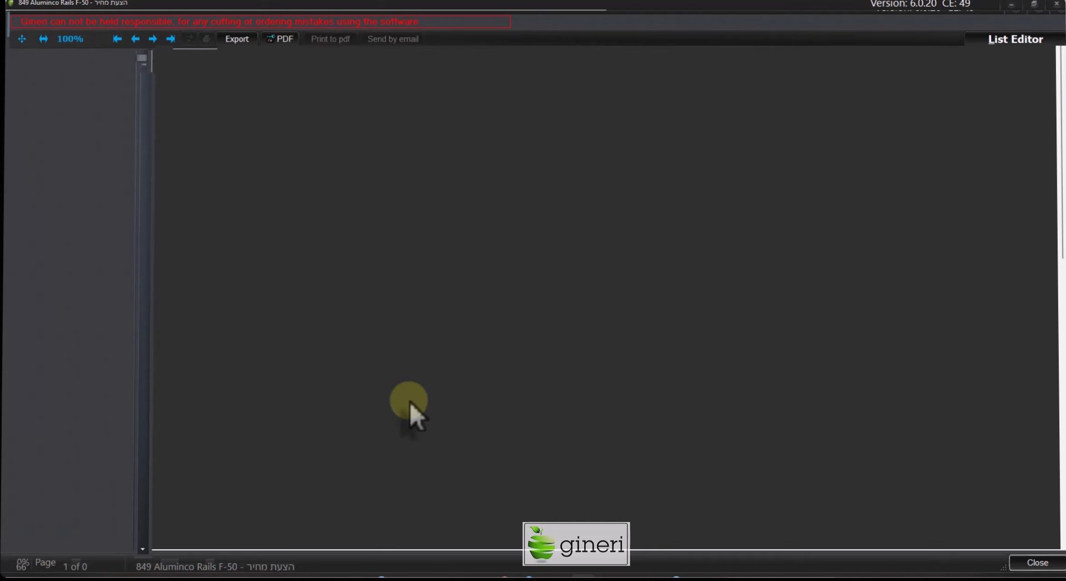
{"action": "scroll", "coordinate": [406, 396], "scroll_direction": "down", "scroll_amount": 5}
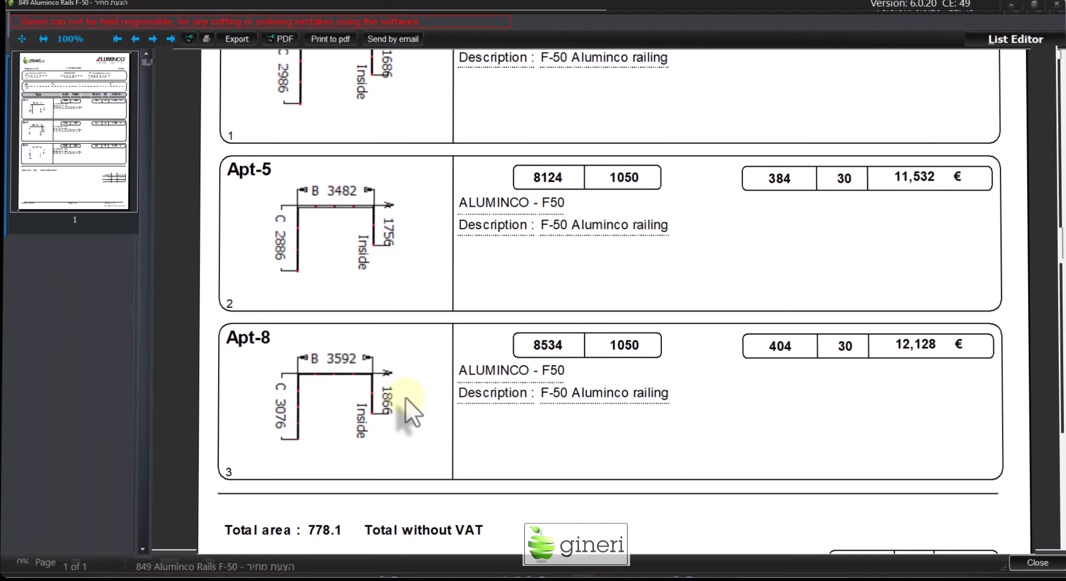
{"action": "scroll", "coordinate": [405, 397], "scroll_direction": "up", "scroll_amount": 5}
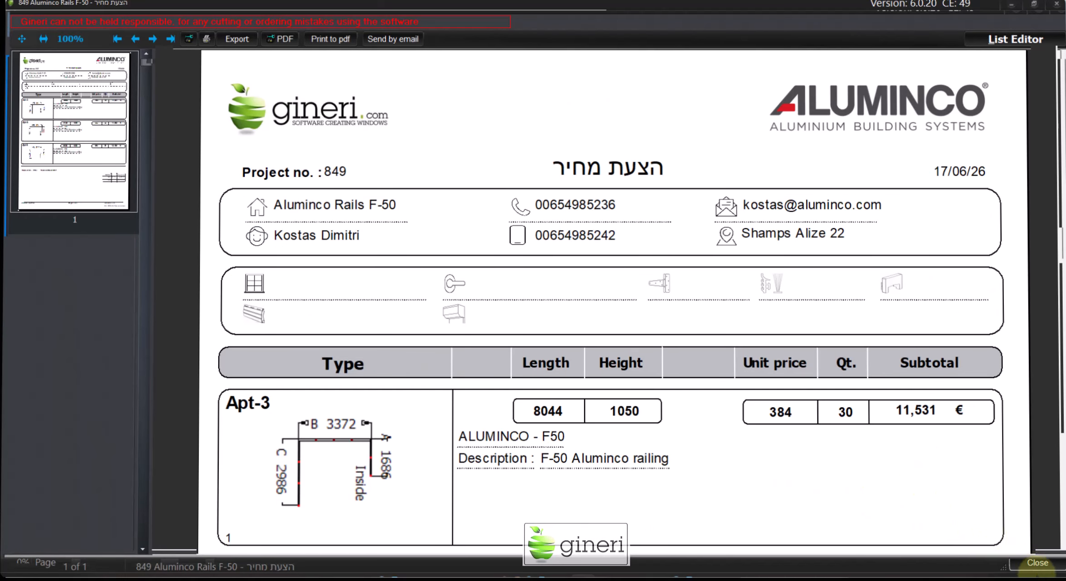
{"action": "left_click", "coordinate": [1037, 562]}
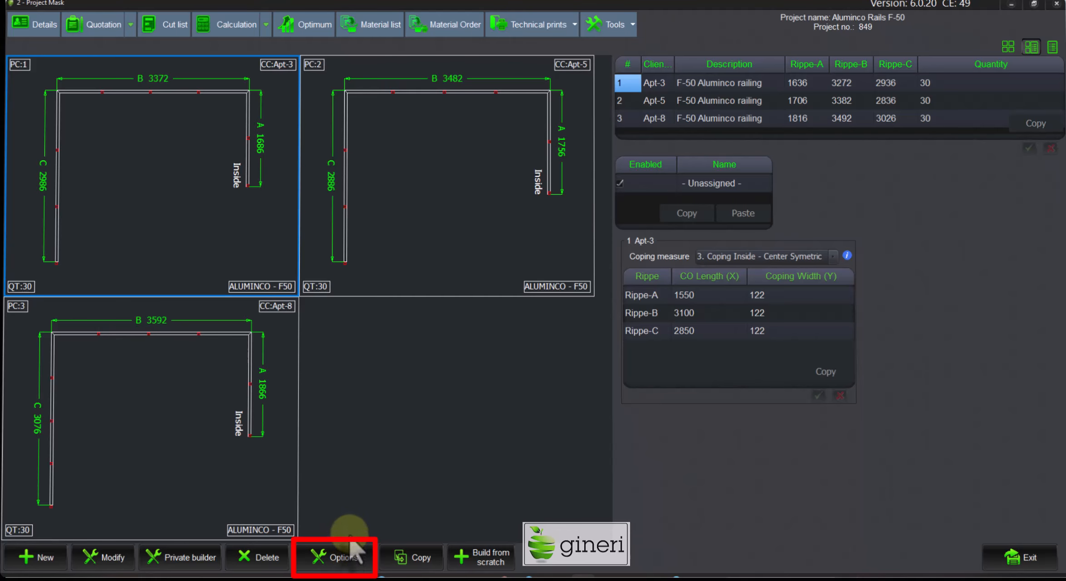
Switch the Apt-3 railing's pricing to price by length at 300 Euro/m and save its options.
{"action": "left_click", "coordinate": [354, 555]}
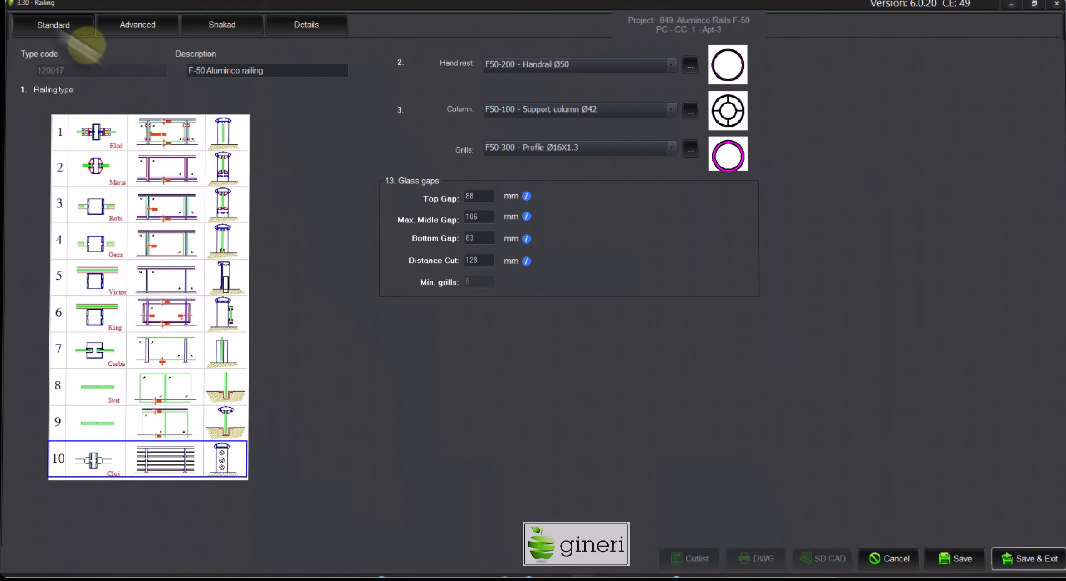
{"action": "left_click", "coordinate": [289, 30]}
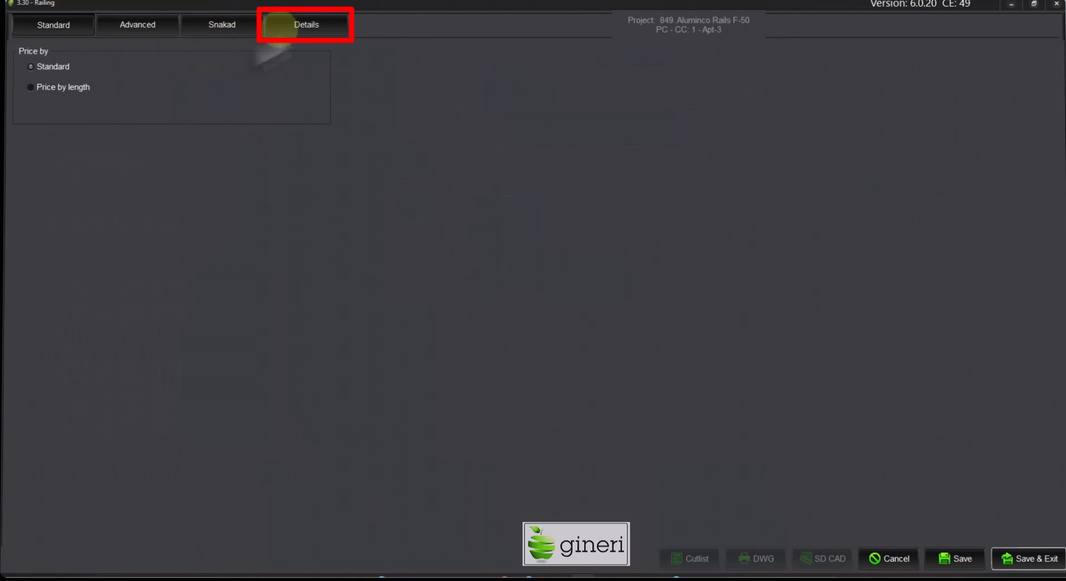
{"action": "left_click", "coordinate": [31, 87]}
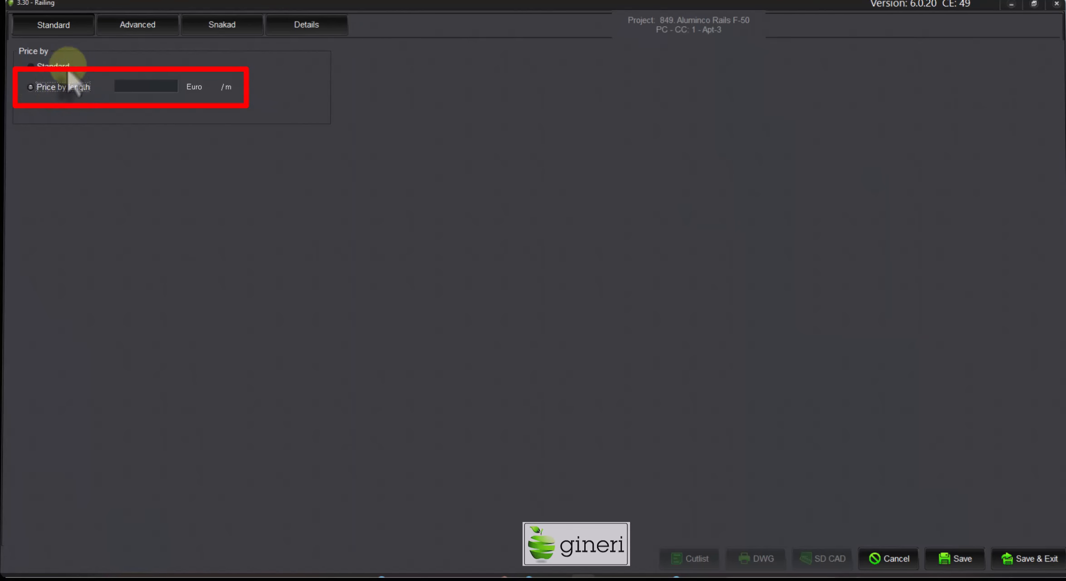
{"action": "left_click", "coordinate": [143, 86]}
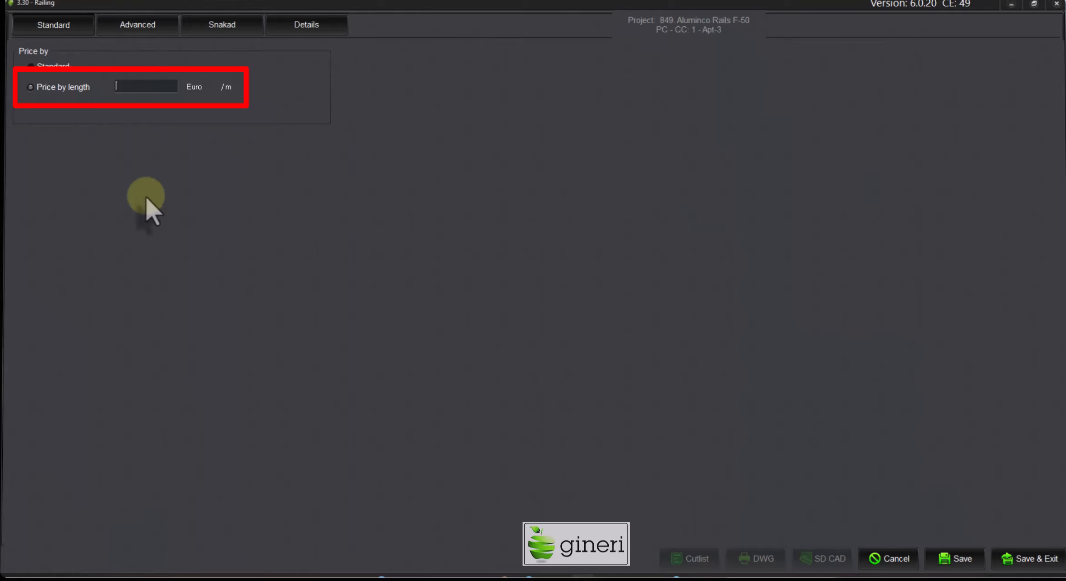
{"action": "type", "text": "300"}
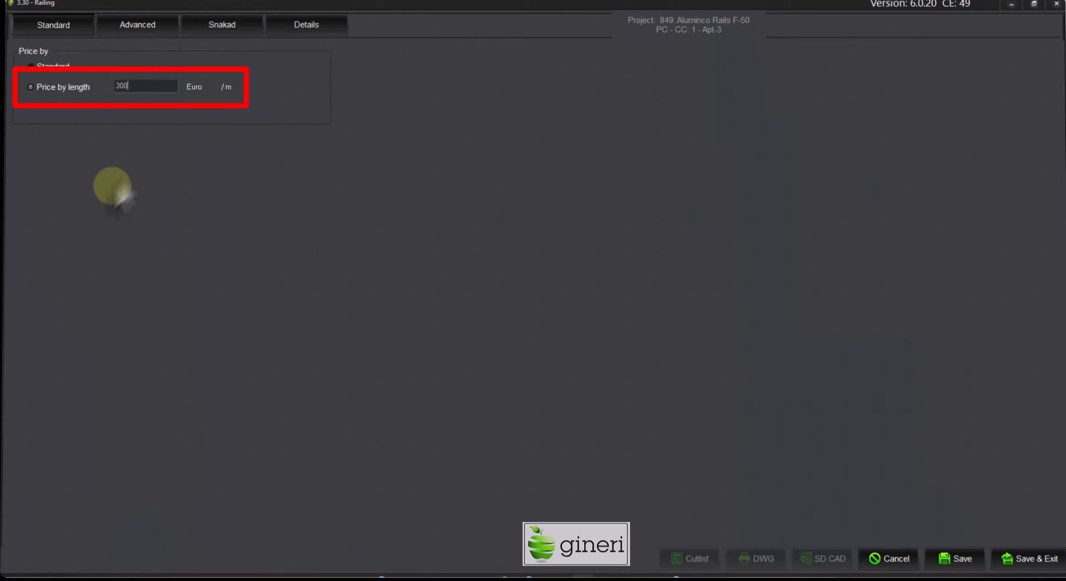
{"action": "left_click", "coordinate": [1025, 557]}
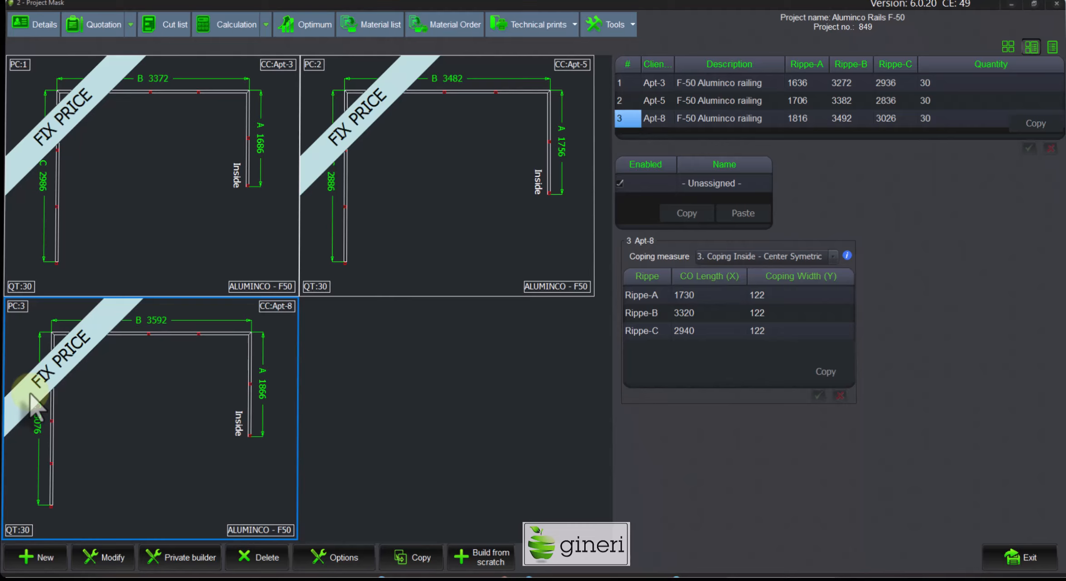
Reopen the project quotation and set its quotation style to Railing type in the List Editor, saving the change.
{"action": "left_click", "coordinate": [100, 50]}
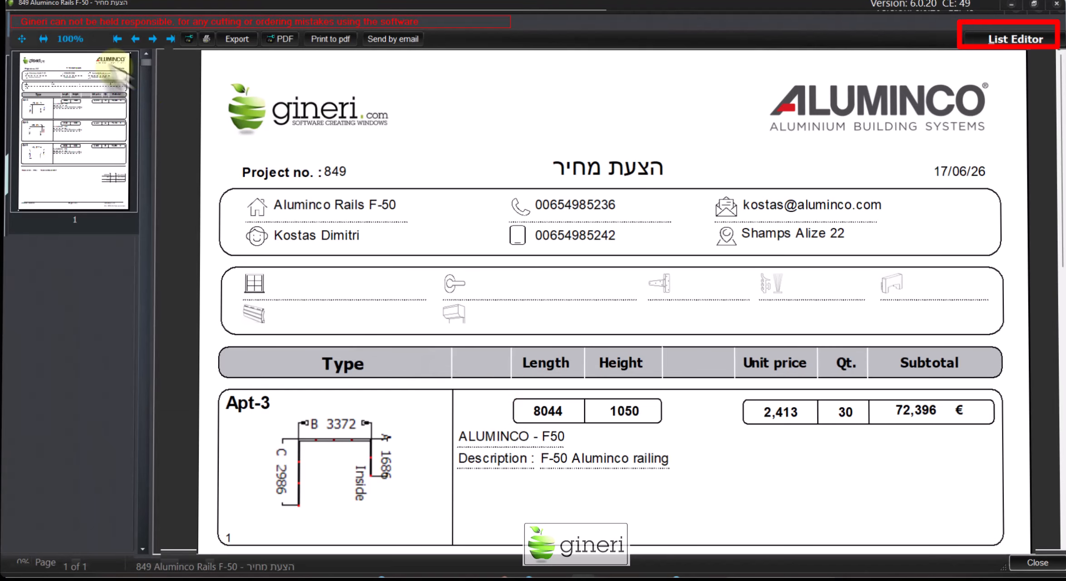
{"action": "left_click", "coordinate": [1014, 39]}
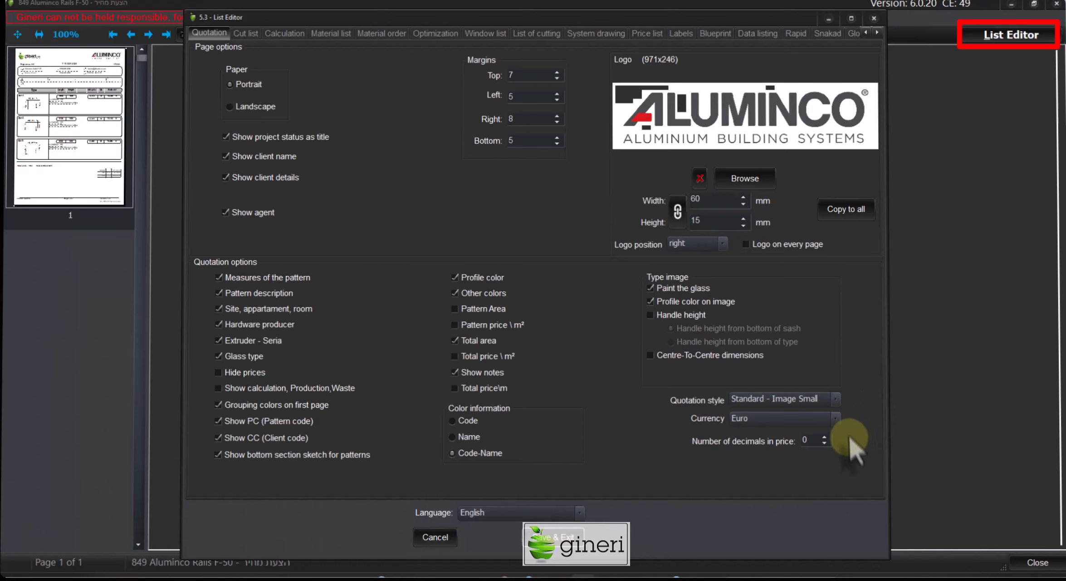
{"action": "left_click", "coordinate": [835, 400]}
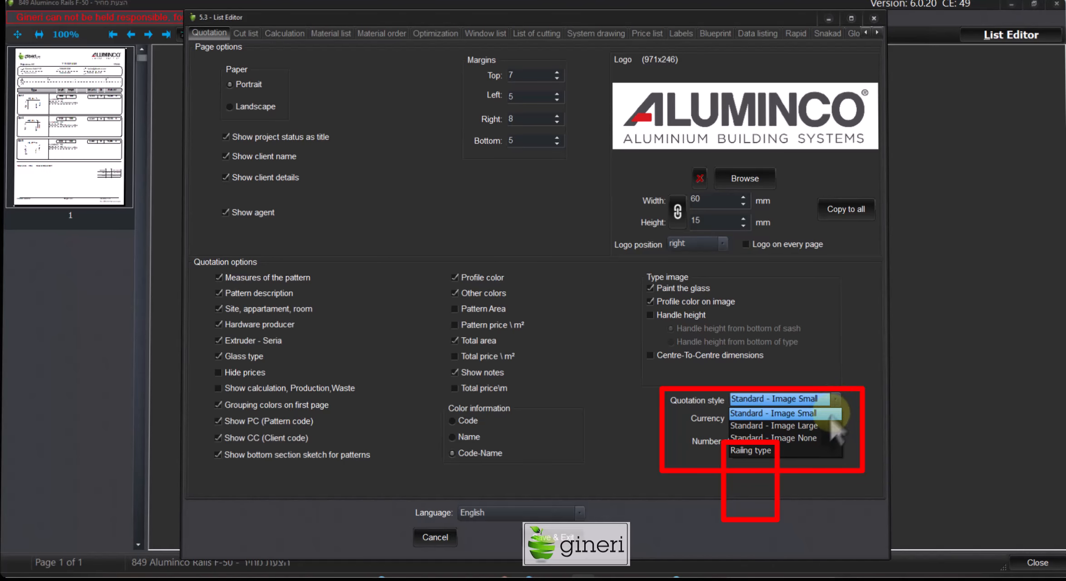
{"action": "left_click", "coordinate": [834, 452]}
{"action": "left_click", "coordinate": [551, 539]}
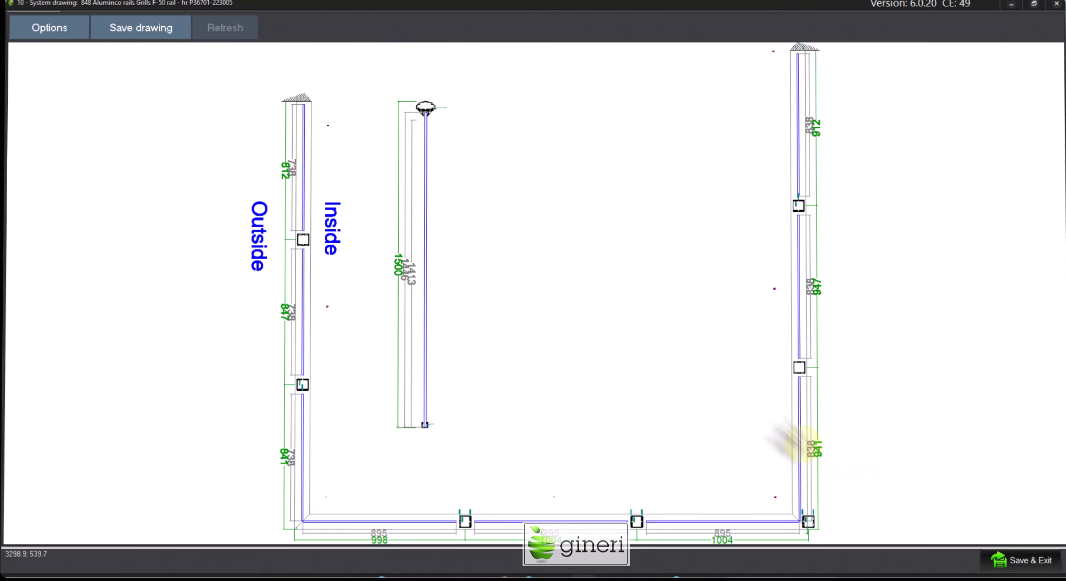
Examine the F-50 rail system drawing up close, covering the handrail section, the bottom glass channel, the wall end and the outer posts.
{"action": "scroll", "coordinate": [425, 106], "scroll_direction": "up", "scroll_amount": 6}
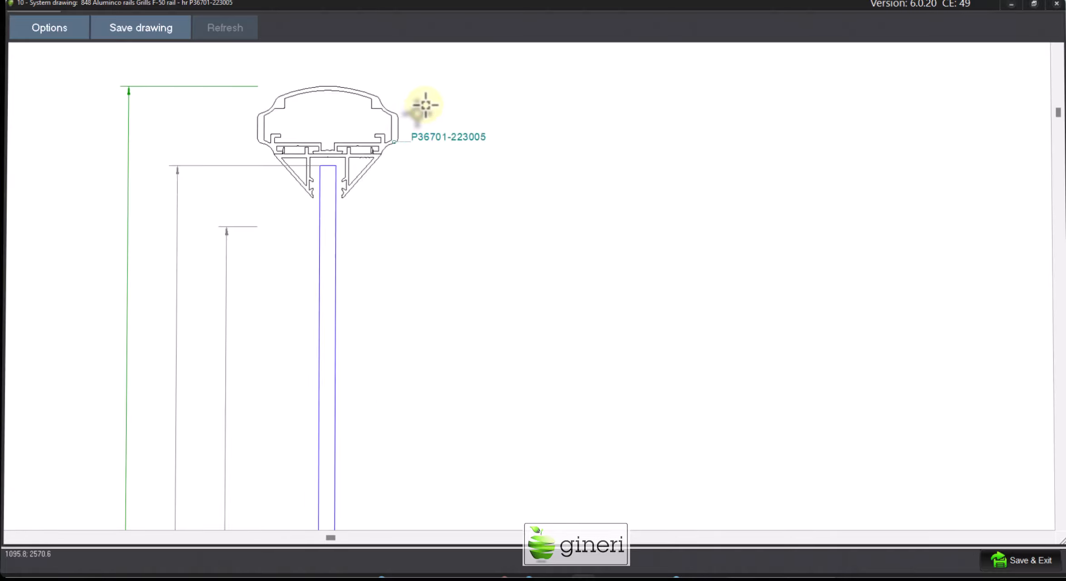
{"action": "scroll", "coordinate": [487, 250], "scroll_direction": "up", "scroll_amount": 5}
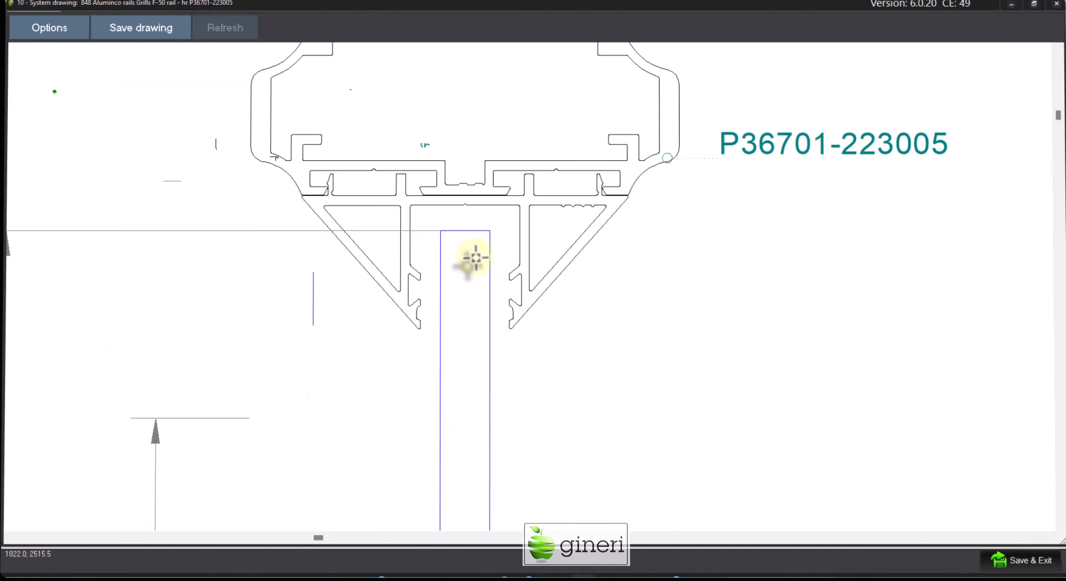
{"action": "scroll", "coordinate": [476, 257], "scroll_direction": "down", "scroll_amount": 10}
{"action": "left_click_drag", "start_coordinate": [591, 393], "coordinate": [617, 258]}
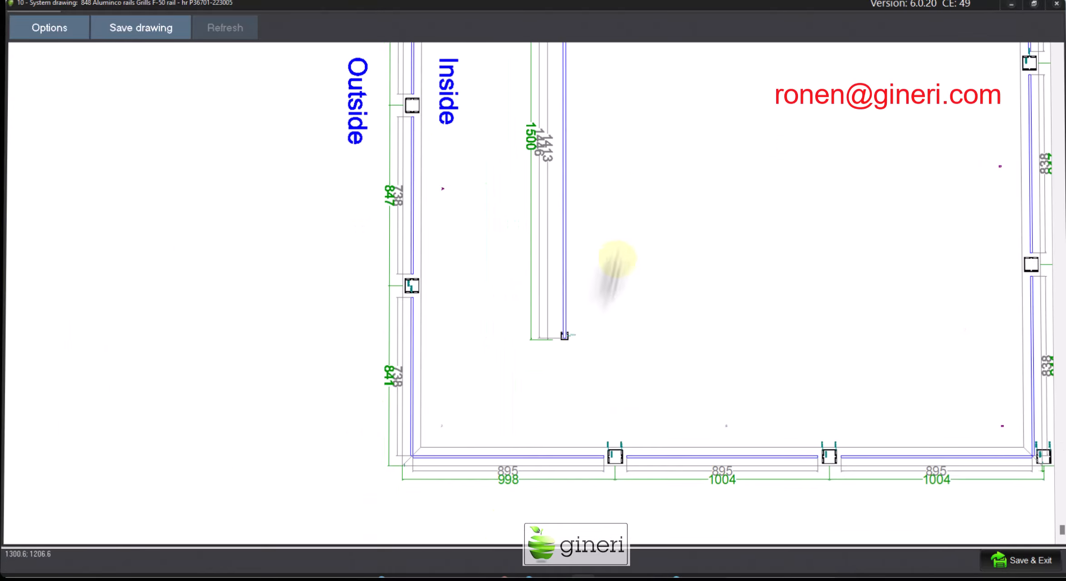
{"action": "scroll", "coordinate": [562, 335], "scroll_direction": "up", "scroll_amount": 8}
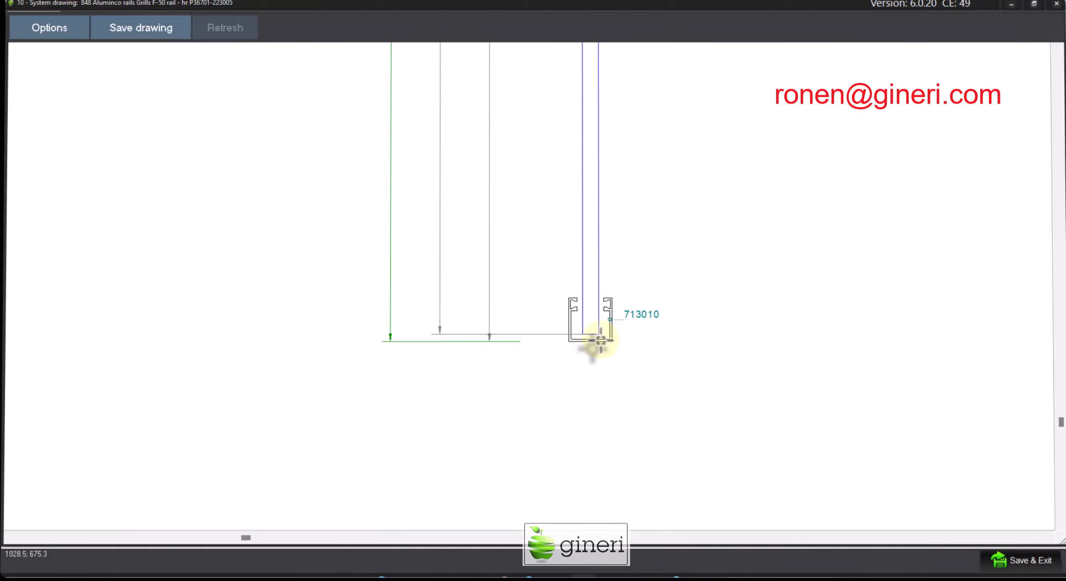
{"action": "scroll", "coordinate": [600, 340], "scroll_direction": "down", "scroll_amount": 7}
{"action": "left_click_drag", "start_coordinate": [495, 214], "coordinate": [512, 416]}
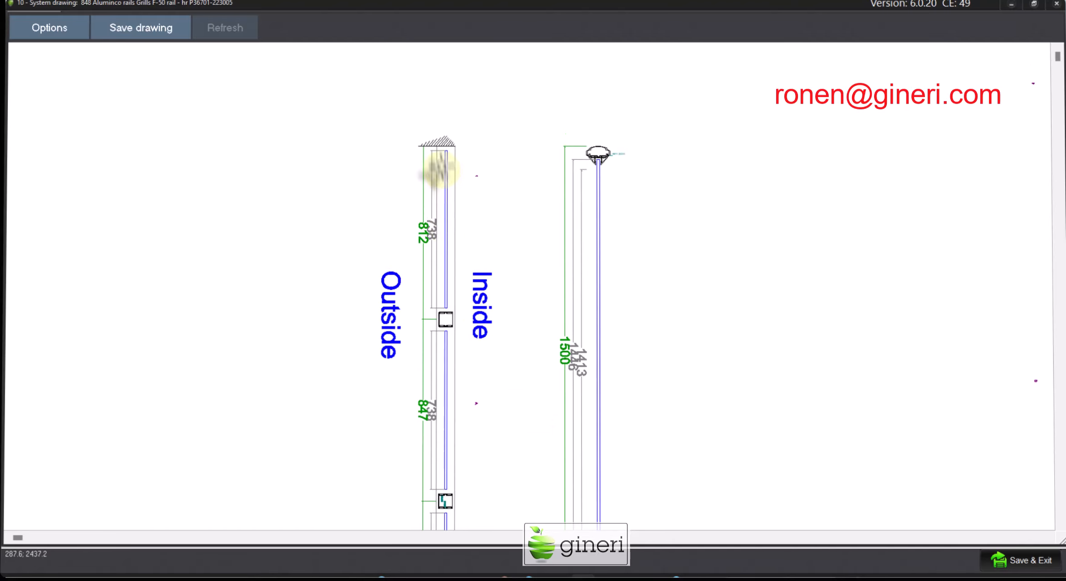
{"action": "scroll", "coordinate": [438, 170], "scroll_direction": "up", "scroll_amount": 4}
{"action": "scroll", "coordinate": [443, 155], "scroll_direction": "down", "scroll_amount": 4}
{"action": "scroll", "coordinate": [454, 383], "scroll_direction": "up", "scroll_amount": 5}
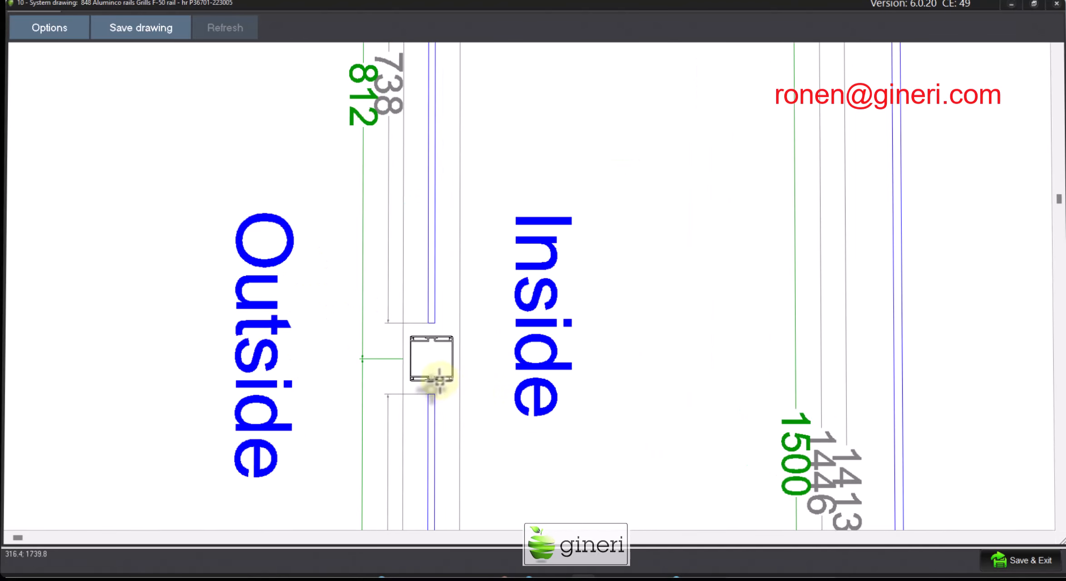